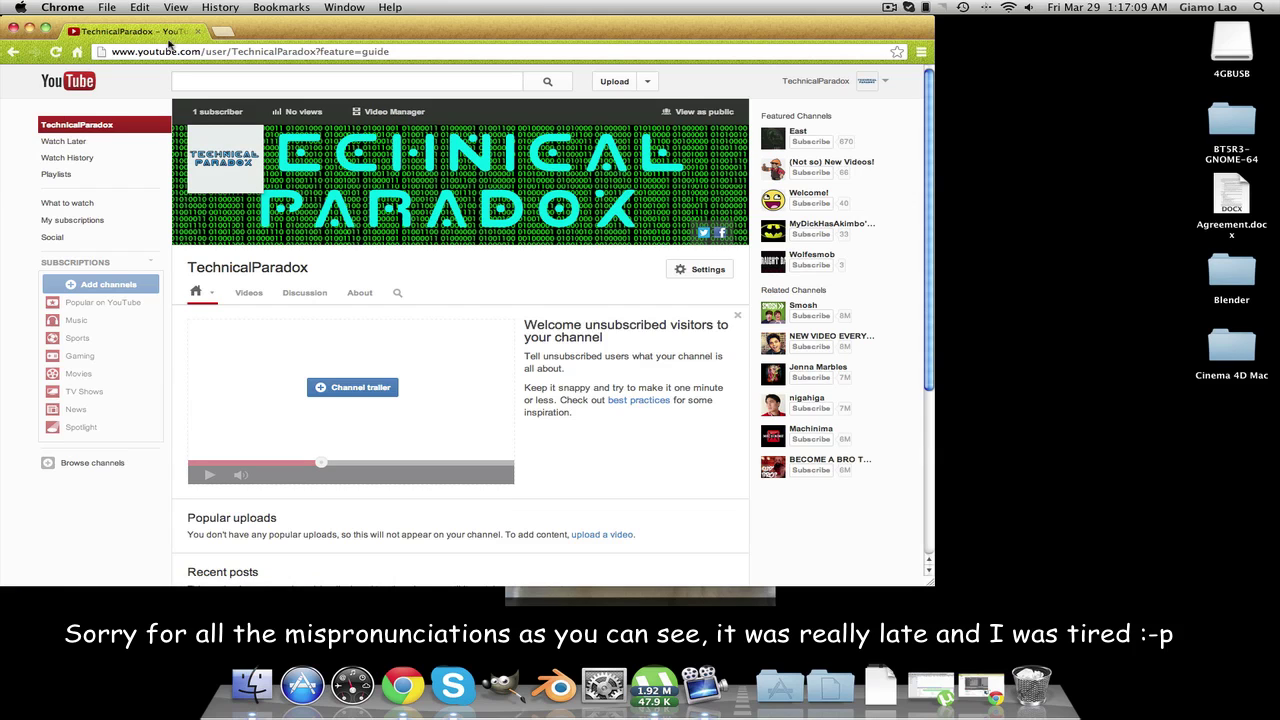
Open the channel art editor from the TechnicalParadox channel banner and bring up the How to create channel art guidelines.
{"action": "left_click_drag", "start_coordinate": [324, 35], "coordinate": [437, 47]}
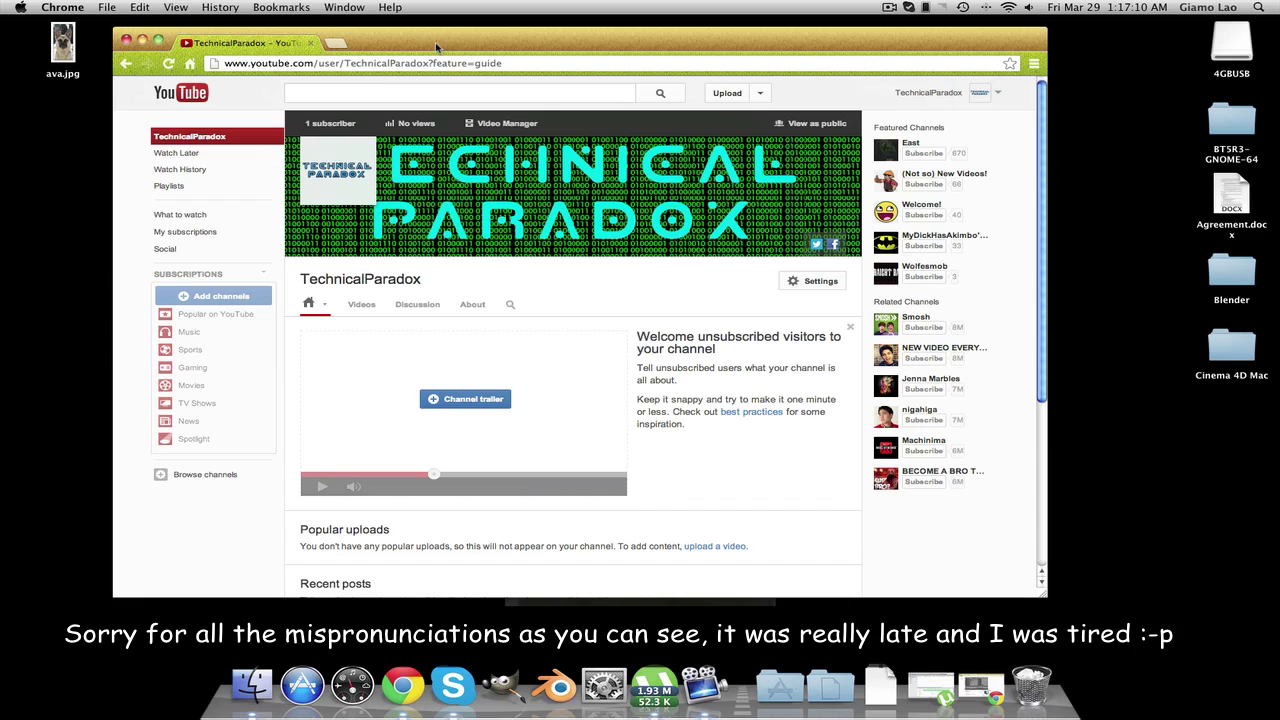
{"action": "left_click", "coordinate": [208, 133]}
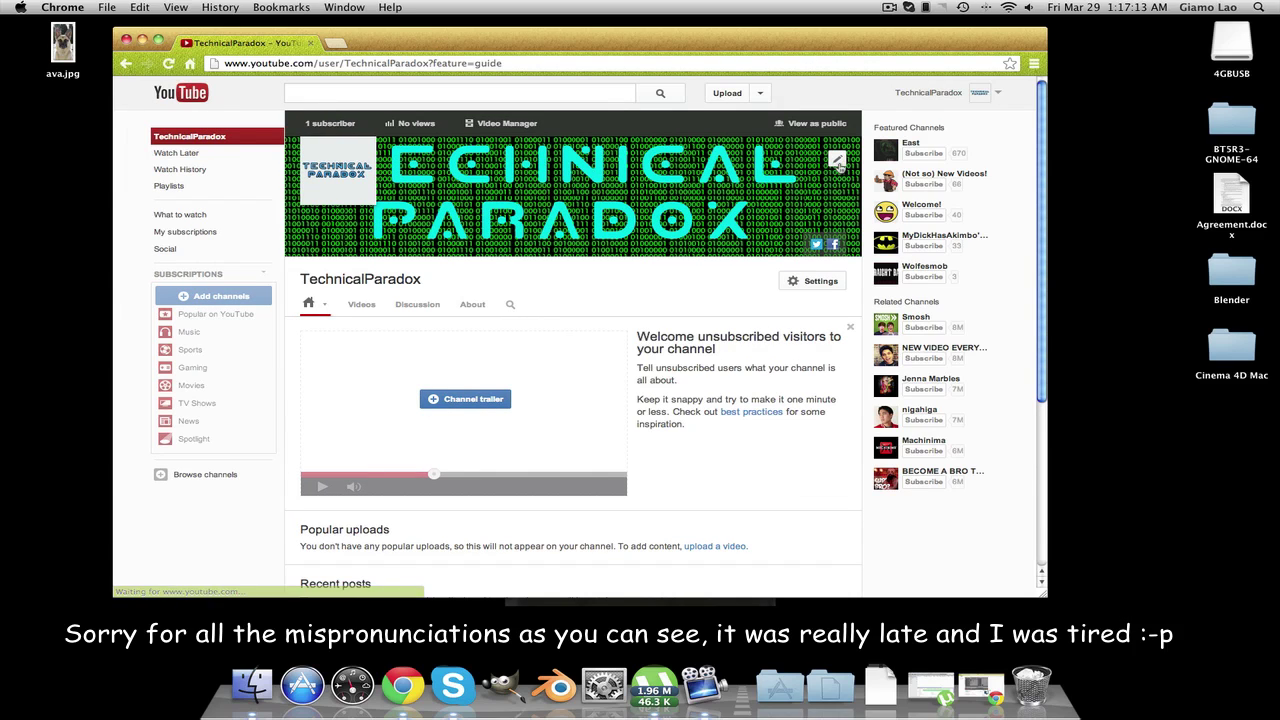
{"action": "left_click", "coordinate": [838, 160]}
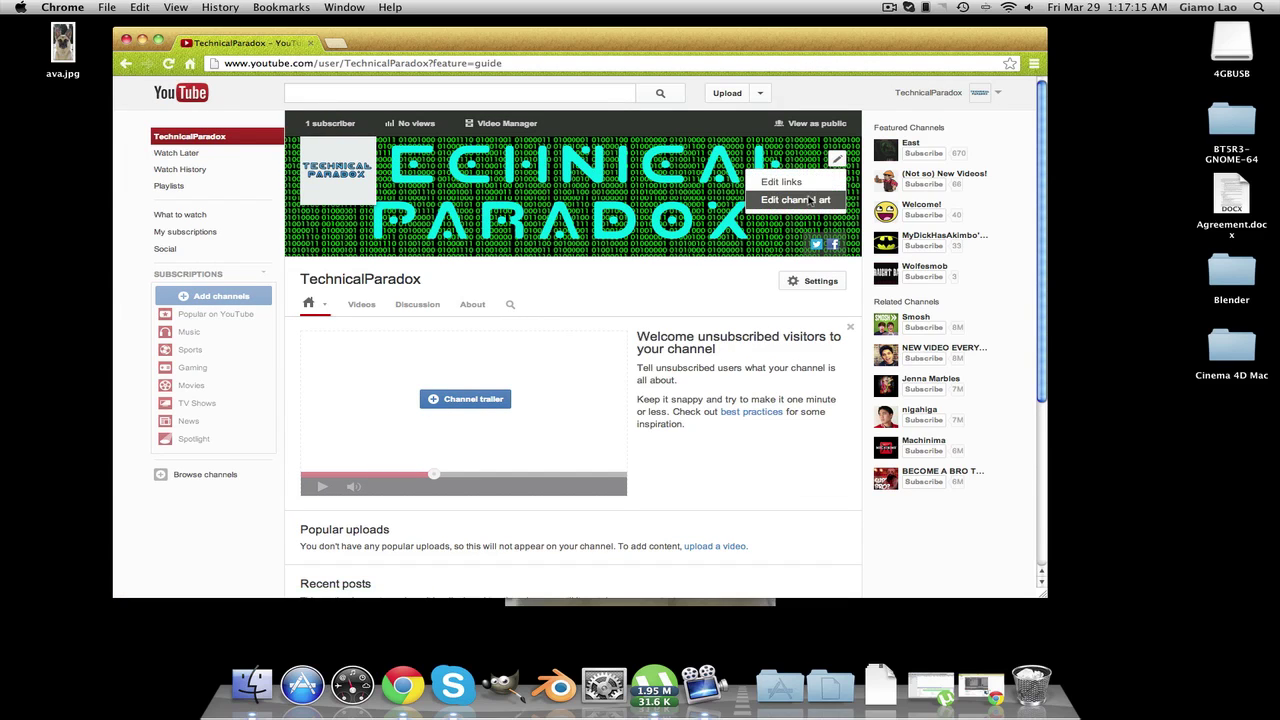
{"action": "left_click", "coordinate": [810, 200]}
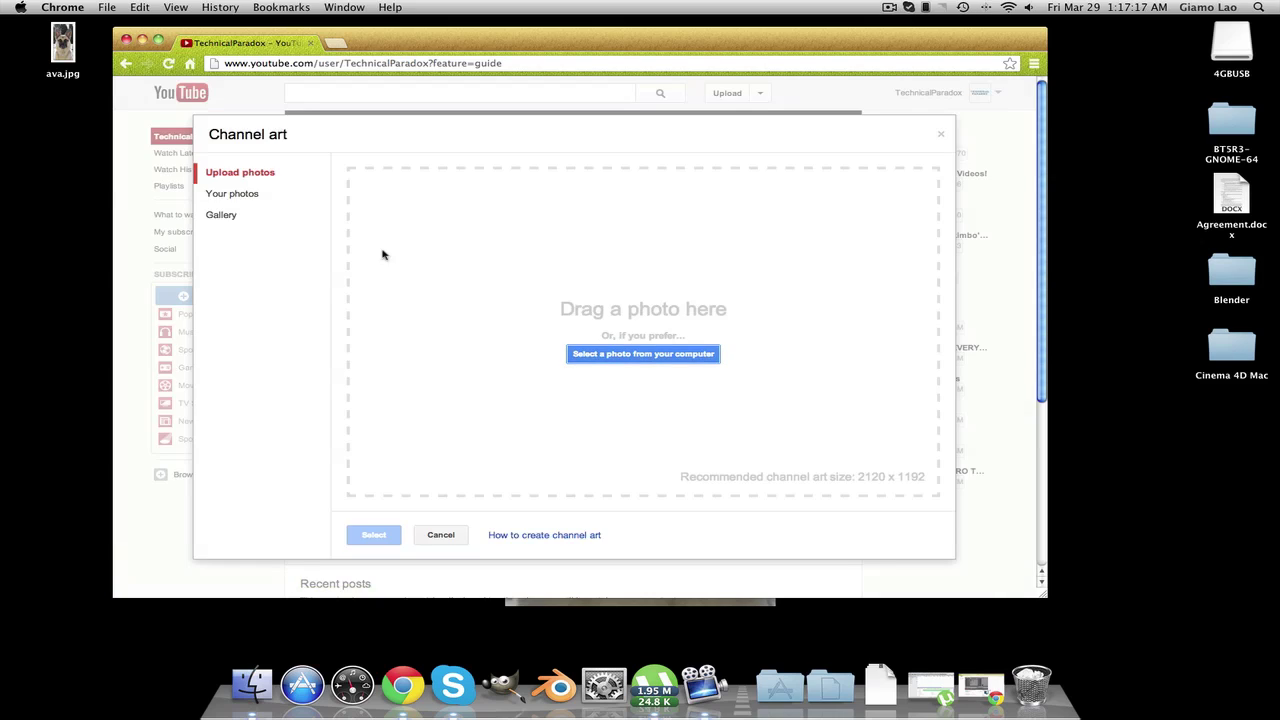
{"action": "left_click", "coordinate": [541, 537]}
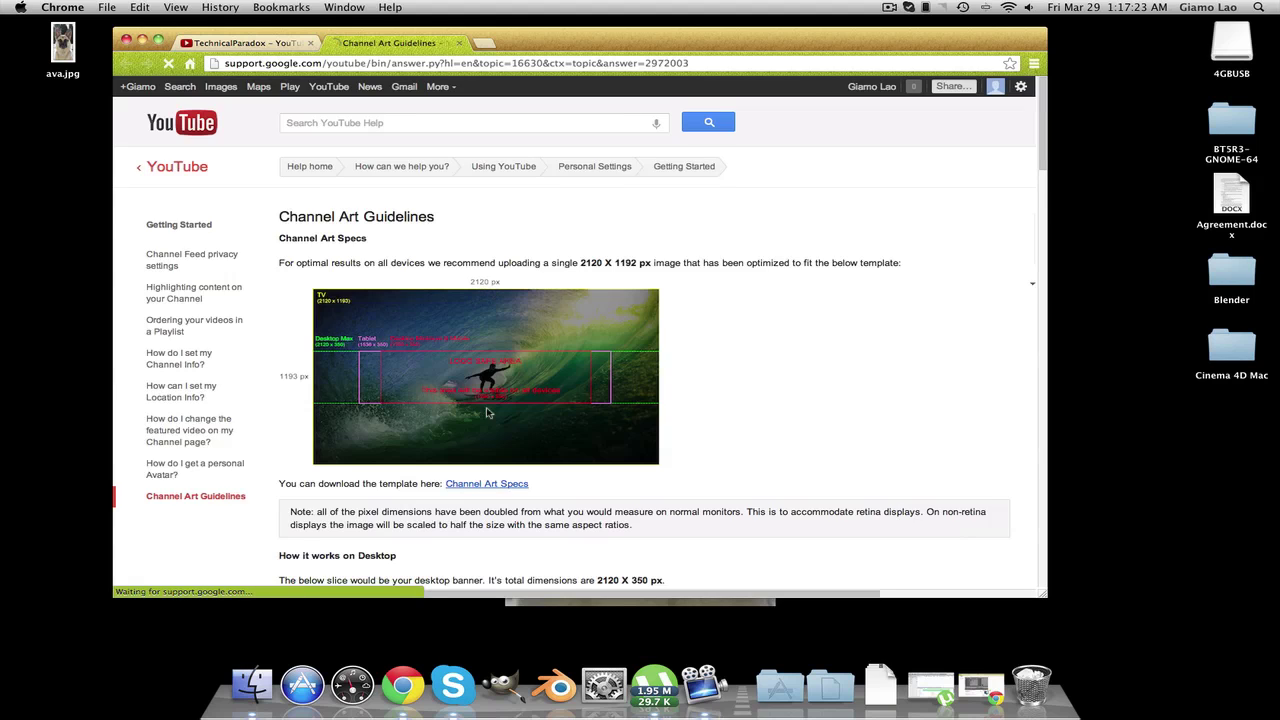
Download the Channel Art Specs template from the guidelines page and place the downloaded PNG on the desktop.
{"action": "left_click", "coordinate": [497, 484]}
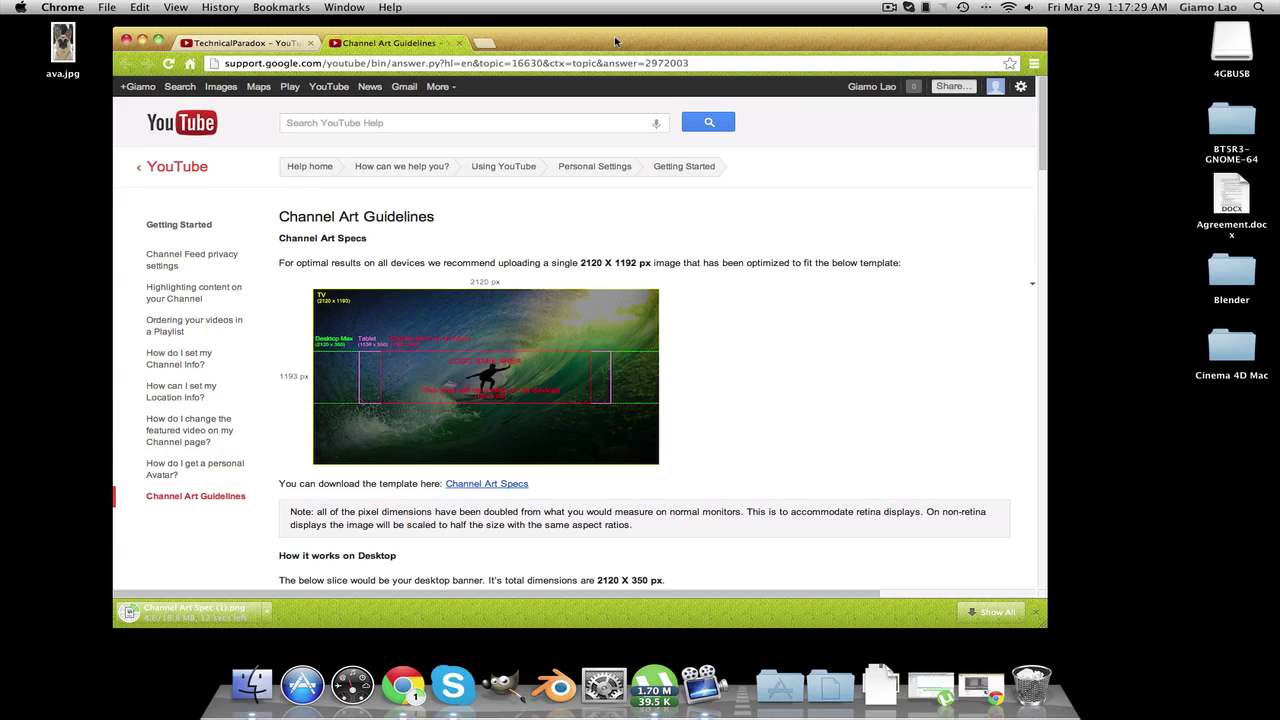
{"action": "left_click_drag", "start_coordinate": [615, 42], "coordinate": [543, 33]}
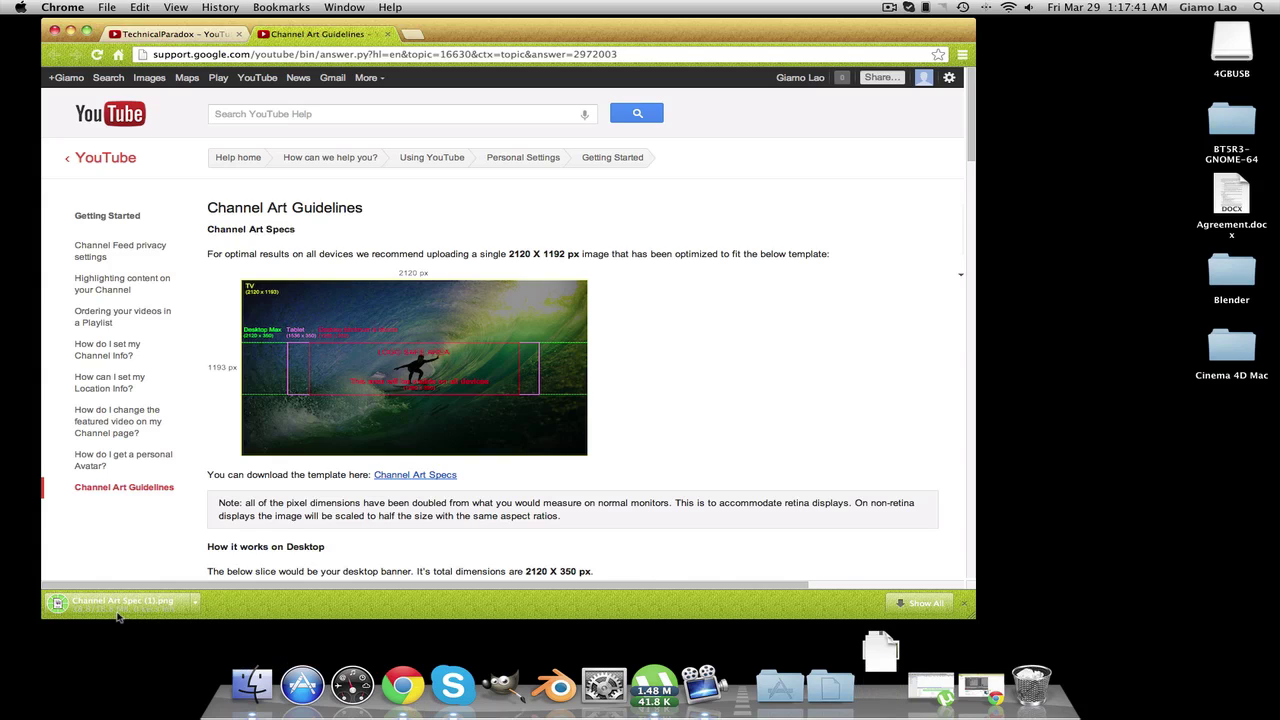
{"action": "left_click_drag", "start_coordinate": [118, 610], "coordinate": [1168, 436]}
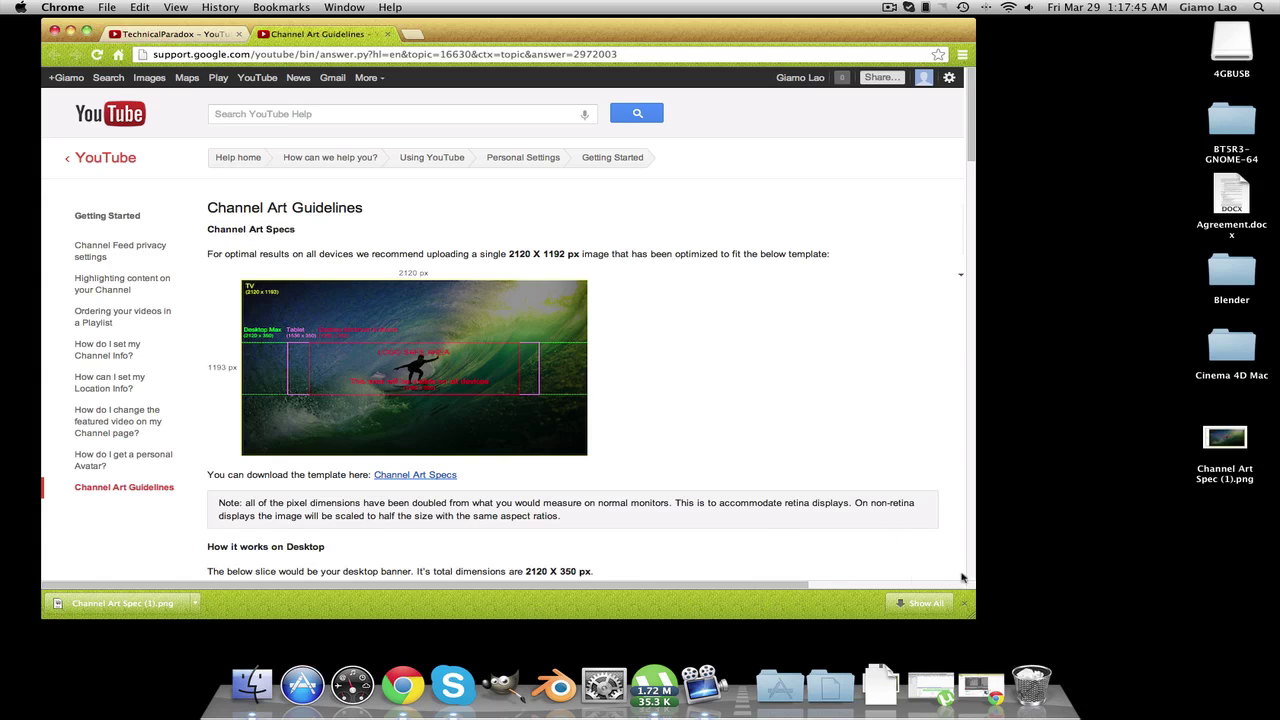
{"action": "left_click", "coordinate": [965, 604]}
Search the web for gimp in a new tab and find the Mac OS X build on the official site's Downloads page.
{"action": "left_click", "coordinate": [420, 35]}
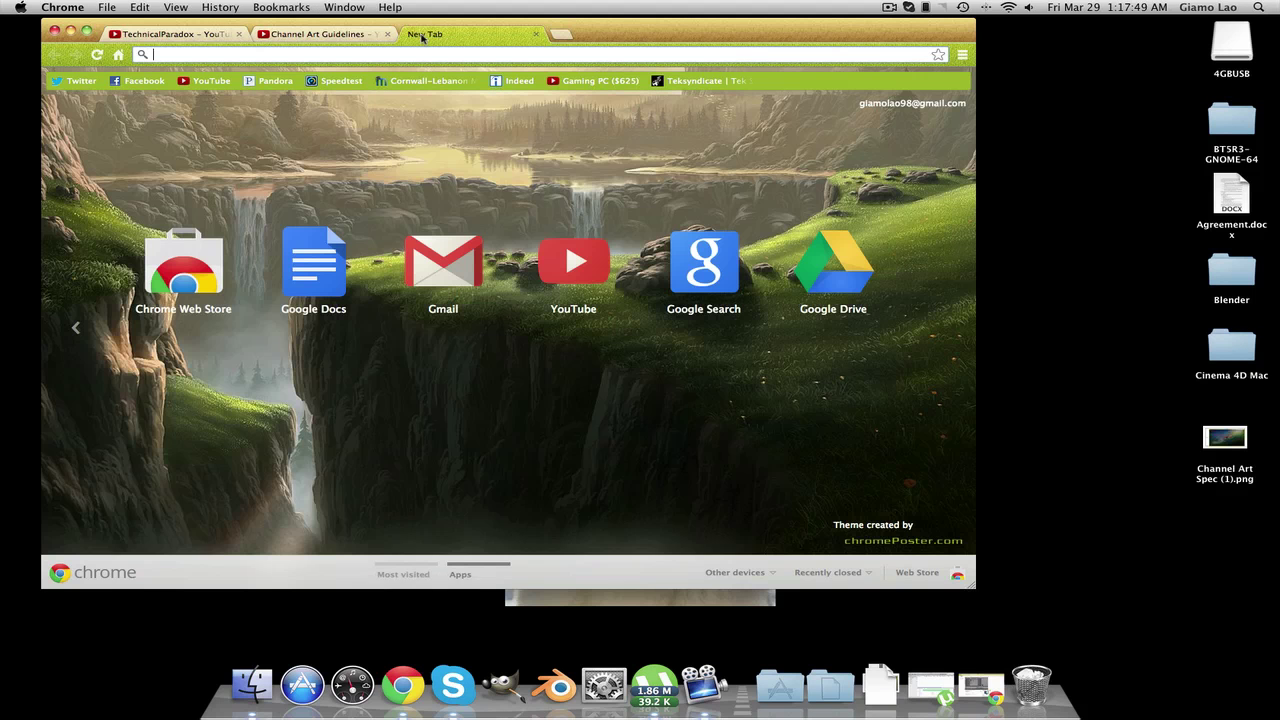
{"action": "type", "text": "gimp"}
{"action": "key", "text": "Return"}
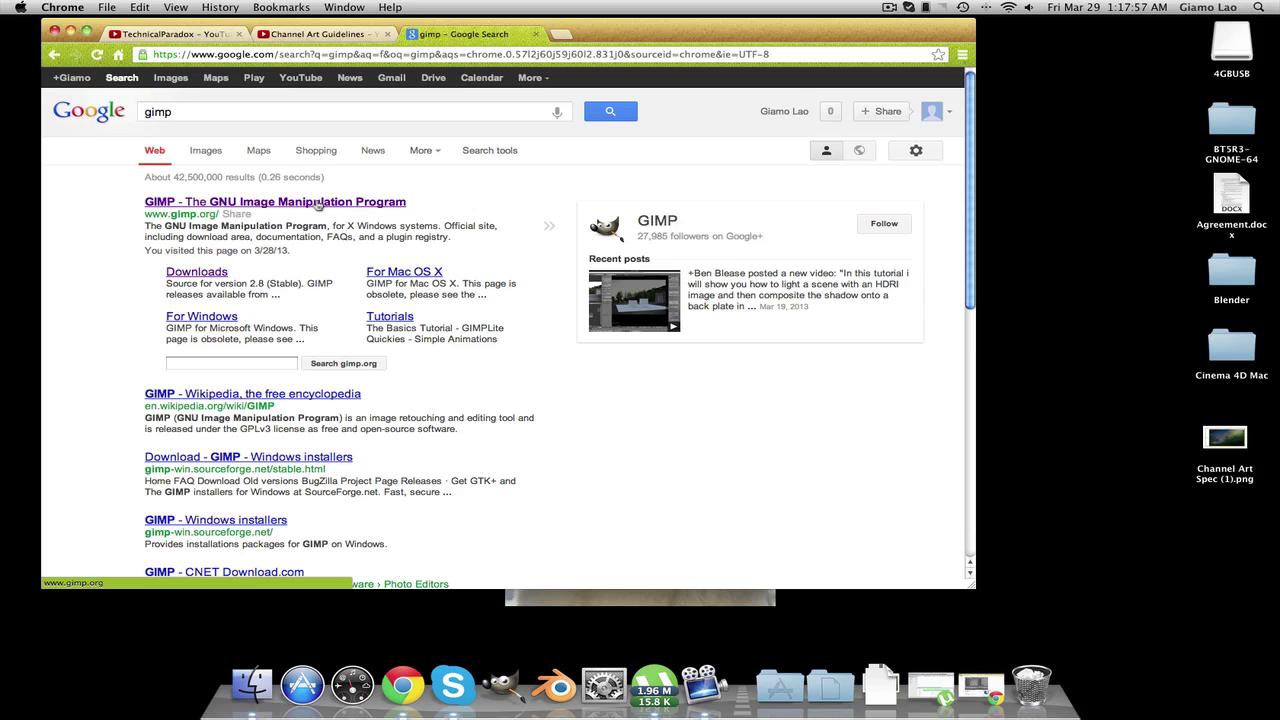
{"action": "left_click", "coordinate": [318, 204]}
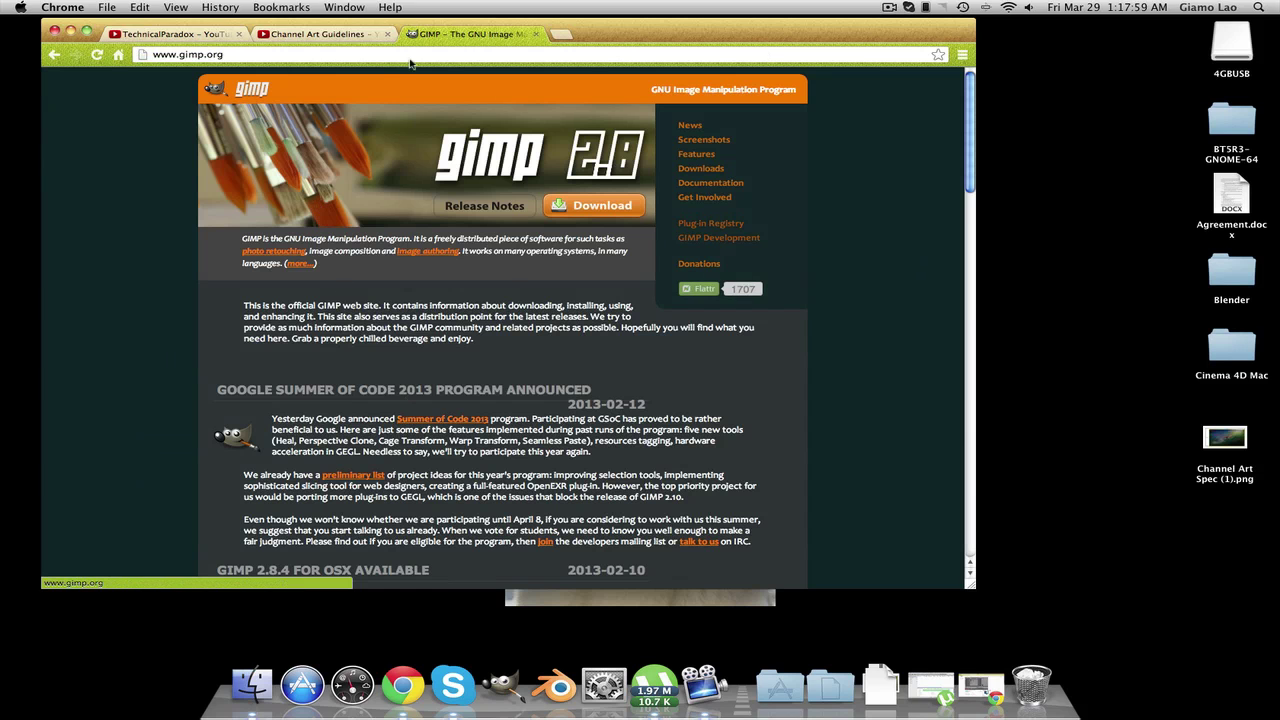
{"action": "left_click", "coordinate": [700, 168]}
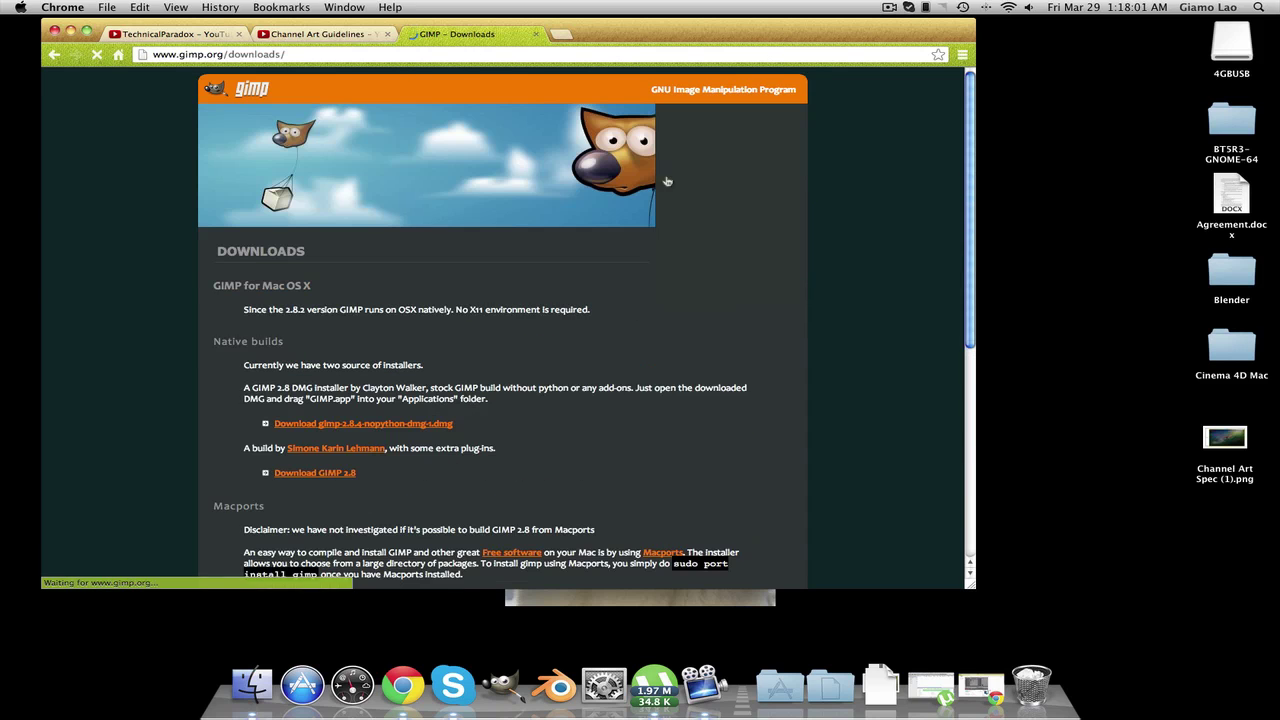
{"action": "scroll", "coordinate": [358, 347], "scroll_direction": "down", "scroll_amount": 8}
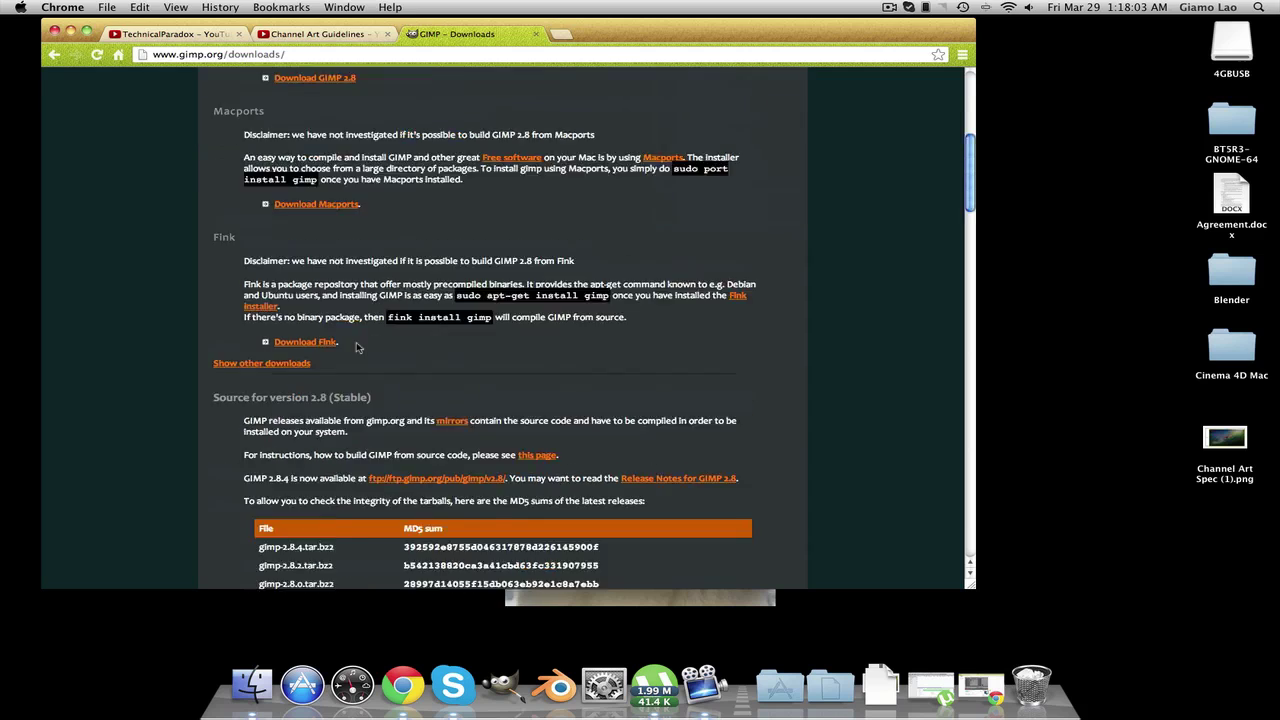
{"action": "scroll", "coordinate": [358, 347], "scroll_direction": "up", "scroll_amount": 8}
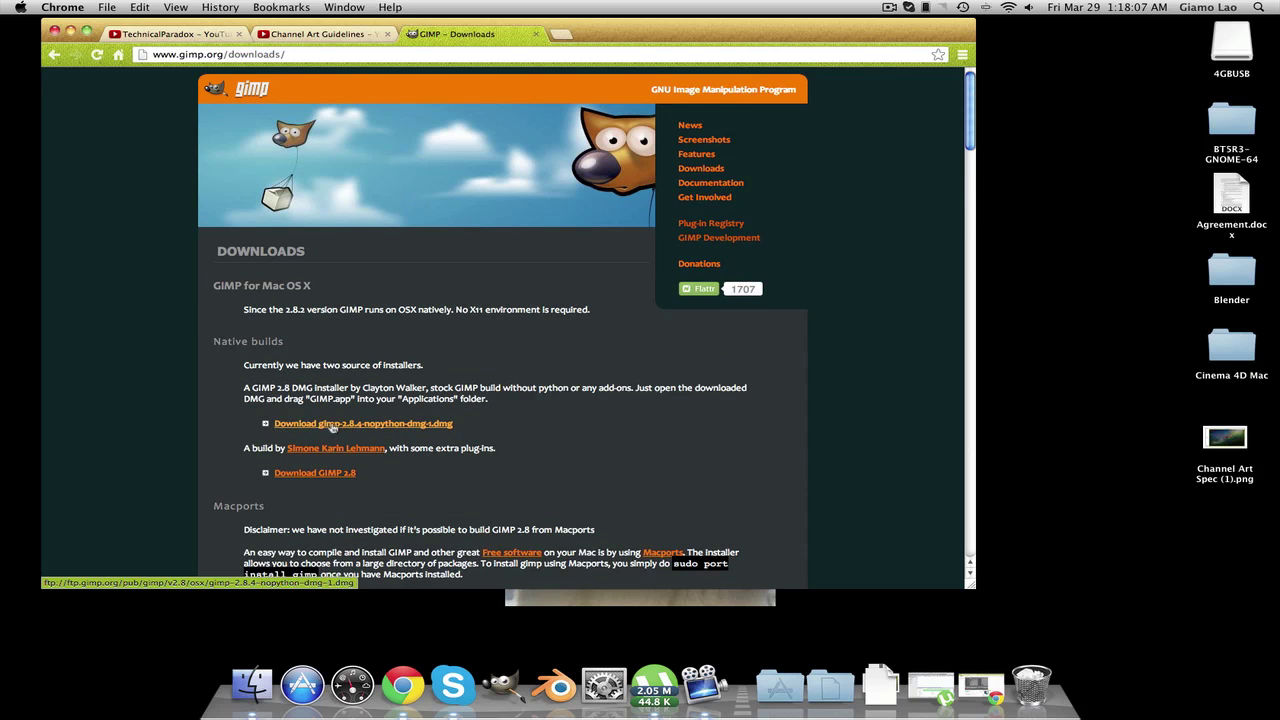
{"action": "left_click", "coordinate": [332, 424]}
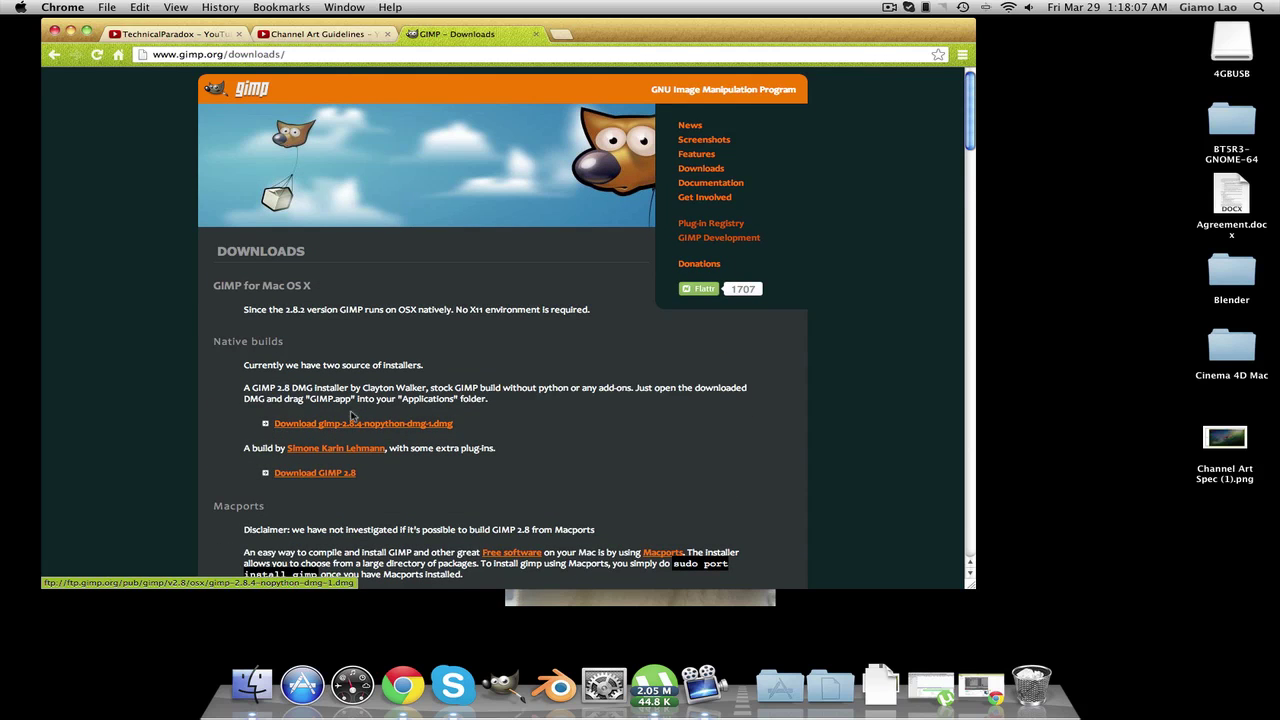
Close the GIMP downloads page, minimize the browser window and launch GIMP.
{"action": "left_click", "coordinate": [535, 34]}
{"action": "left_click", "coordinate": [71, 33]}
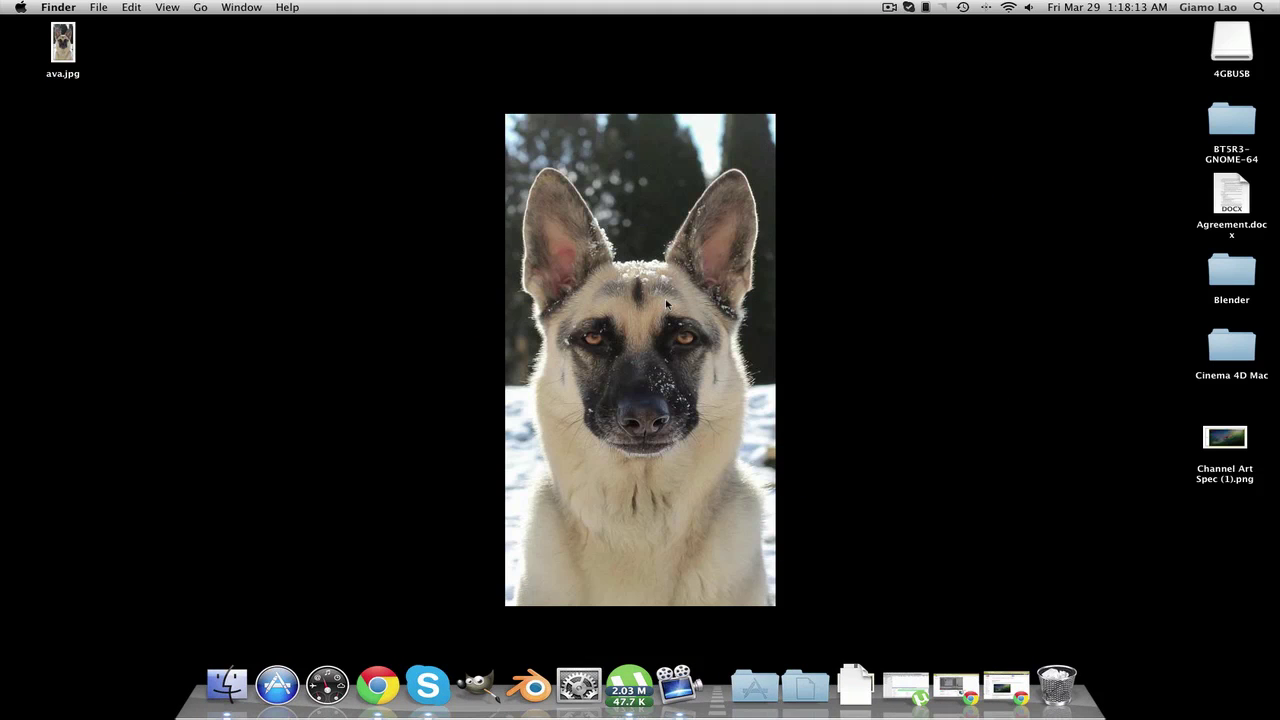
{"action": "left_click", "coordinate": [476, 682]}
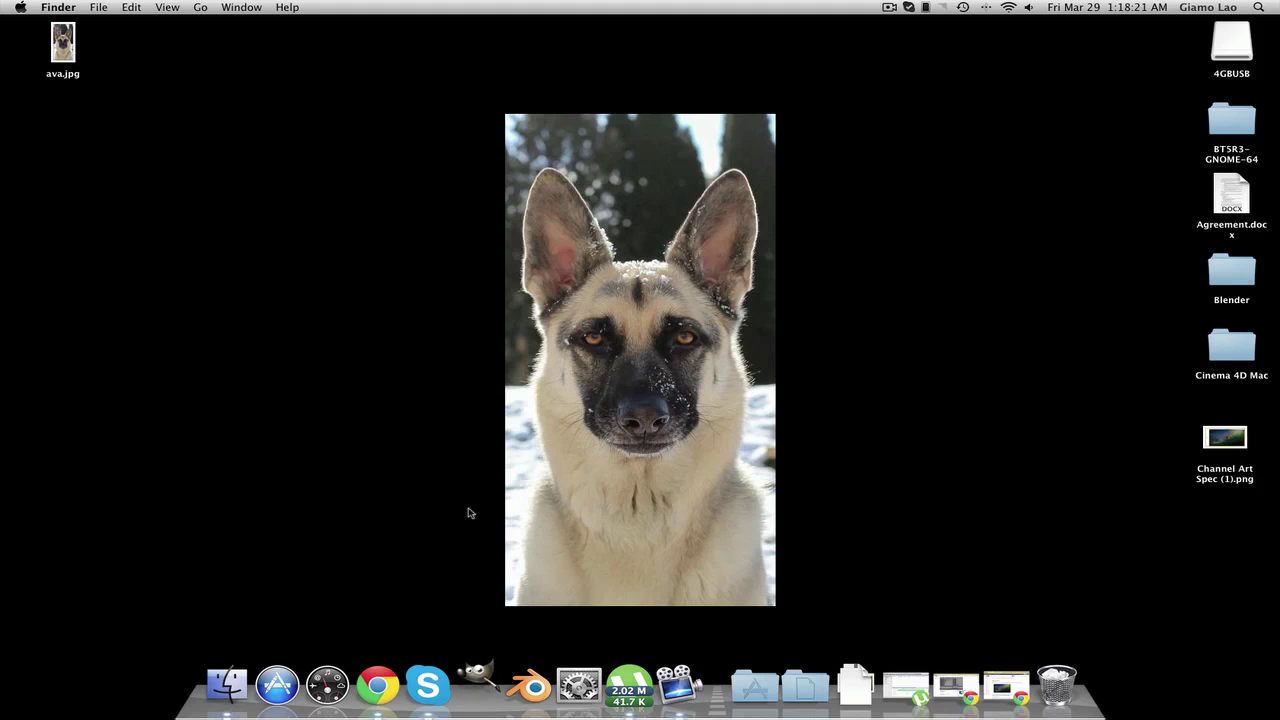
Switch to the Chrome window with the Channel Art Guidelines, check the recommended image size, and minimize it again.
{"action": "left_click", "coordinate": [385, 688]}
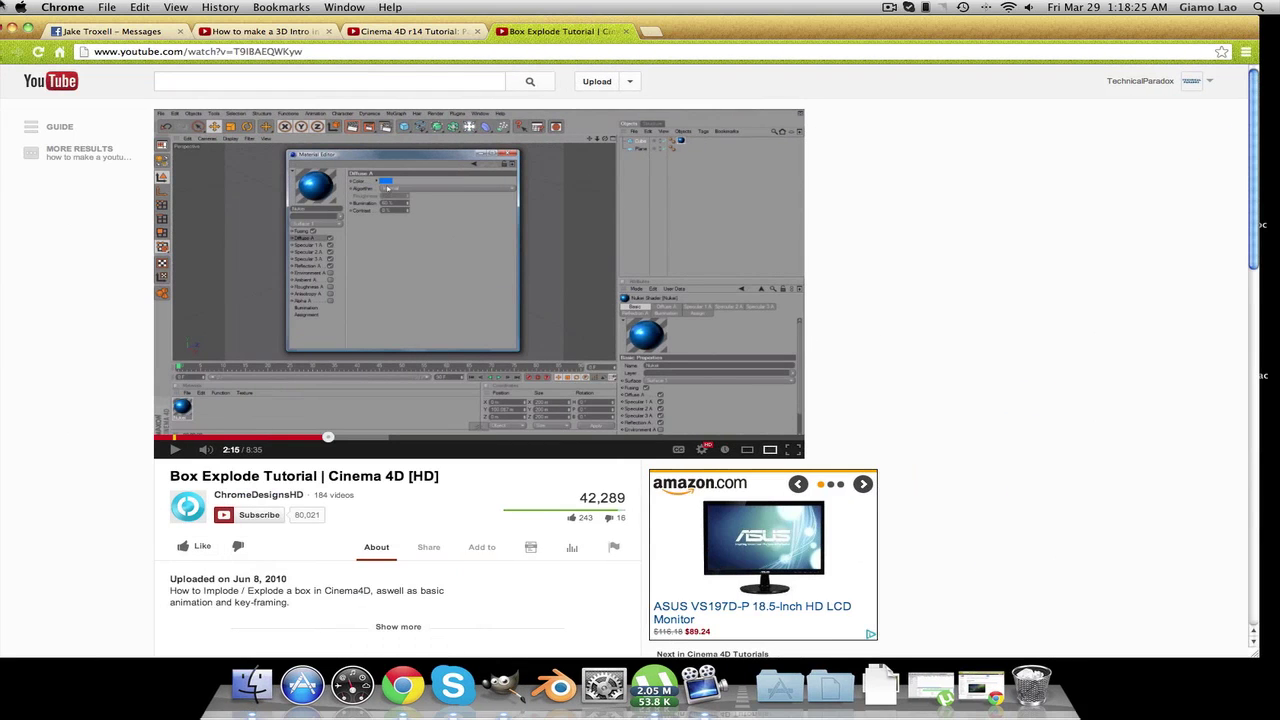
{"action": "left_click", "coordinate": [15, 33]}
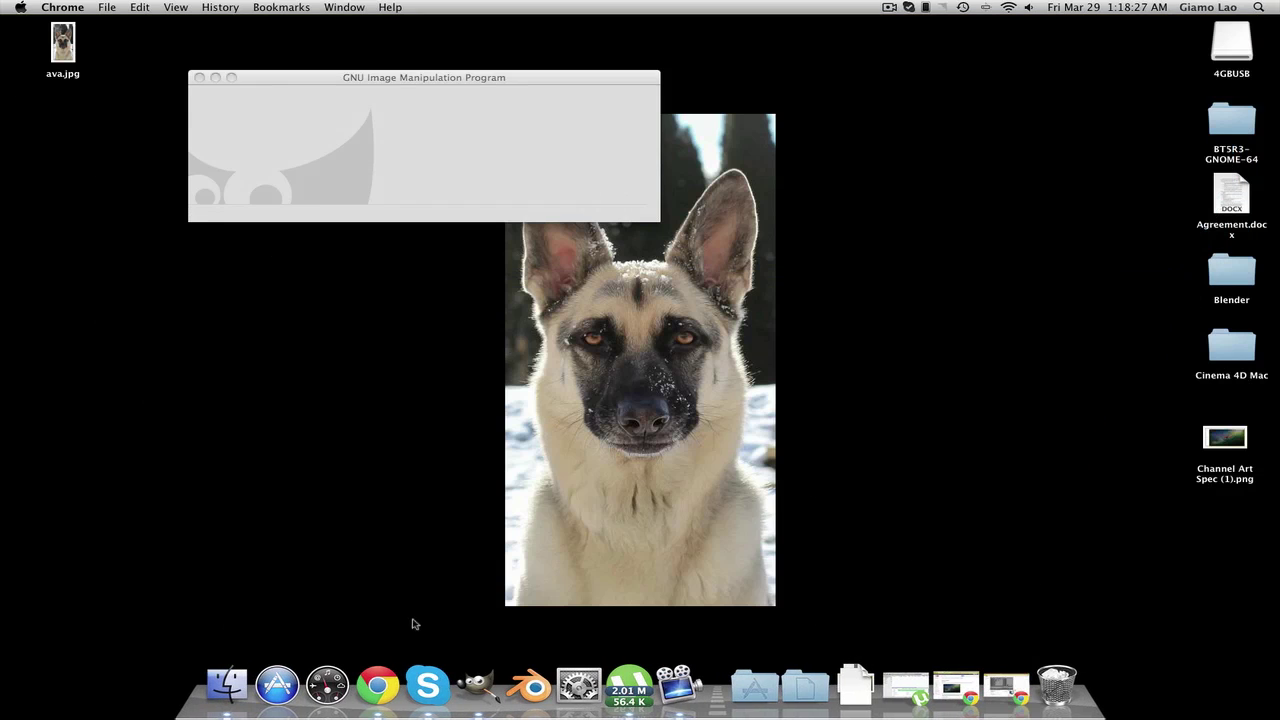
{"action": "right_click", "coordinate": [388, 683]}
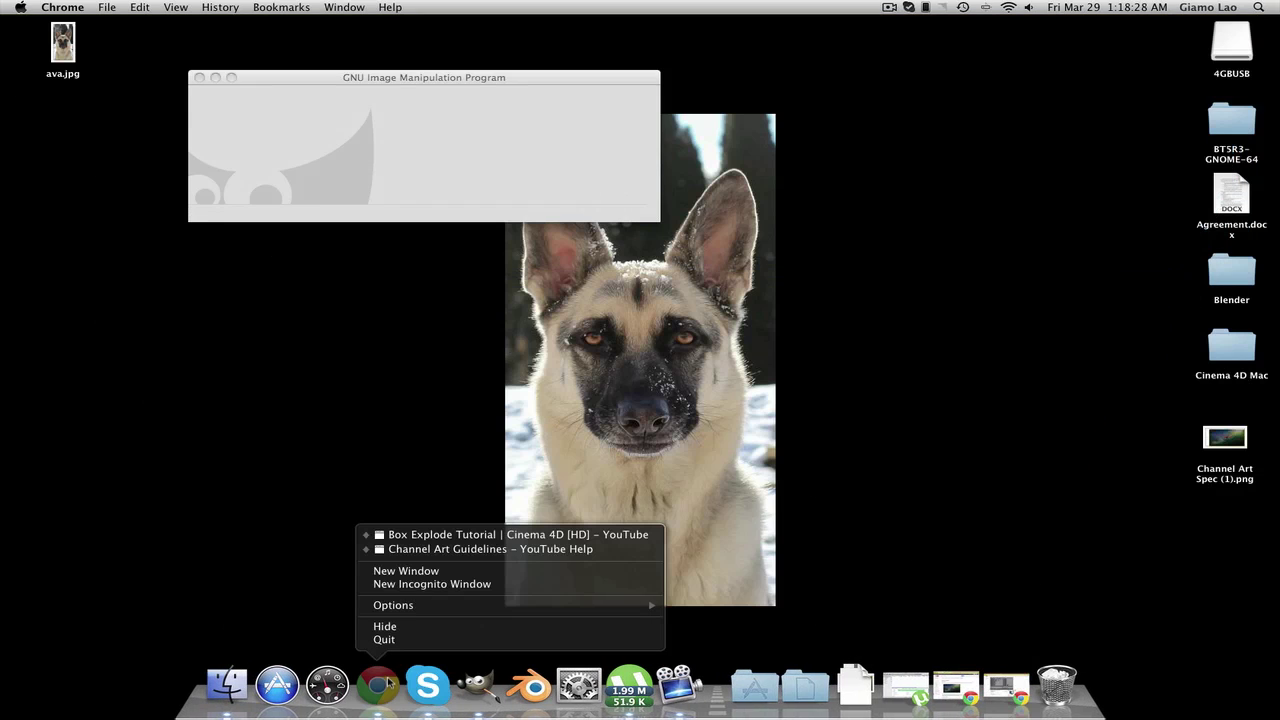
{"action": "left_click", "coordinate": [470, 549]}
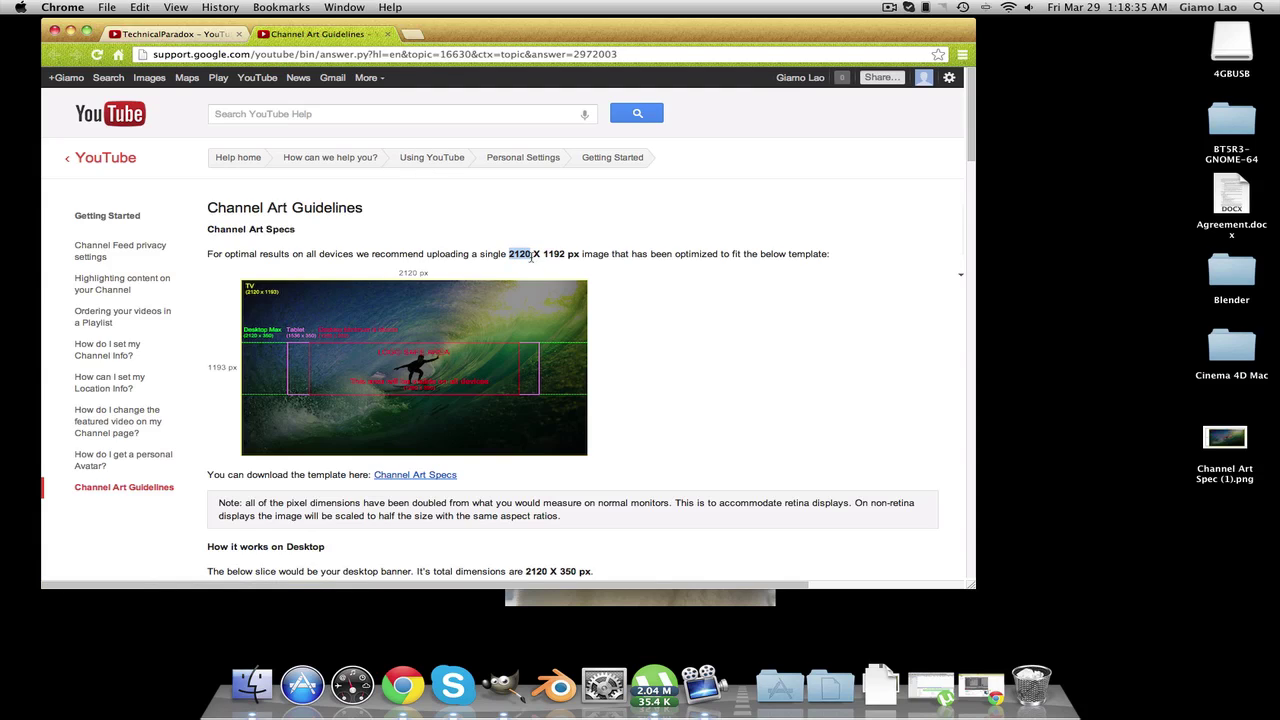
{"action": "left_click_drag", "start_coordinate": [531, 257], "coordinate": [563, 256]}
{"action": "left_click", "coordinate": [70, 33]}
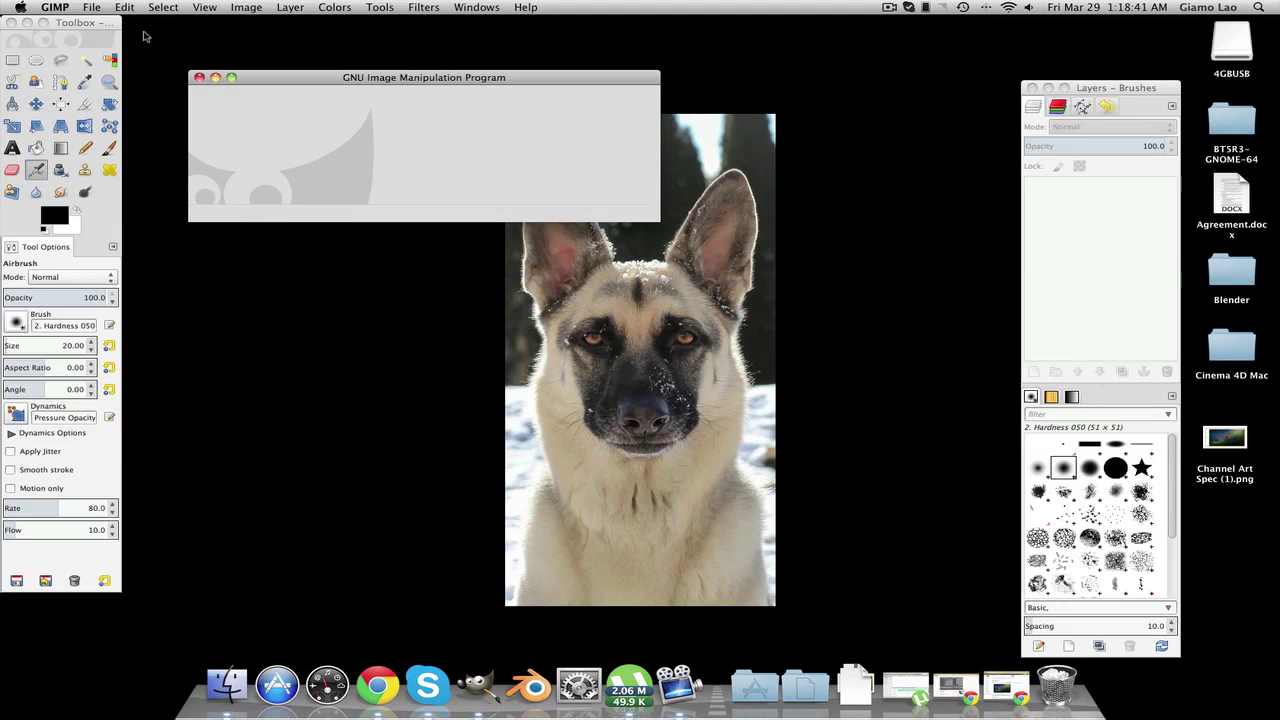
In GIMP, create a new blank image 2120 px wide and 1192 px high, rechecking the height in the Channel Art Guidelines.
{"action": "left_click", "coordinate": [93, 8]}
{"action": "left_click", "coordinate": [103, 23]}
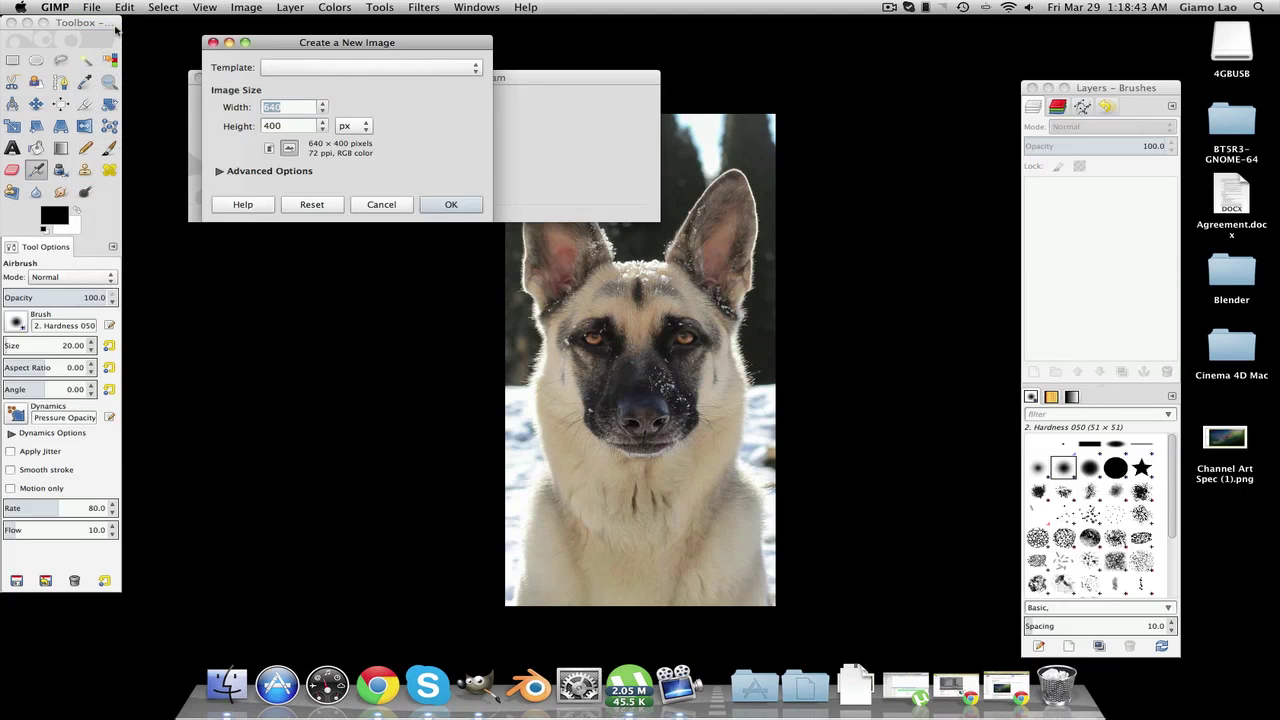
{"action": "type", "text": "2120"}
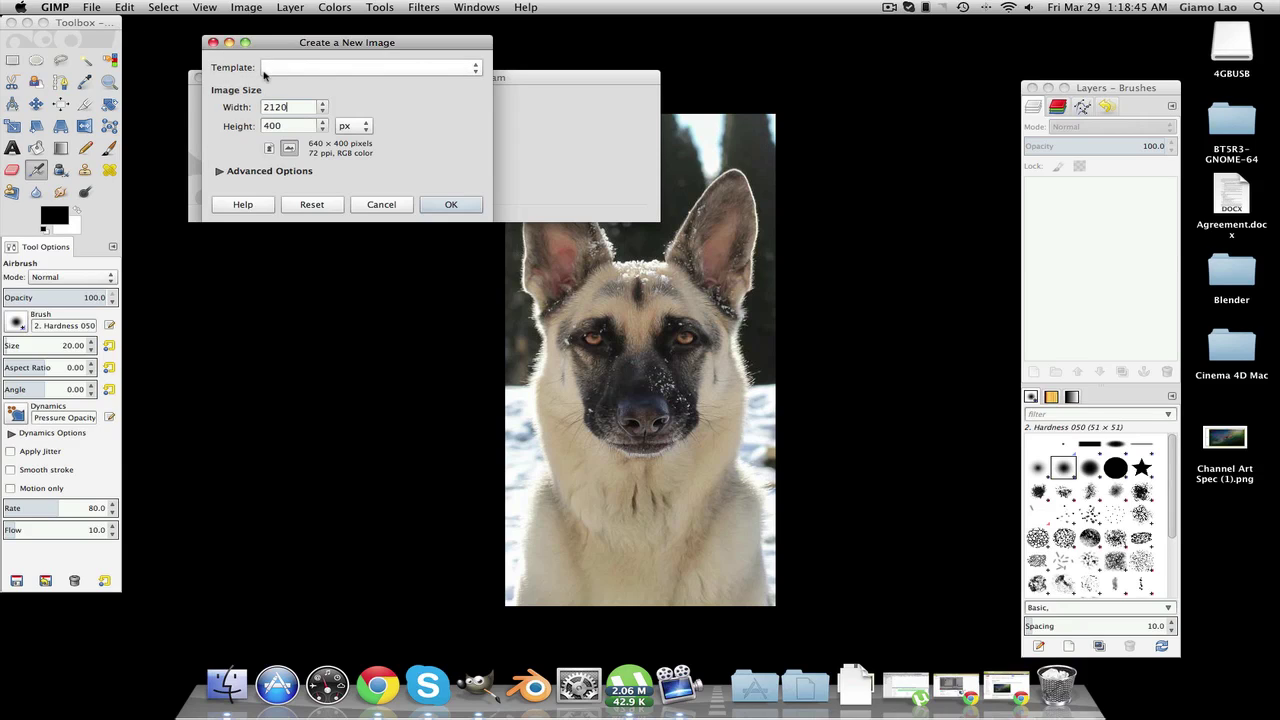
{"action": "key", "text": "Tab"}
{"action": "type", "text": "19"}
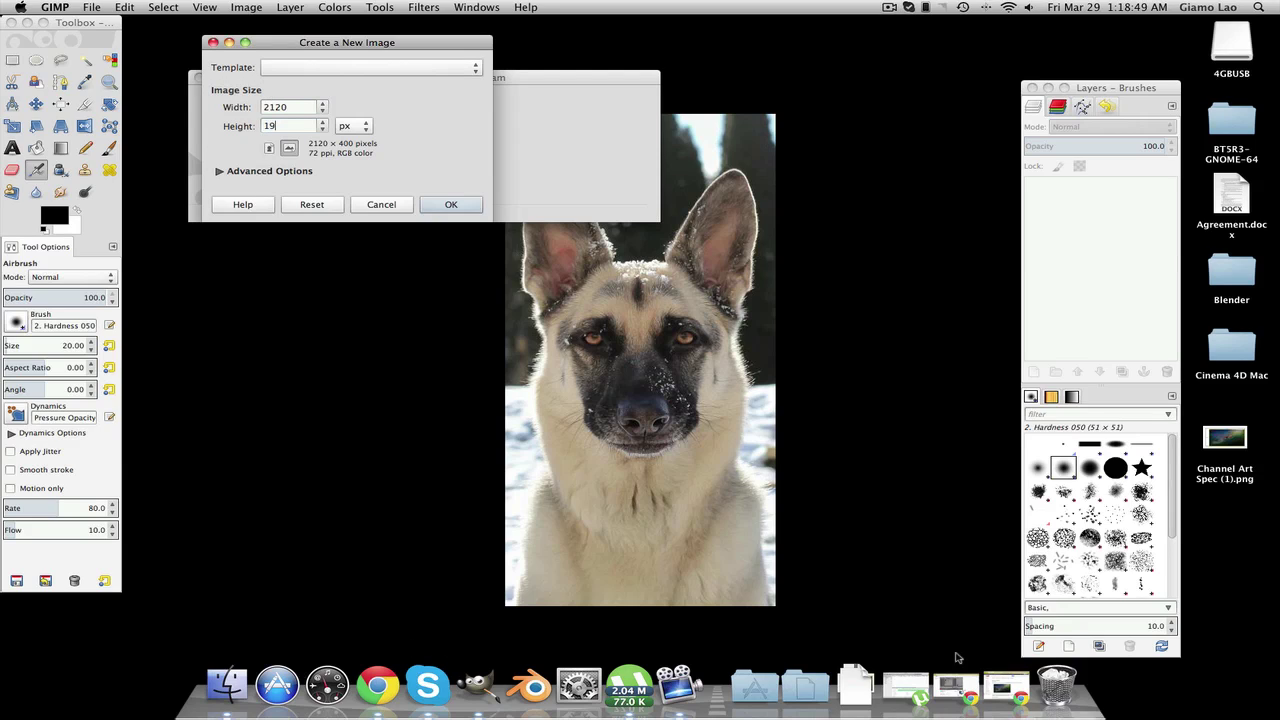
{"action": "left_click", "coordinate": [1000, 682]}
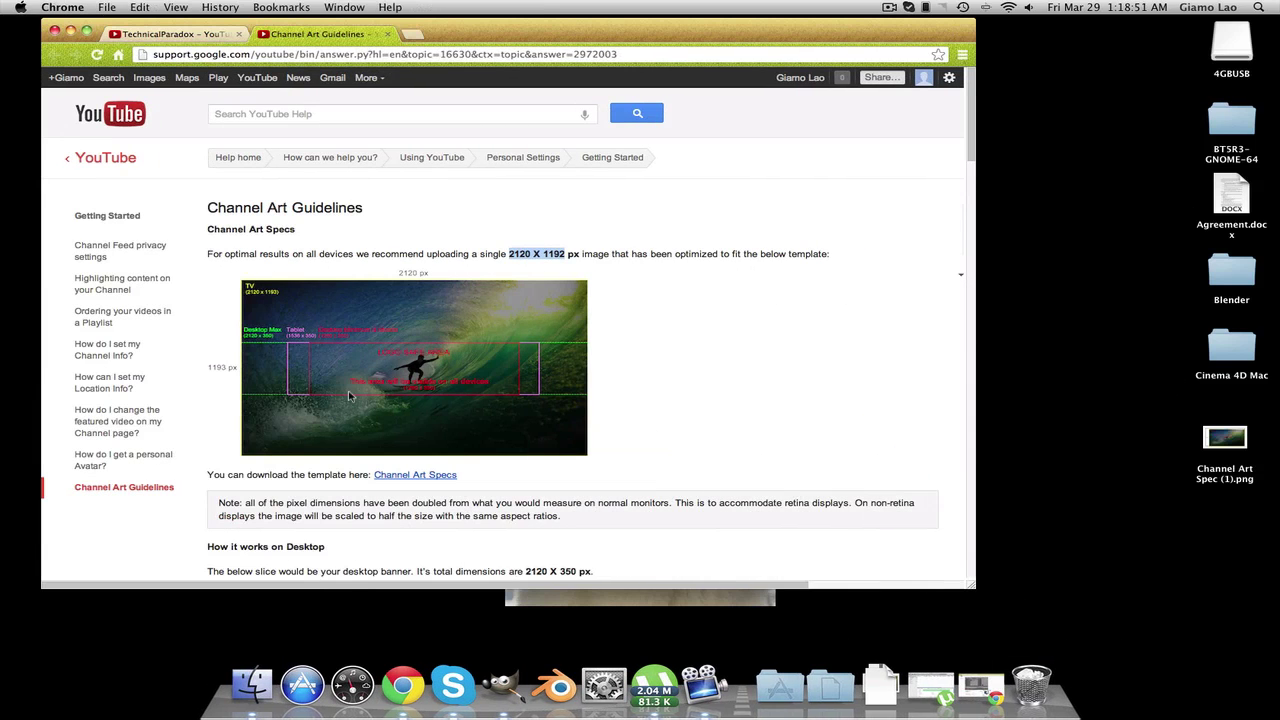
{"action": "left_click", "coordinate": [70, 34]}
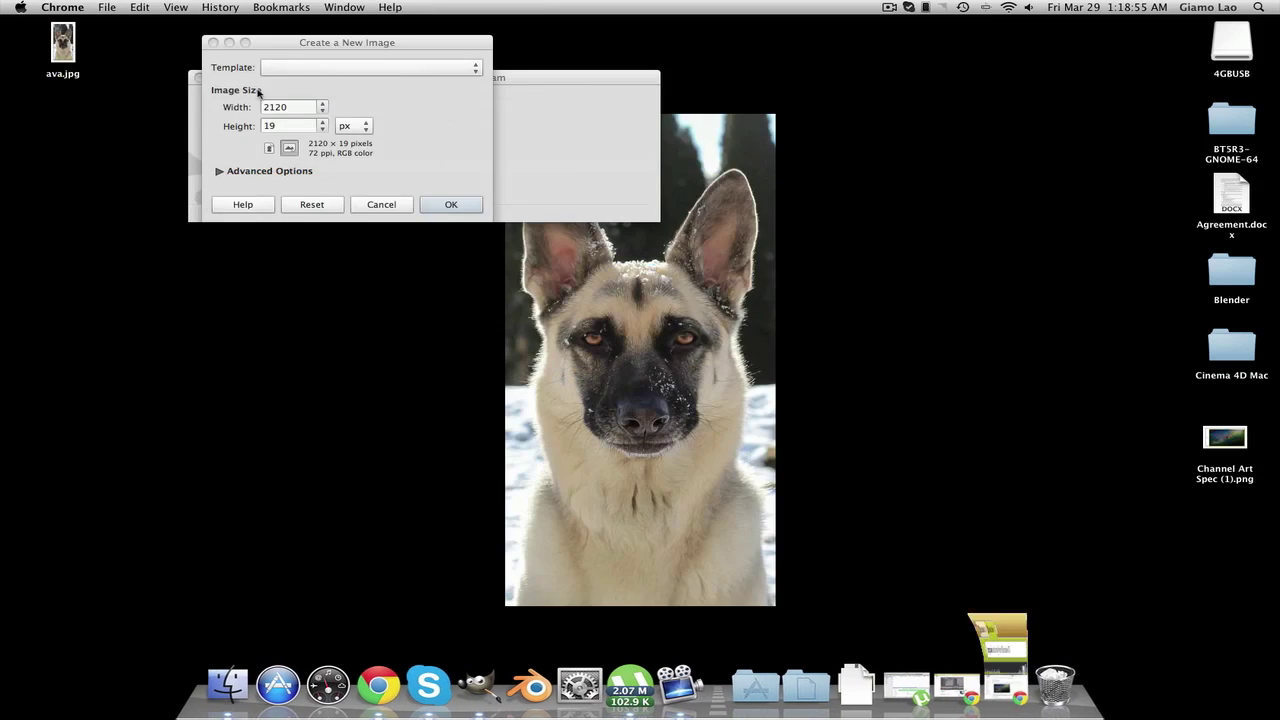
{"action": "left_click", "coordinate": [292, 125]}
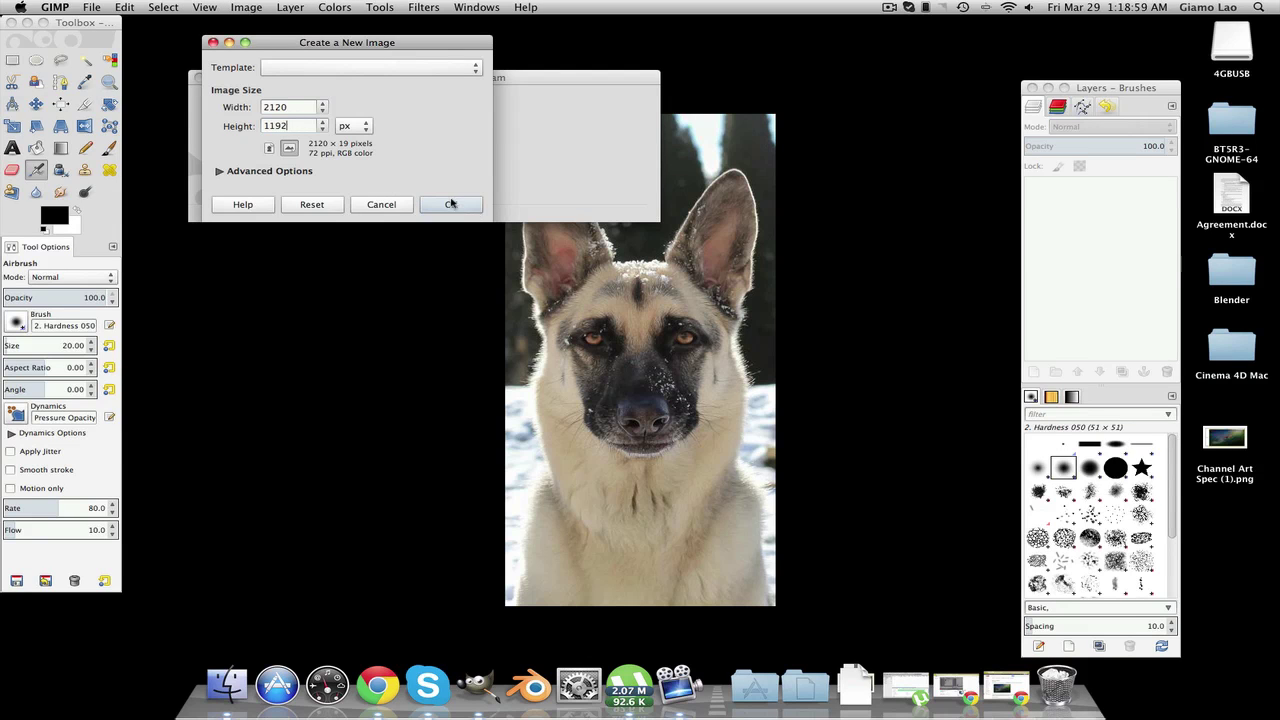
{"action": "left_click", "coordinate": [452, 205]}
{"action": "left_click_drag", "start_coordinate": [545, 82], "coordinate": [495, 65]}
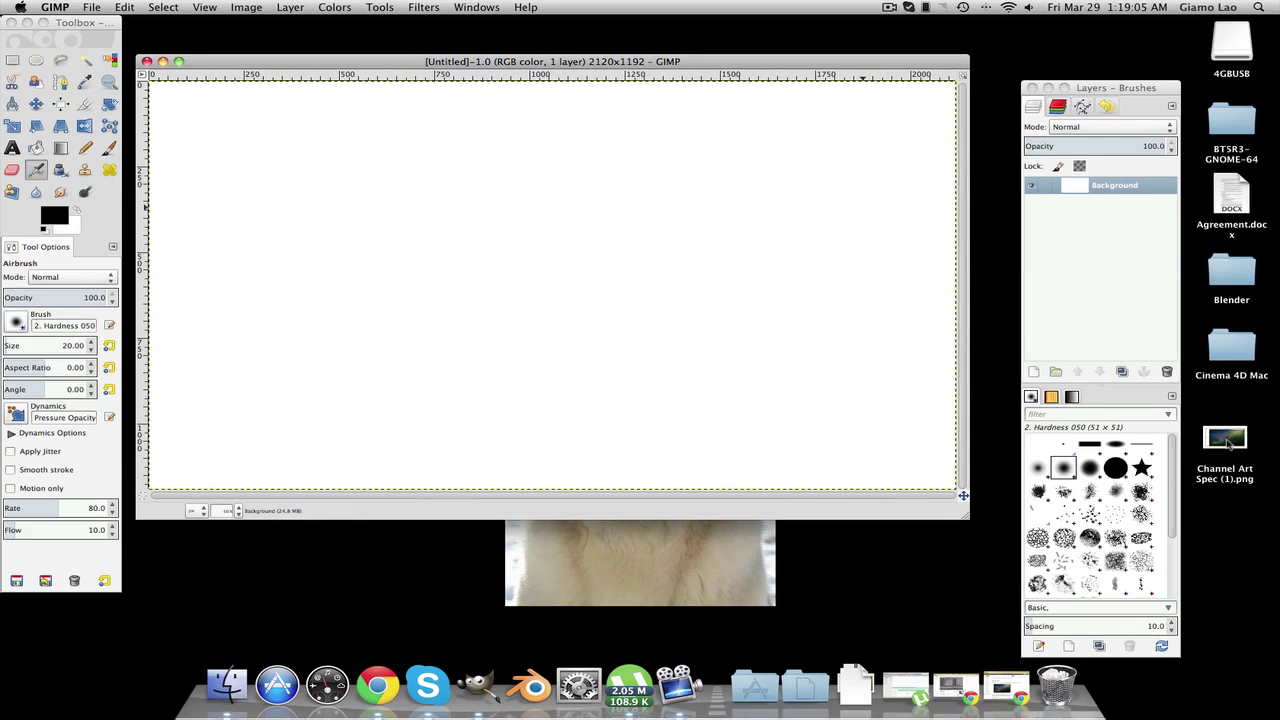
Add Channel Art Spec (1).png from the desktop to the blank image as a new layer.
{"action": "left_click", "coordinate": [1228, 443]}
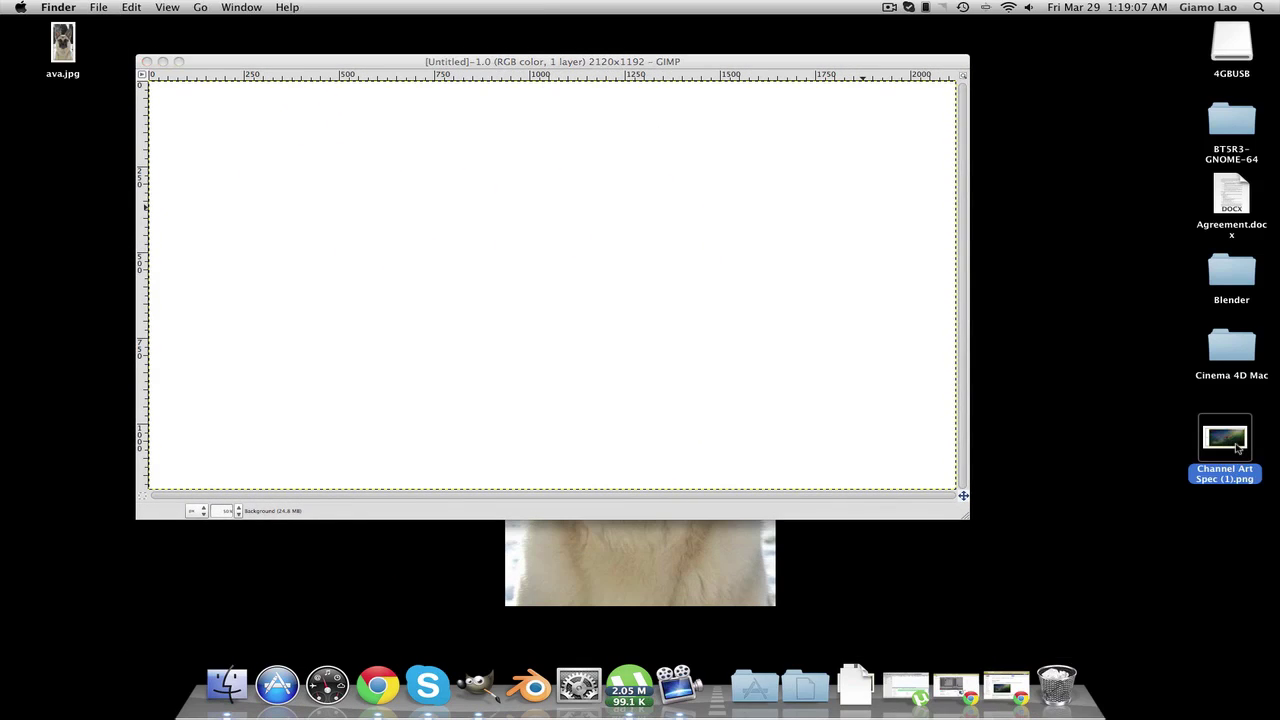
{"action": "left_click_drag", "start_coordinate": [1222, 438], "coordinate": [594, 298]}
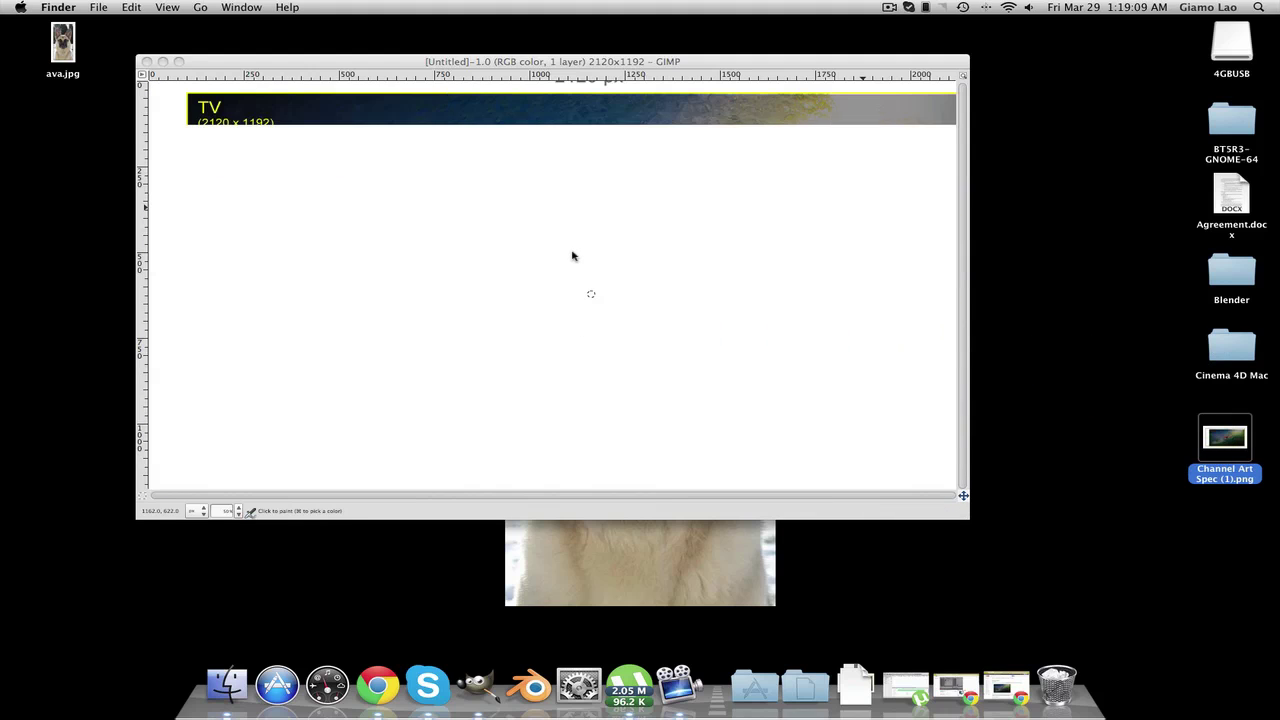
{"action": "left_click", "coordinate": [447, 61]}
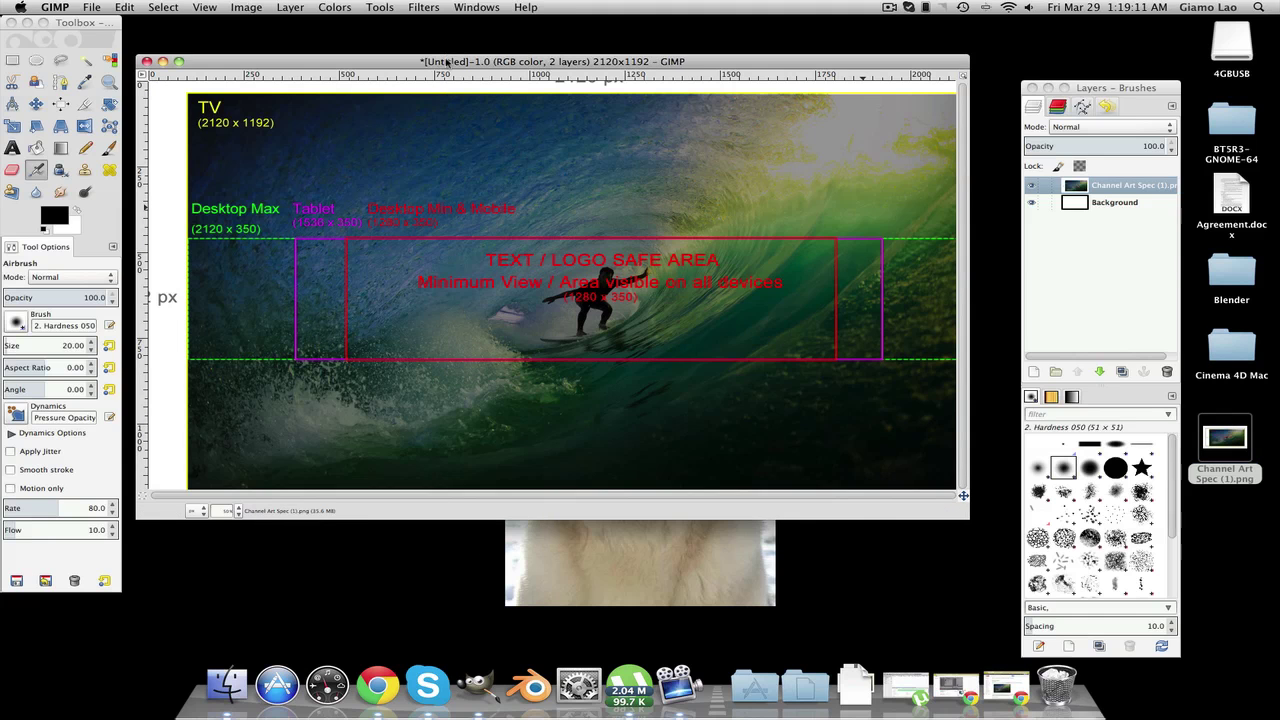
Move the template layer up and left with the Move tool so its TV area fills the canvas.
{"action": "left_click", "coordinate": [35, 105]}
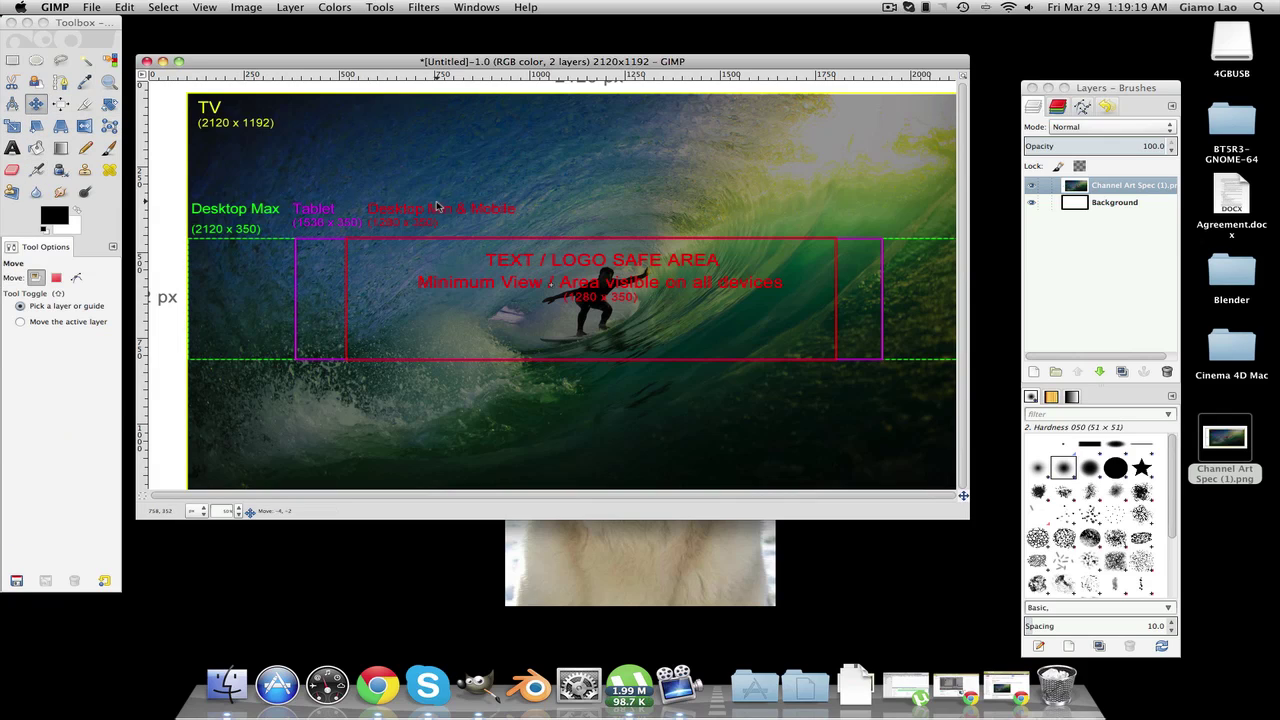
{"action": "left_click_drag", "start_coordinate": [440, 207], "coordinate": [399, 193]}
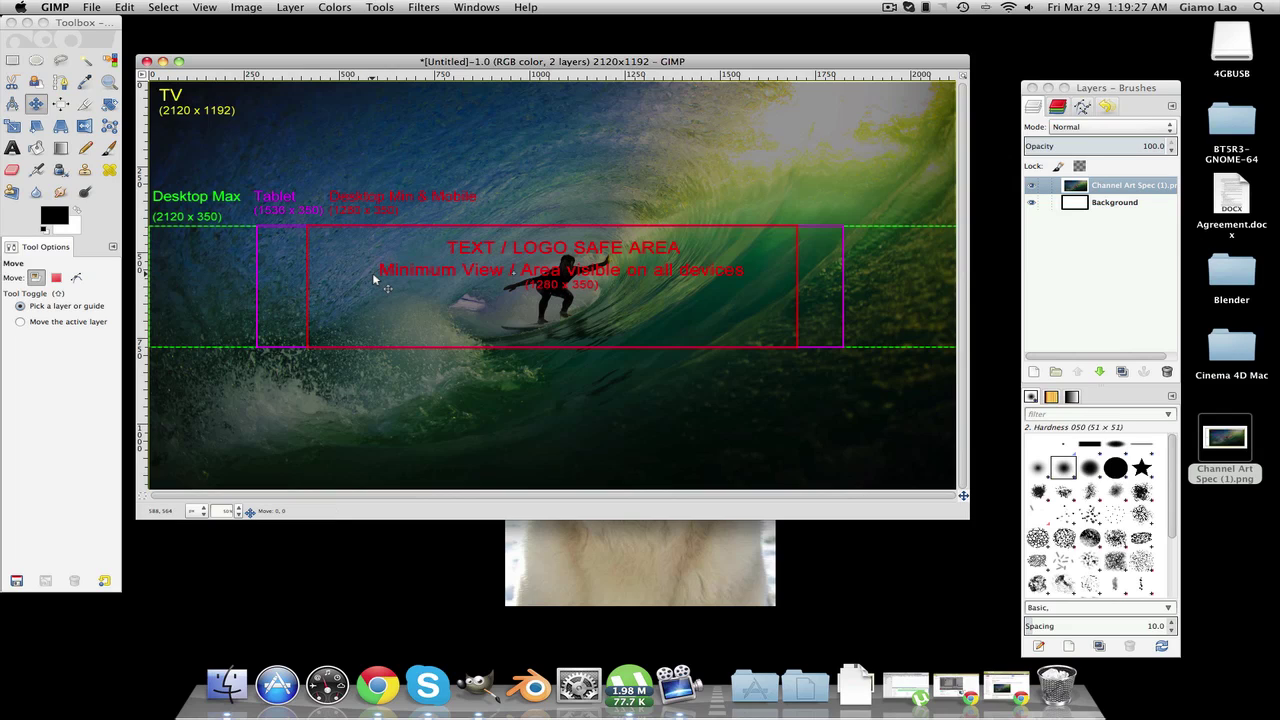
{"action": "left_click_drag", "start_coordinate": [372, 272], "coordinate": [373, 275]}
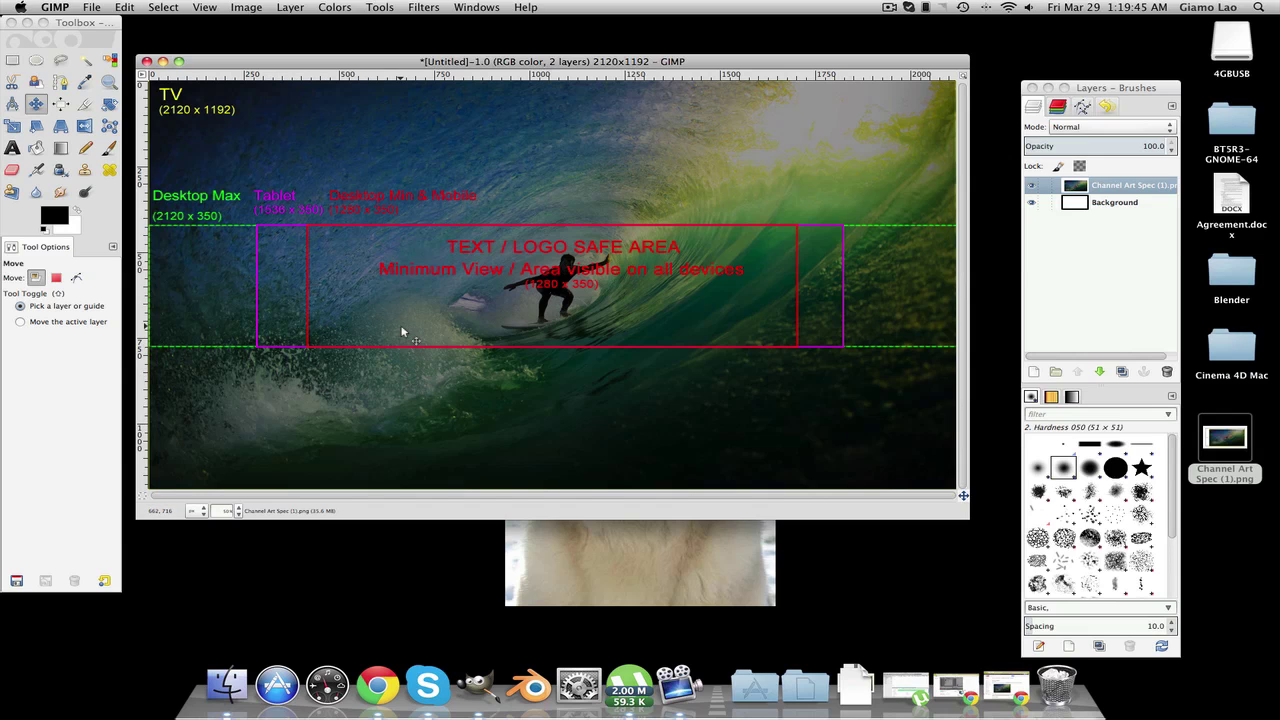
Select the Background layer and fill it with the black foreground color using Bucket Fill.
{"action": "left_click_drag", "start_coordinate": [742, 65], "coordinate": [764, 55]}
{"action": "left_click", "coordinate": [1095, 215]}
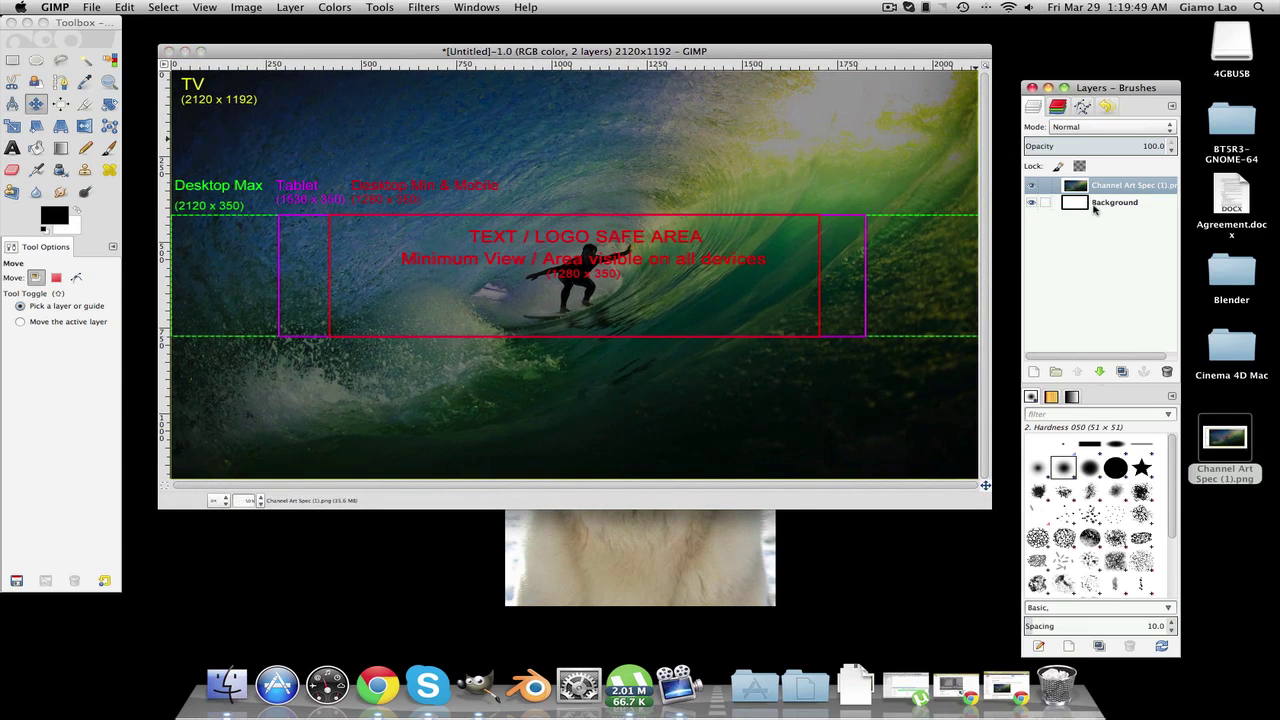
{"action": "left_click", "coordinate": [1084, 207]}
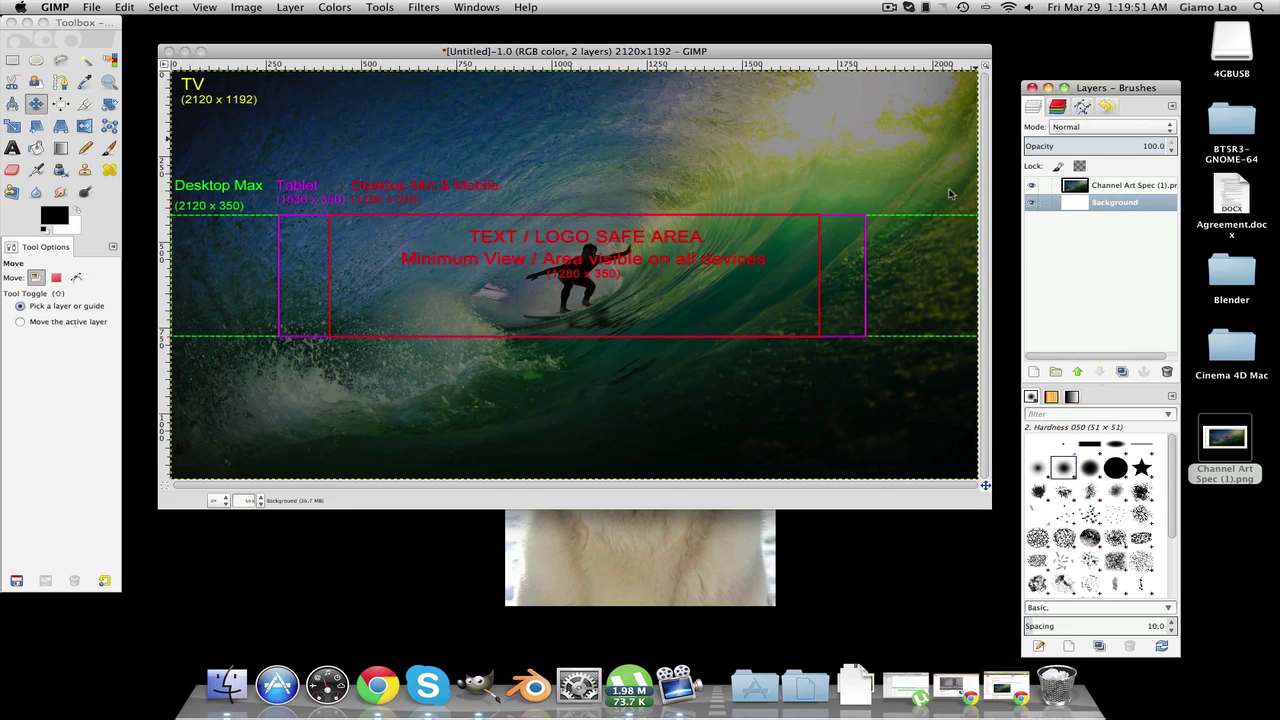
{"action": "left_click", "coordinate": [36, 148]}
{"action": "left_click", "coordinate": [745, 238]}
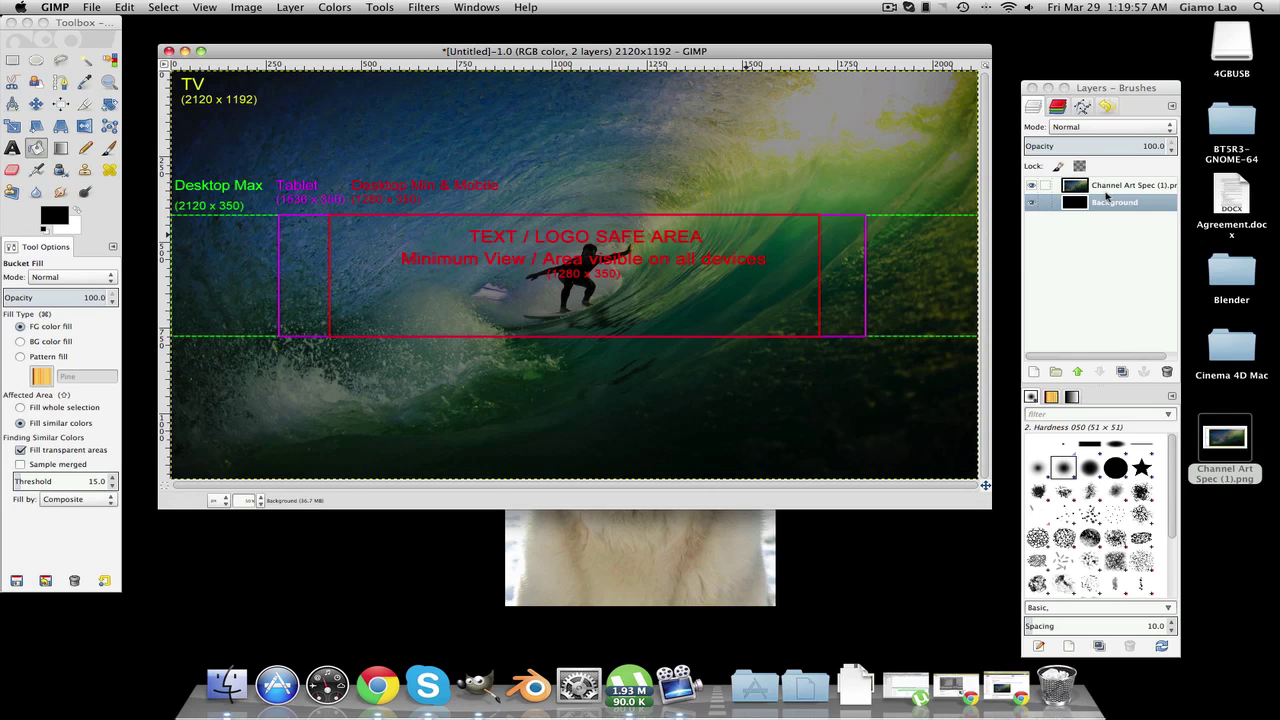
Move the Channel Art Spec (1).png layer below the Background layer and back above it.
{"action": "left_click", "coordinate": [1106, 188]}
{"action": "left_click_drag", "start_coordinate": [1113, 203], "coordinate": [1113, 208]}
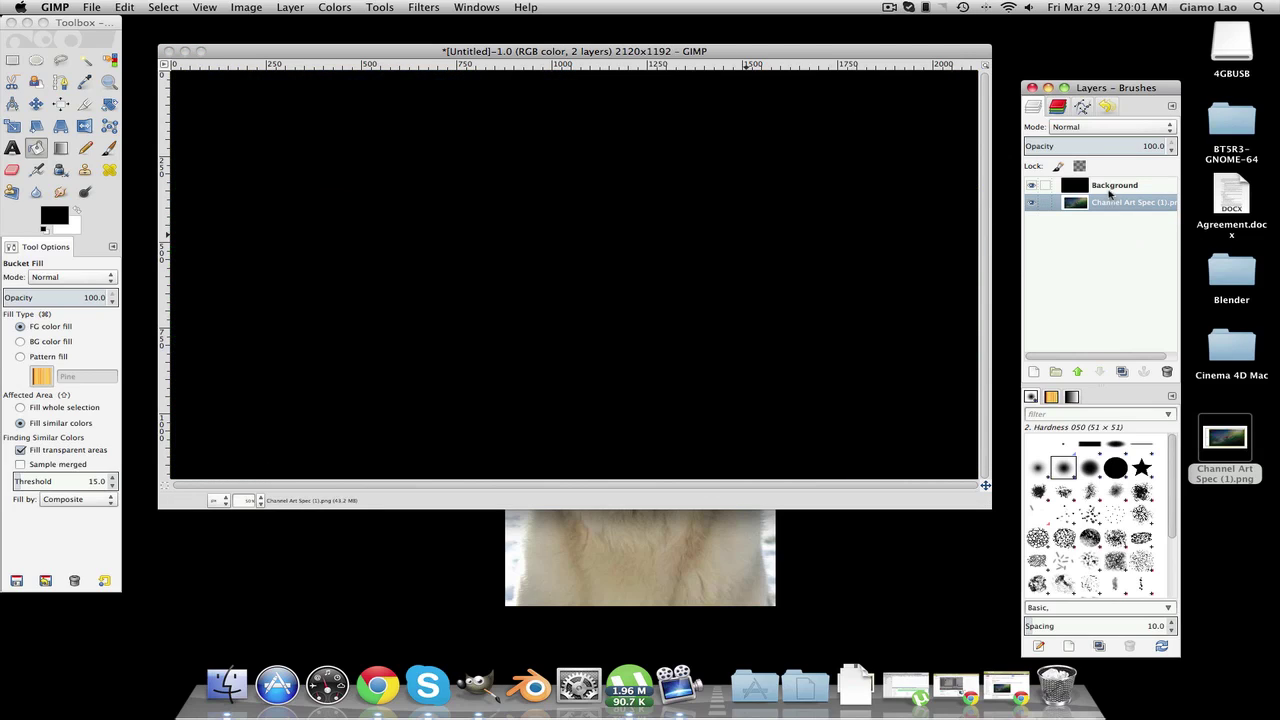
{"action": "left_click_drag", "start_coordinate": [1103, 206], "coordinate": [1103, 186]}
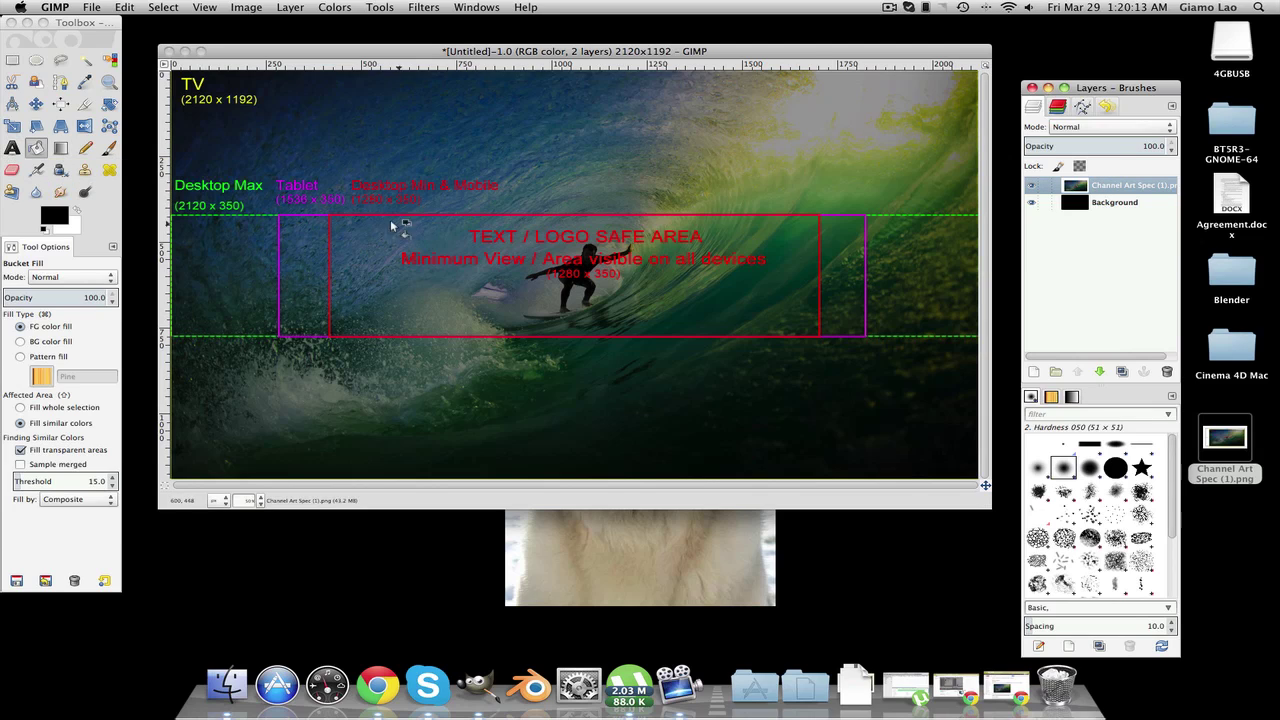
Outline the template's text/logo safe area, tablet, desktop max and full TV areas one after another with rectangular selections.
{"action": "left_click", "coordinate": [11, 60]}
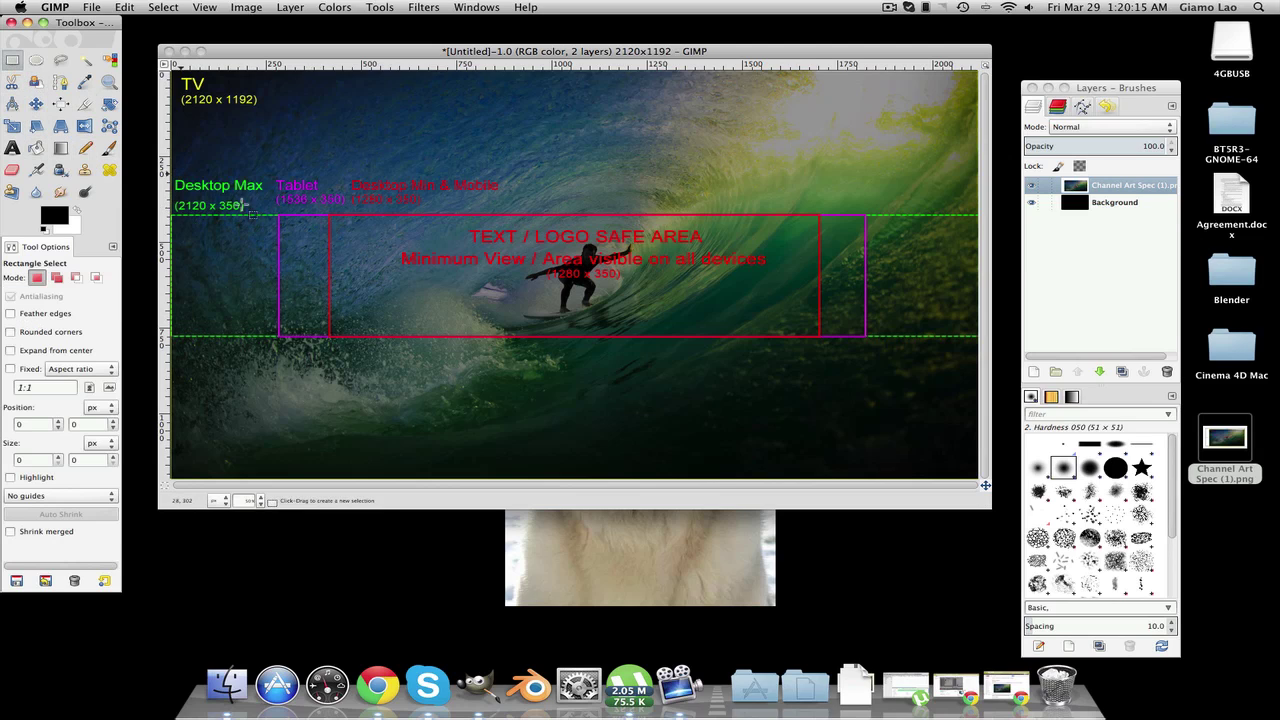
{"action": "left_click_drag", "start_coordinate": [329, 214], "coordinate": [828, 338]}
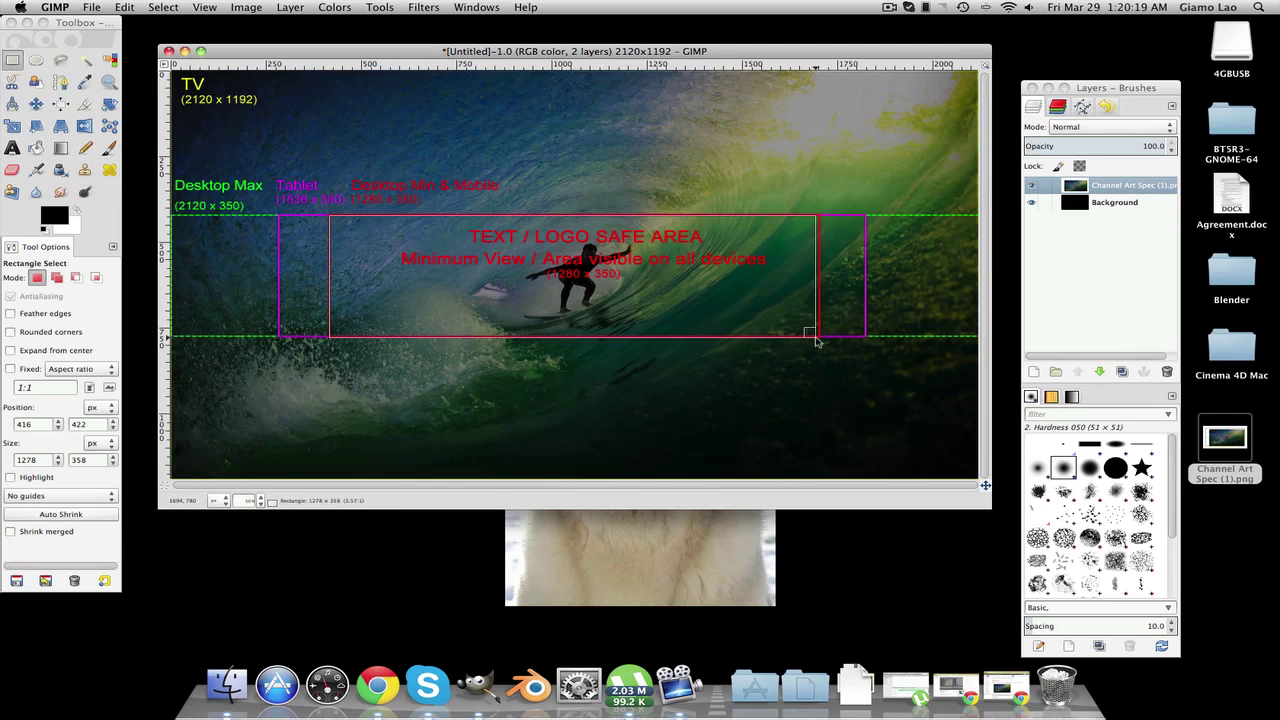
{"action": "left_click_drag", "start_coordinate": [818, 340], "coordinate": [818, 340]}
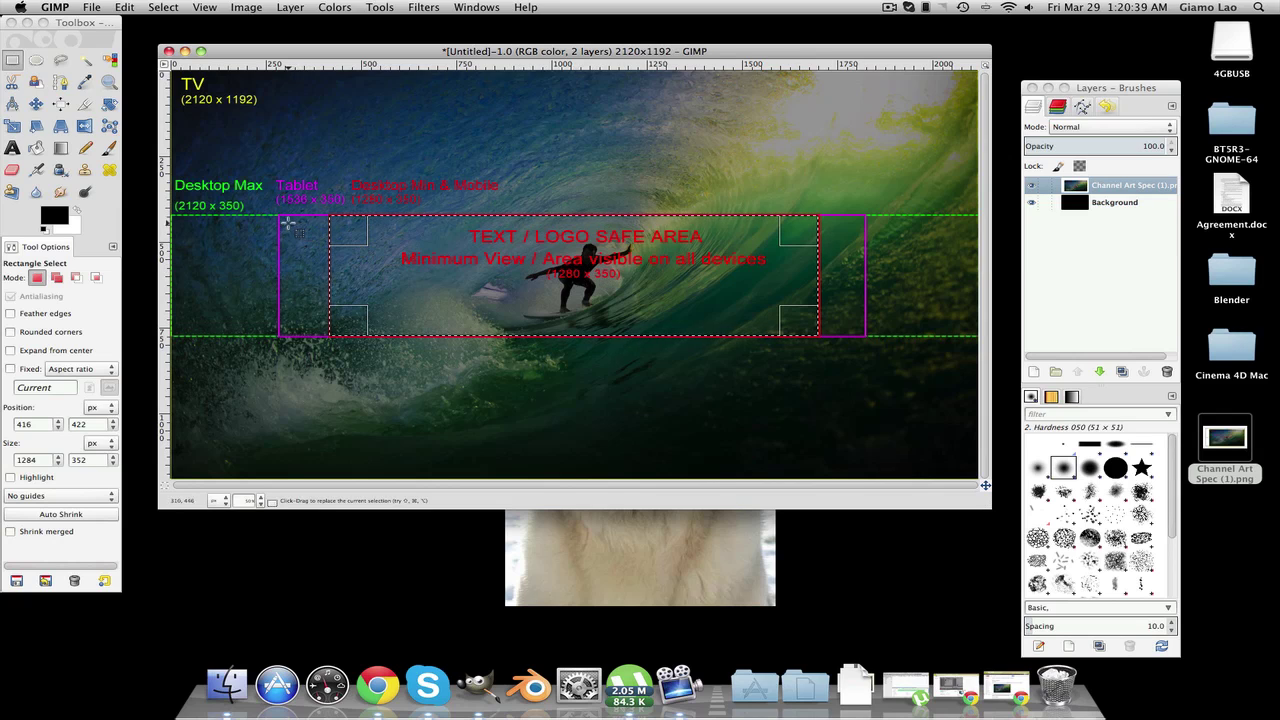
{"action": "left_click_drag", "start_coordinate": [280, 217], "coordinate": [870, 340]}
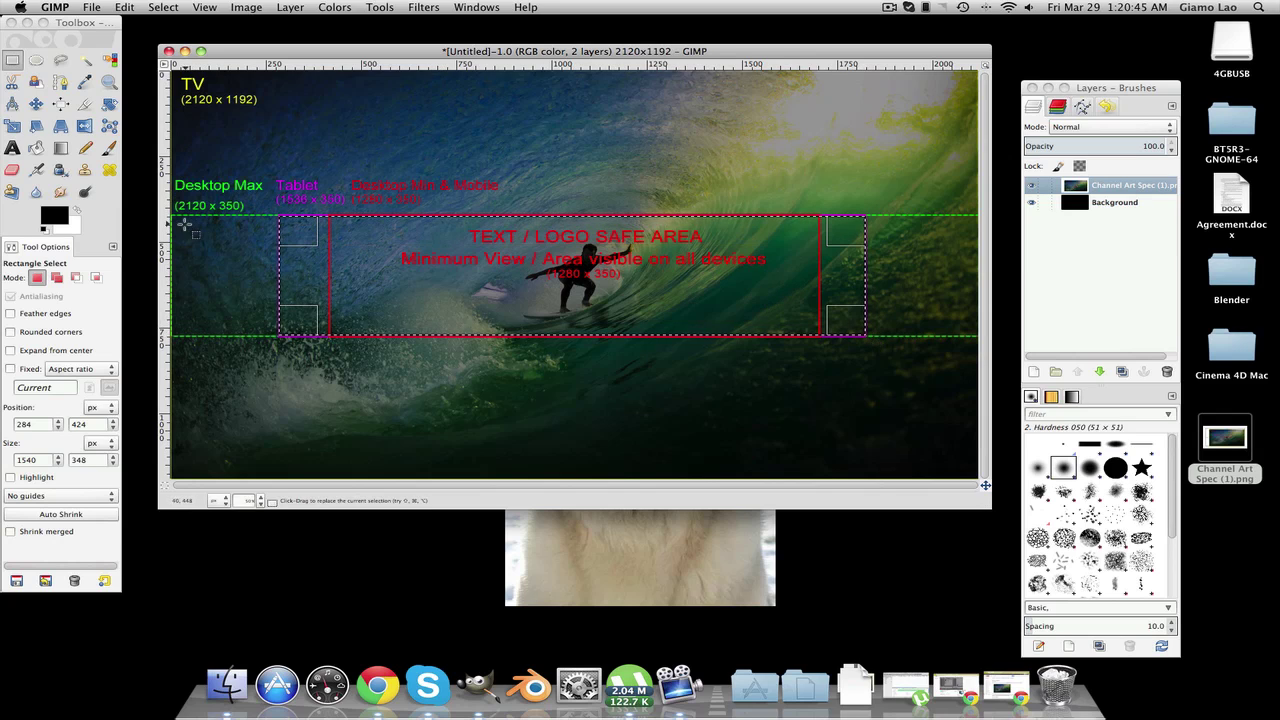
{"action": "left_click_drag", "start_coordinate": [174, 215], "coordinate": [976, 336]}
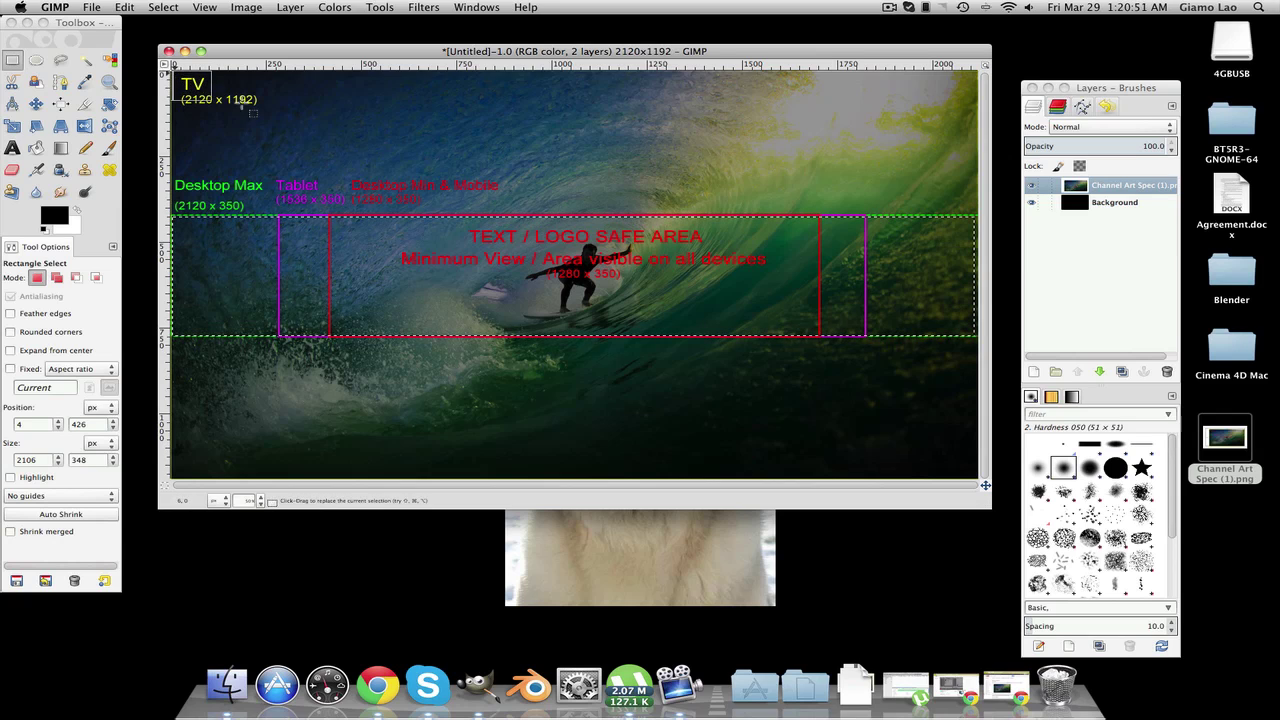
{"action": "left_click_drag", "start_coordinate": [174, 72], "coordinate": [993, 500]}
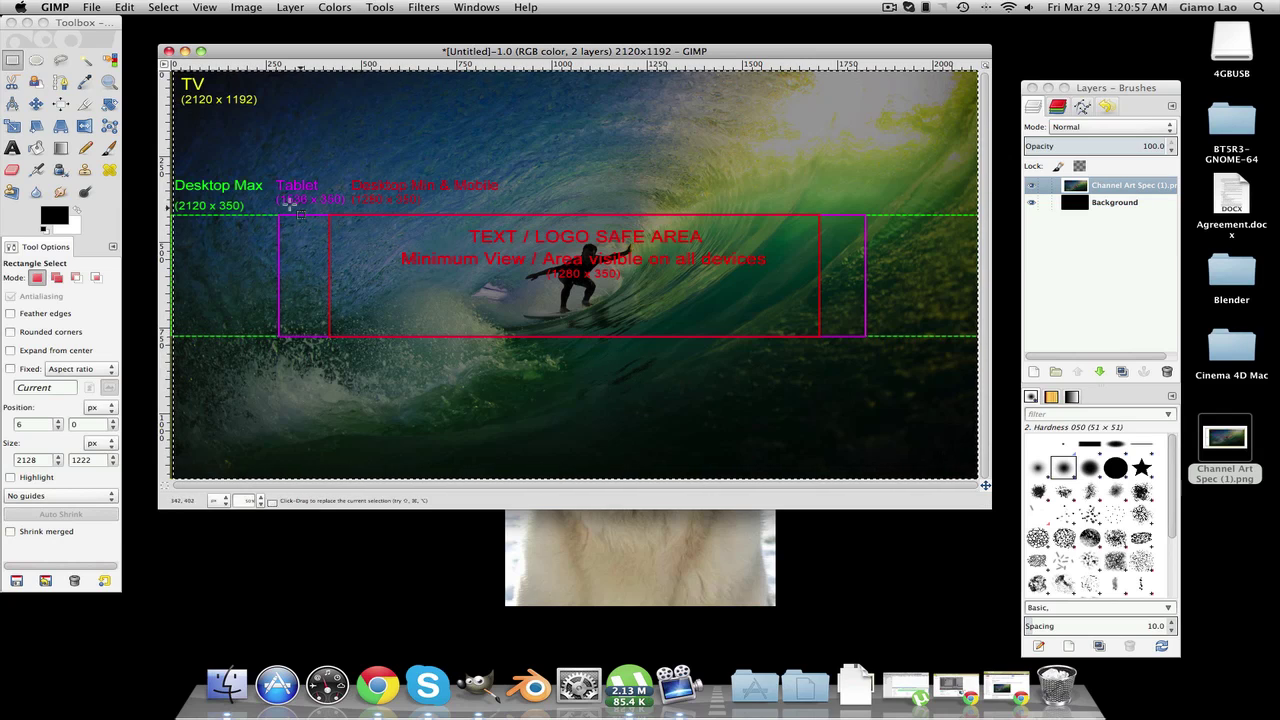
Draw a text box about 1244 x 310 px inside the text/logo safe area.
{"action": "left_click", "coordinate": [13, 148]}
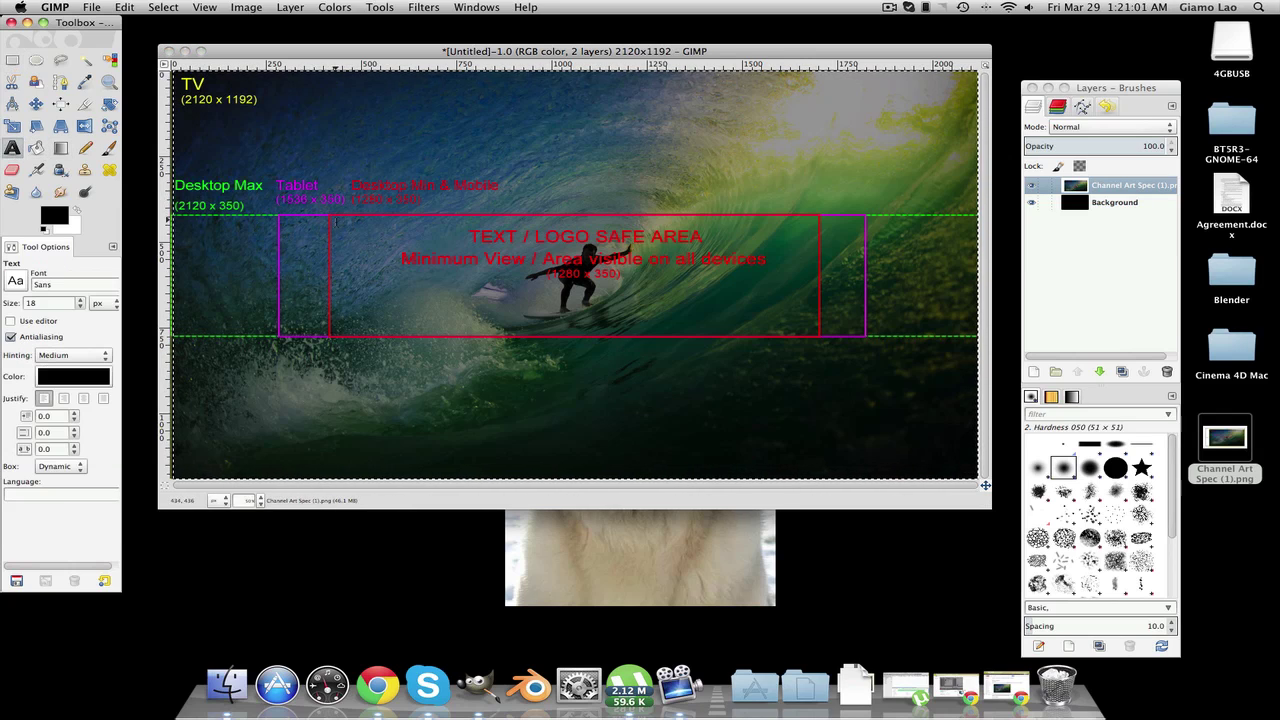
{"action": "left_click_drag", "start_coordinate": [336, 221], "coordinate": [814, 331]}
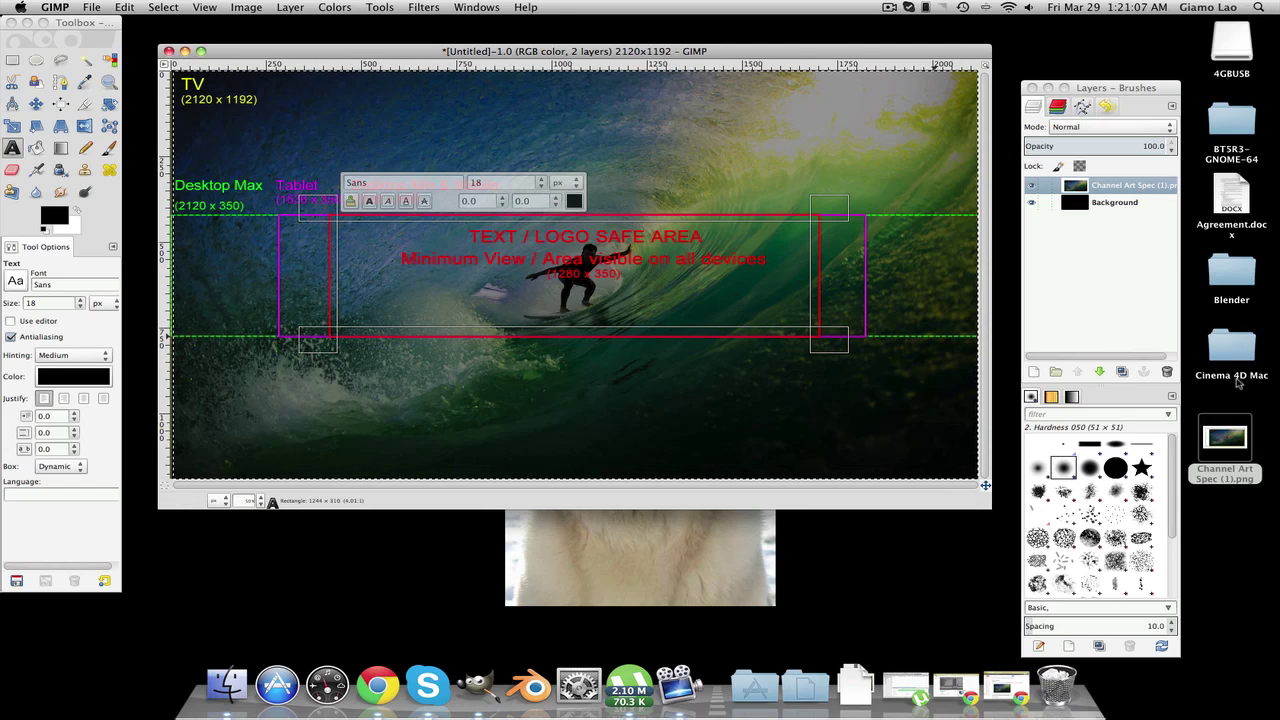
Open channelart.png from the Channel Art folder on the 4GBUSB drive in Preview and close the folder window.
{"action": "left_click", "coordinate": [1232, 327]}
{"action": "left_click", "coordinate": [1228, 57]}
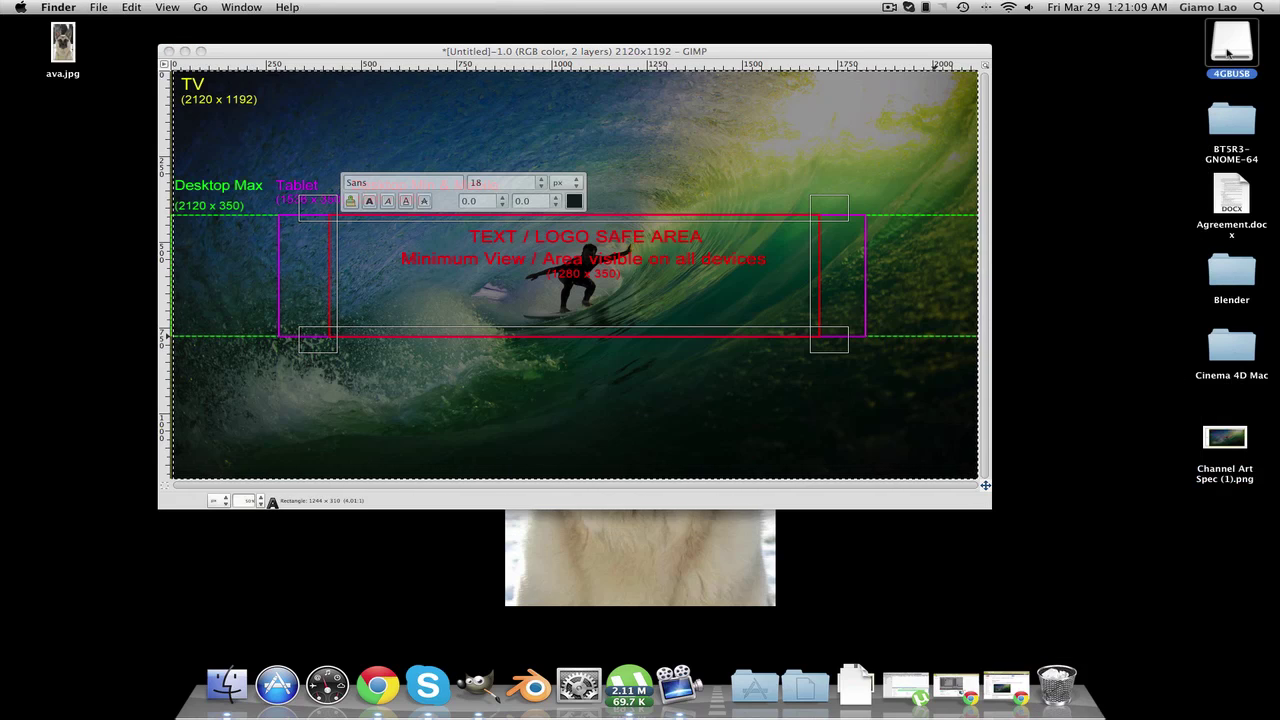
{"action": "double_click", "coordinate": [1215, 62]}
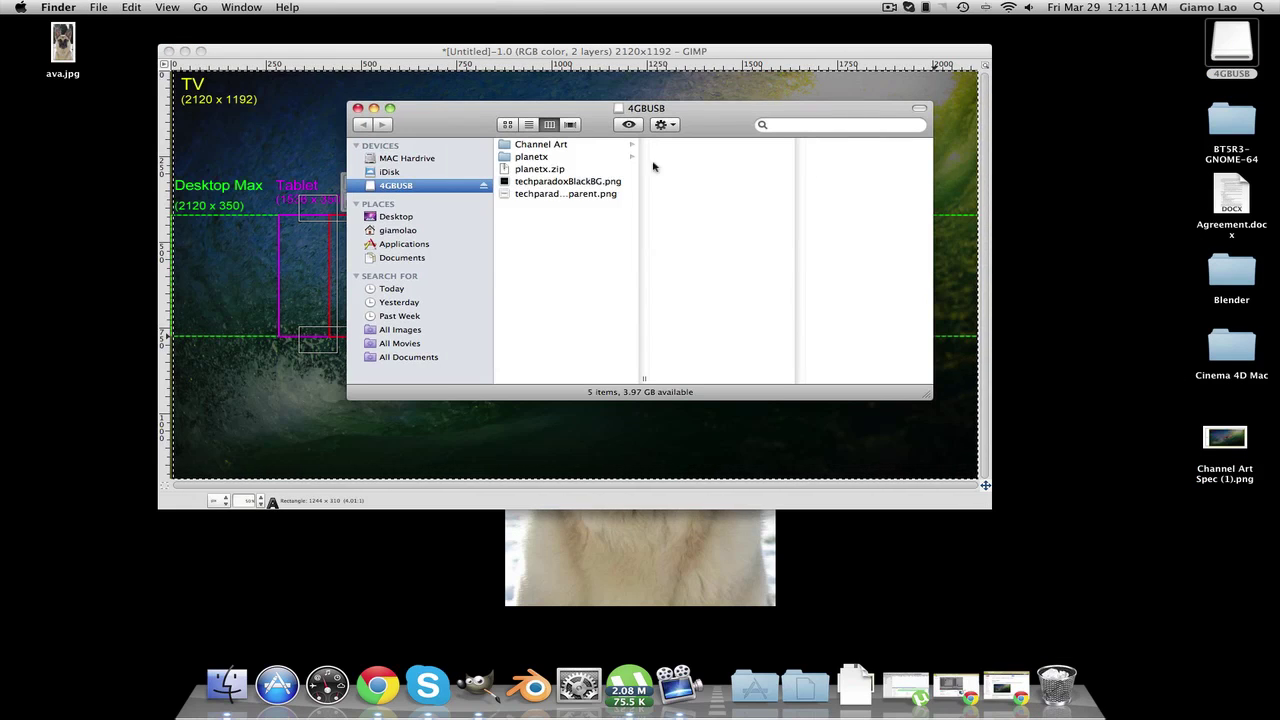
{"action": "left_click", "coordinate": [547, 146]}
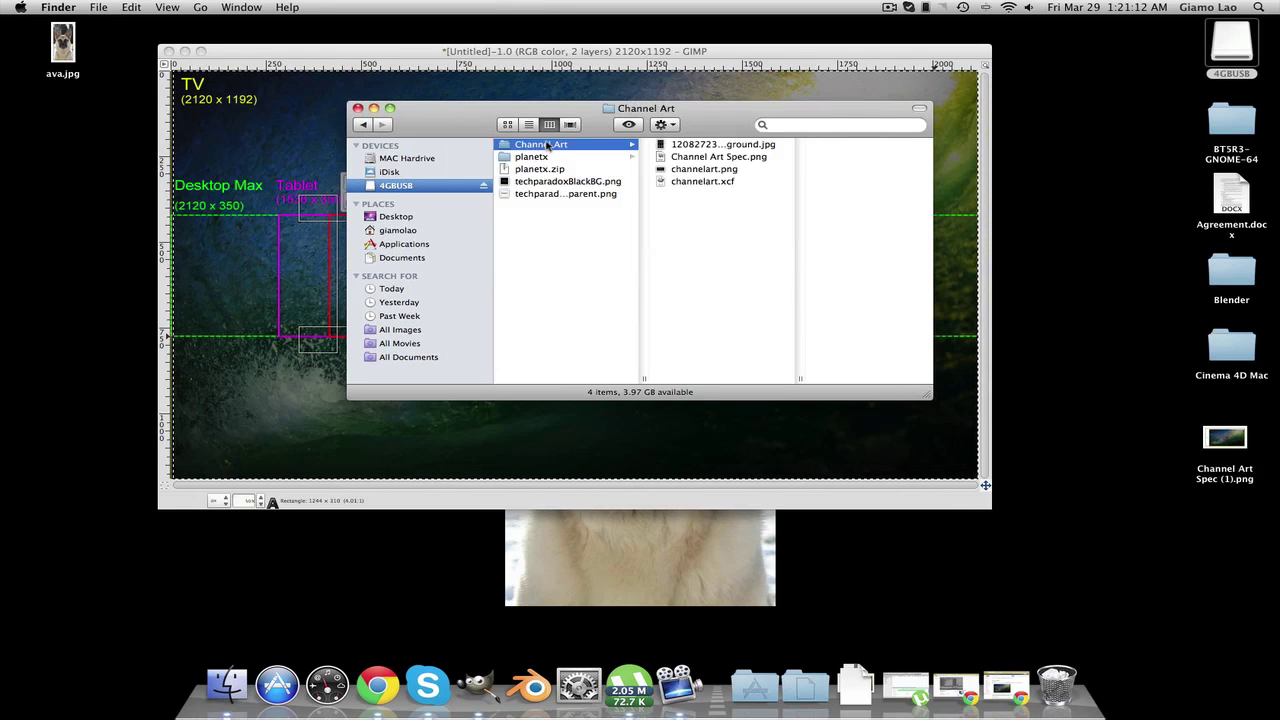
{"action": "double_click", "coordinate": [720, 170]}
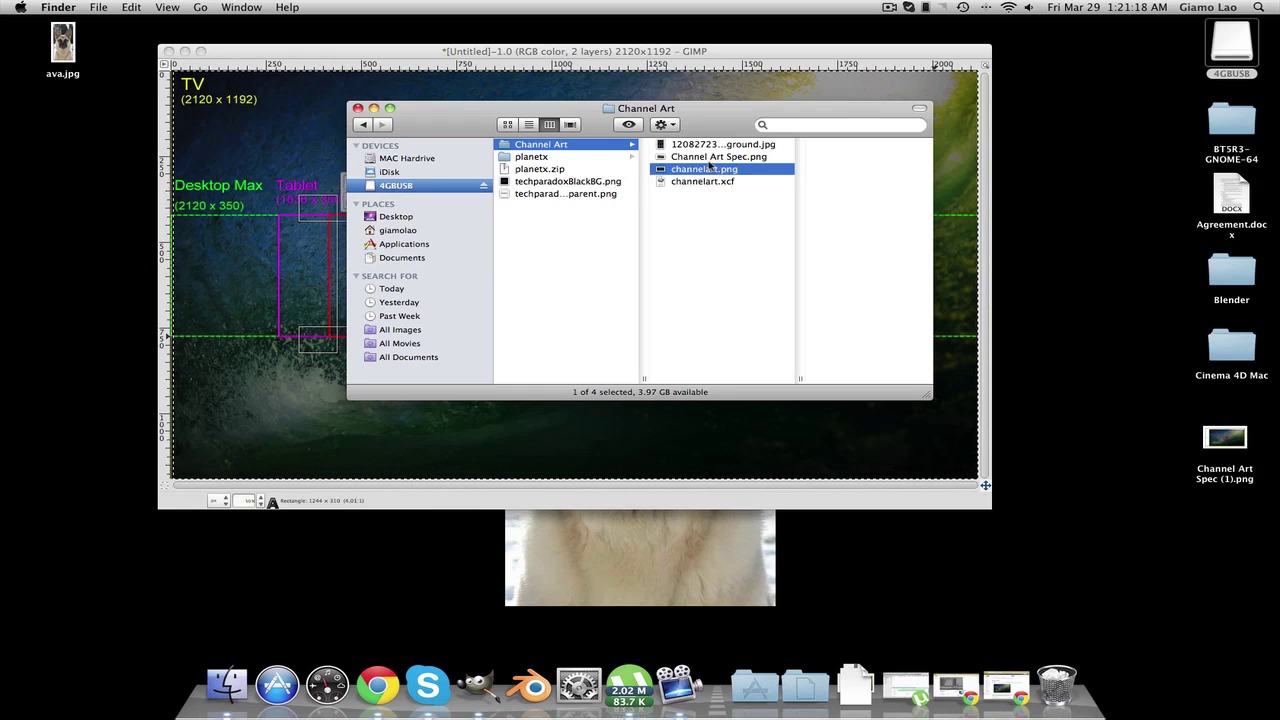
{"action": "left_click", "coordinate": [357, 108]}
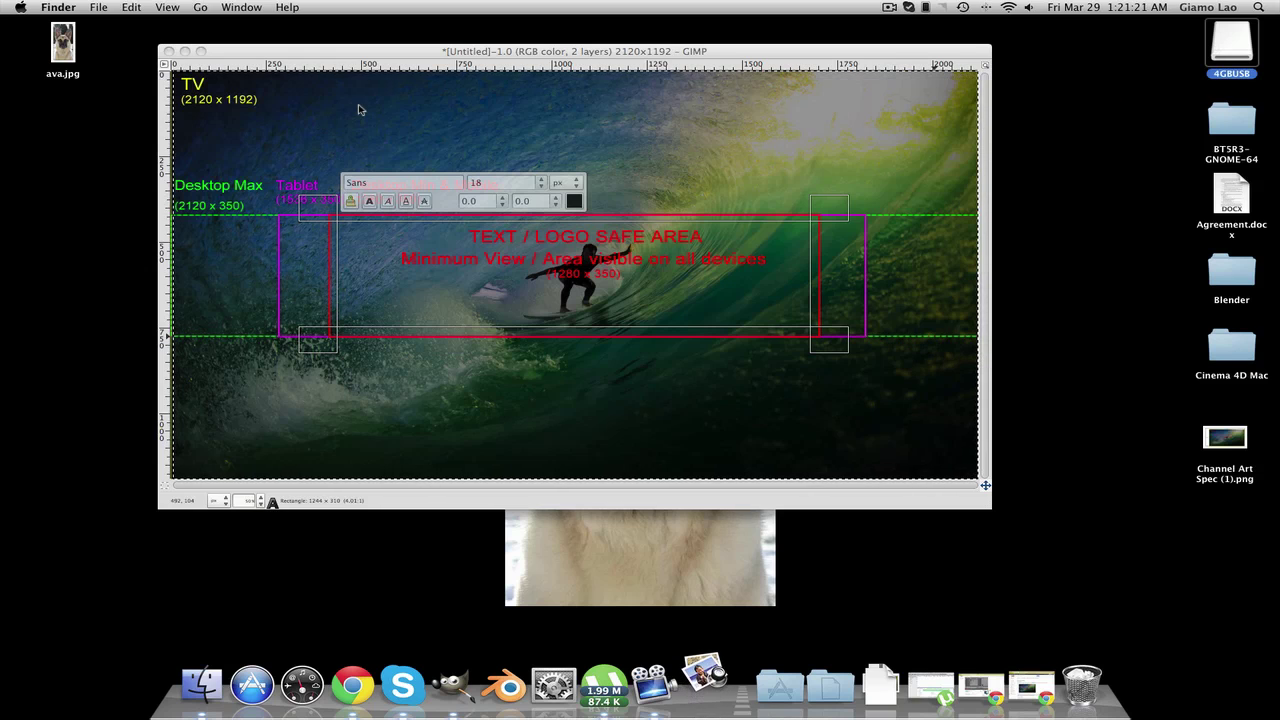
{"action": "left_click", "coordinate": [420, 82]}
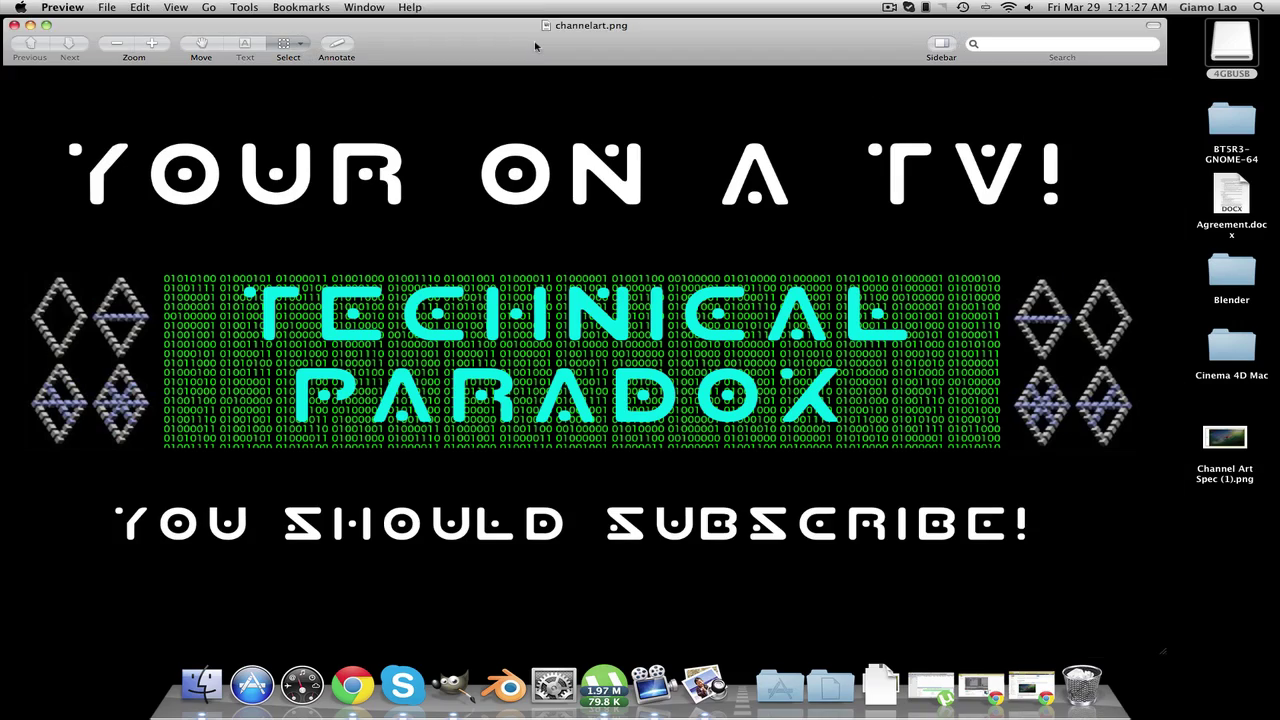
Examine the finished channel art by marking its minimum, tablet, desktop and TV areas with selections, and close the image.
{"action": "left_click_drag", "start_coordinate": [585, 42], "coordinate": [596, 55]}
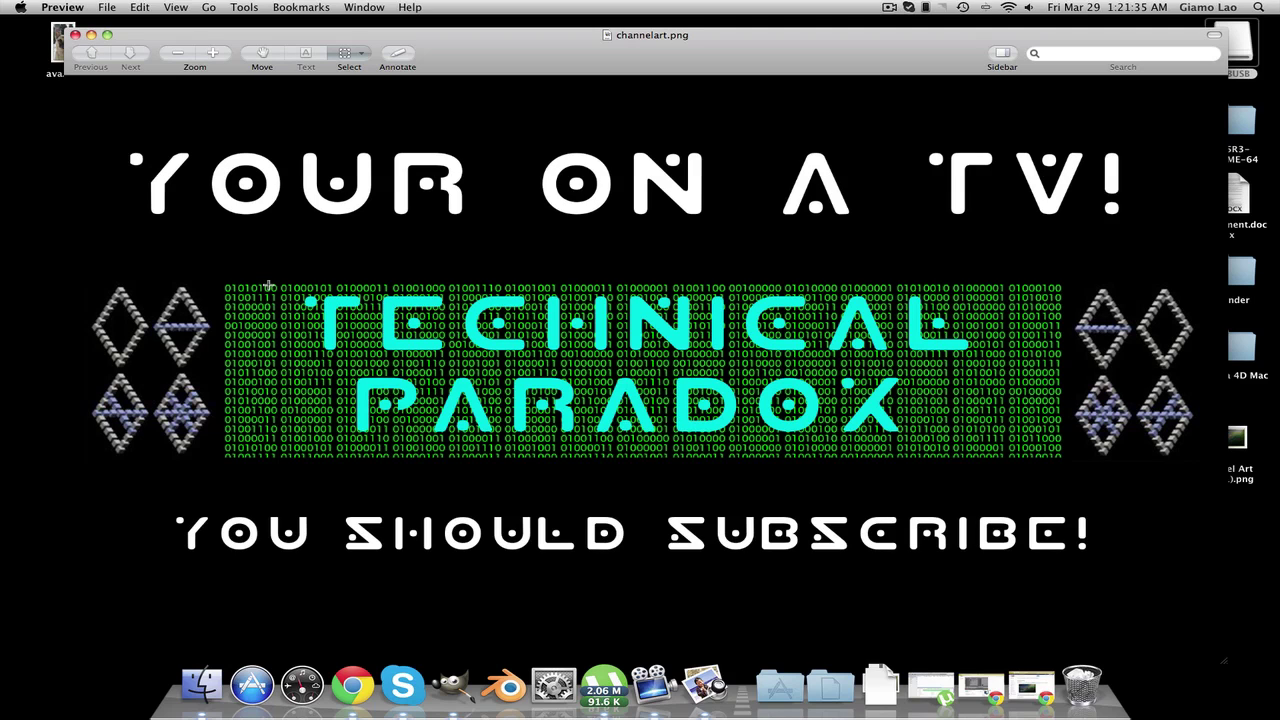
{"action": "left_click_drag", "start_coordinate": [268, 286], "coordinate": [999, 461]}
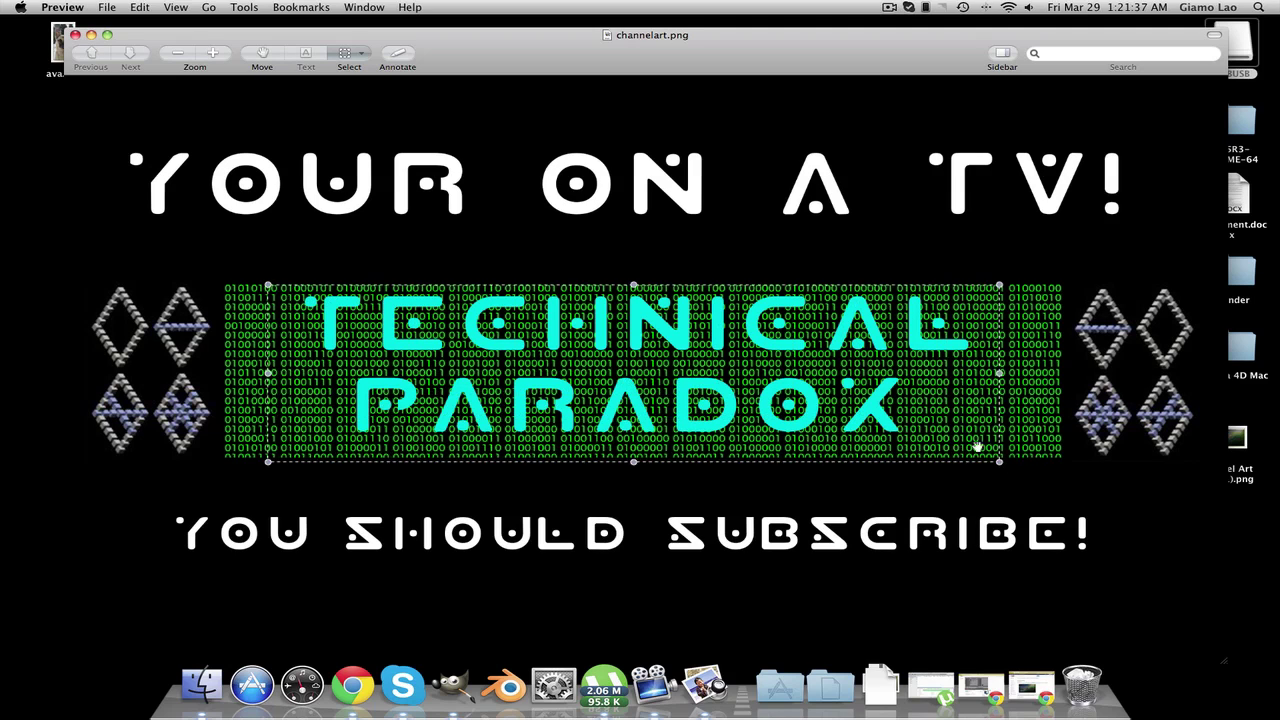
{"action": "left_click", "coordinate": [217, 284]}
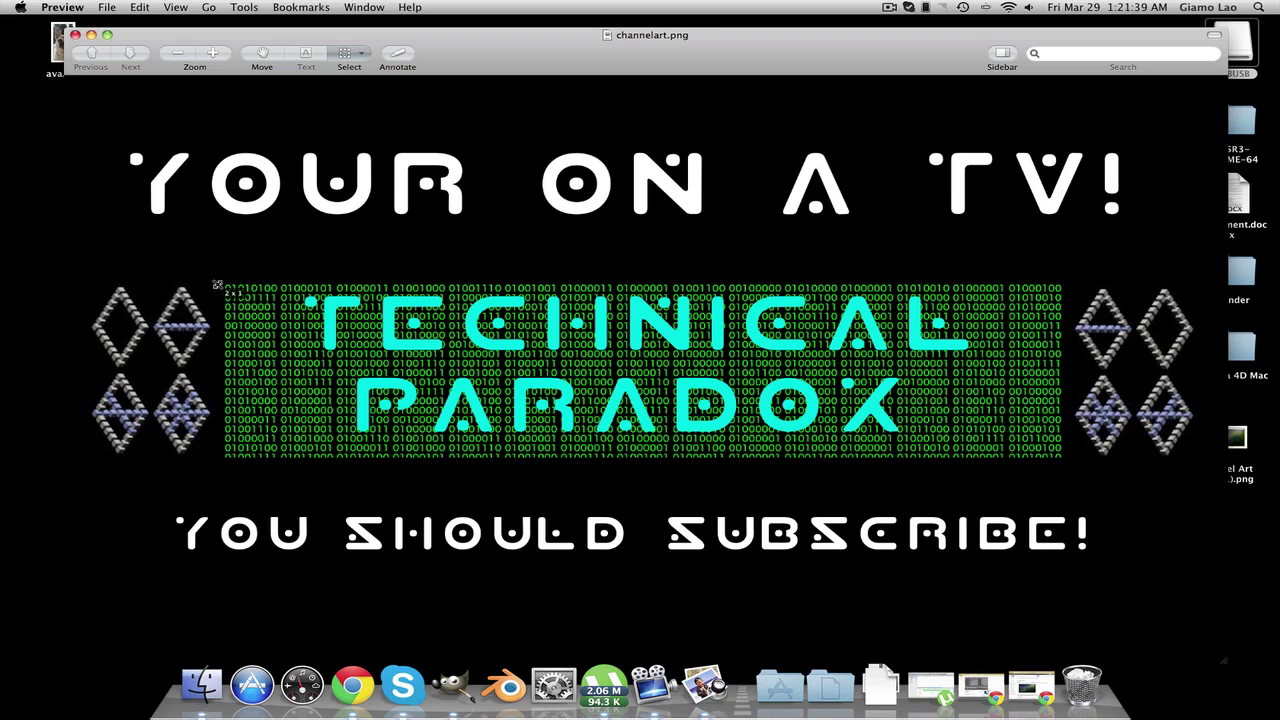
{"action": "left_click_drag", "start_coordinate": [217, 284], "coordinate": [1063, 458]}
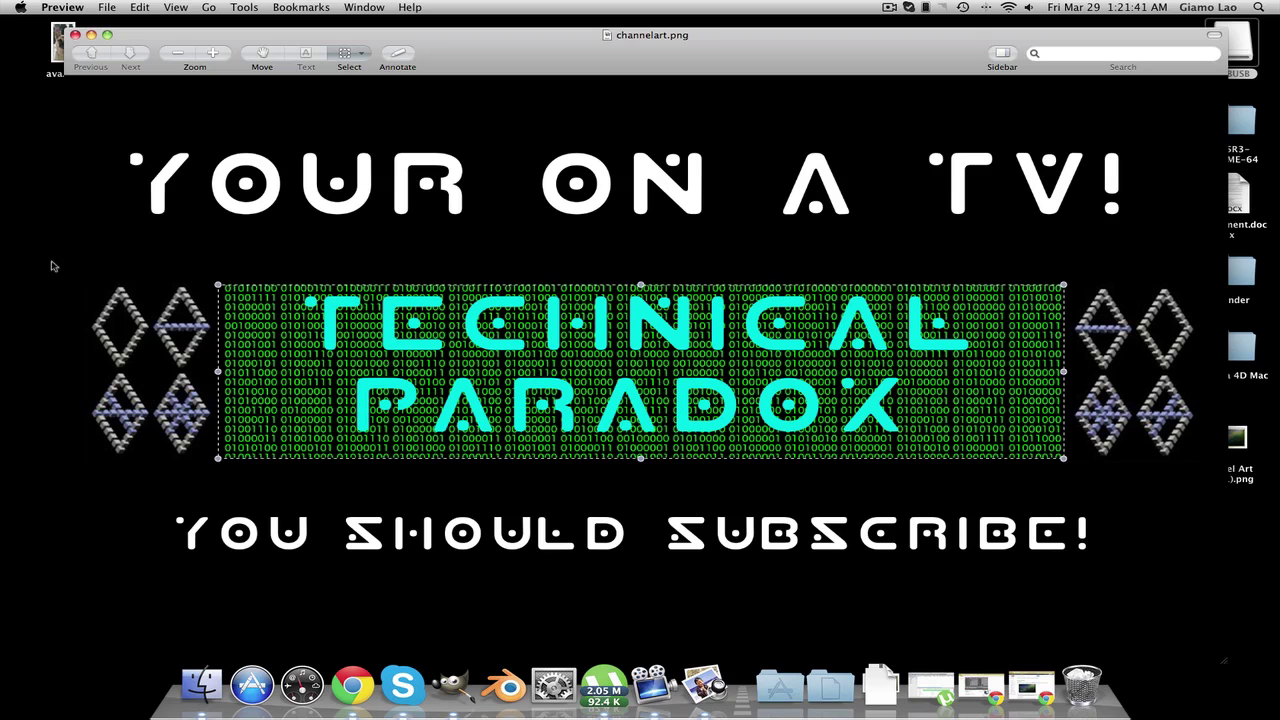
{"action": "left_click_drag", "start_coordinate": [79, 269], "coordinate": [1205, 483]}
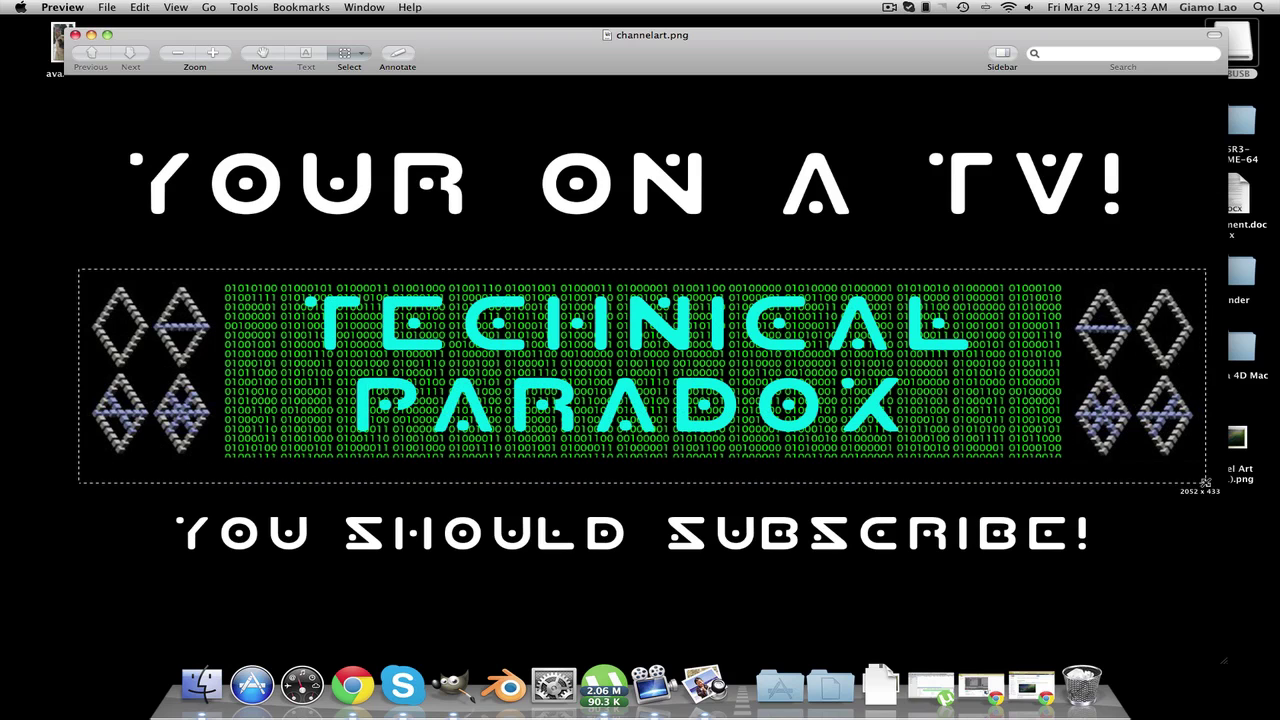
{"action": "left_click_drag", "start_coordinate": [65, 78], "coordinate": [1222, 661]}
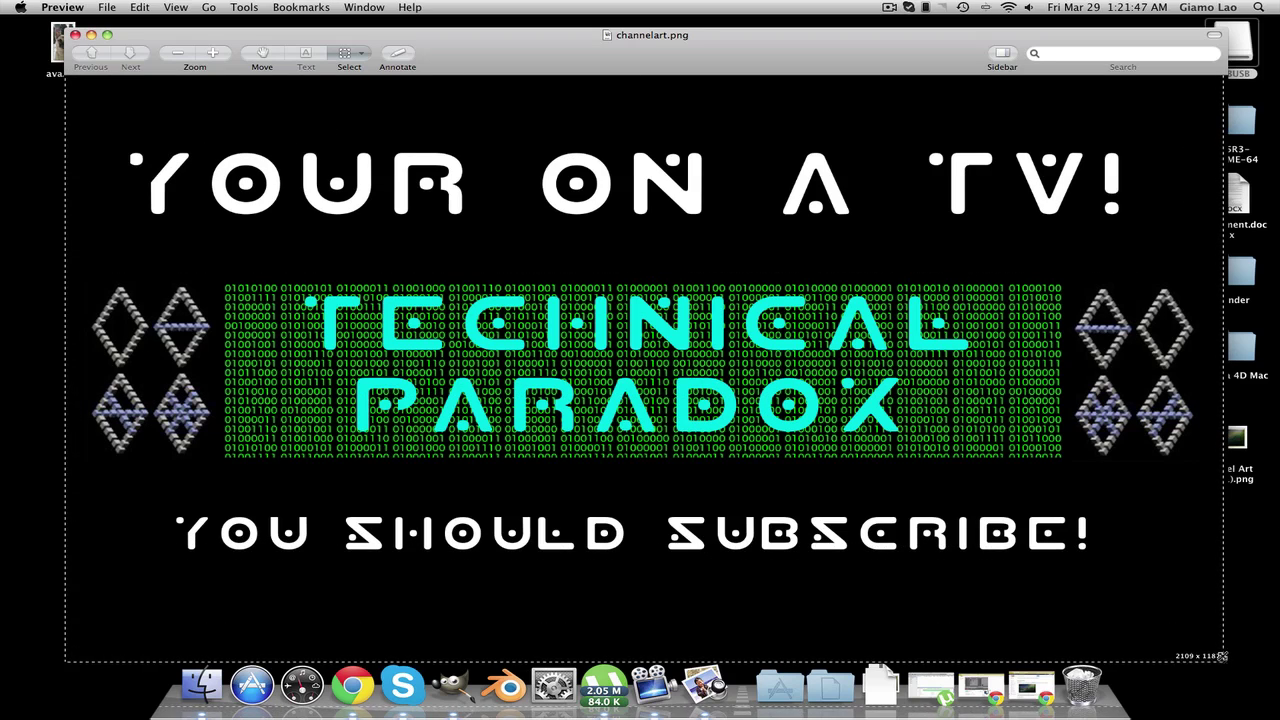
{"action": "left_click", "coordinate": [75, 35]}
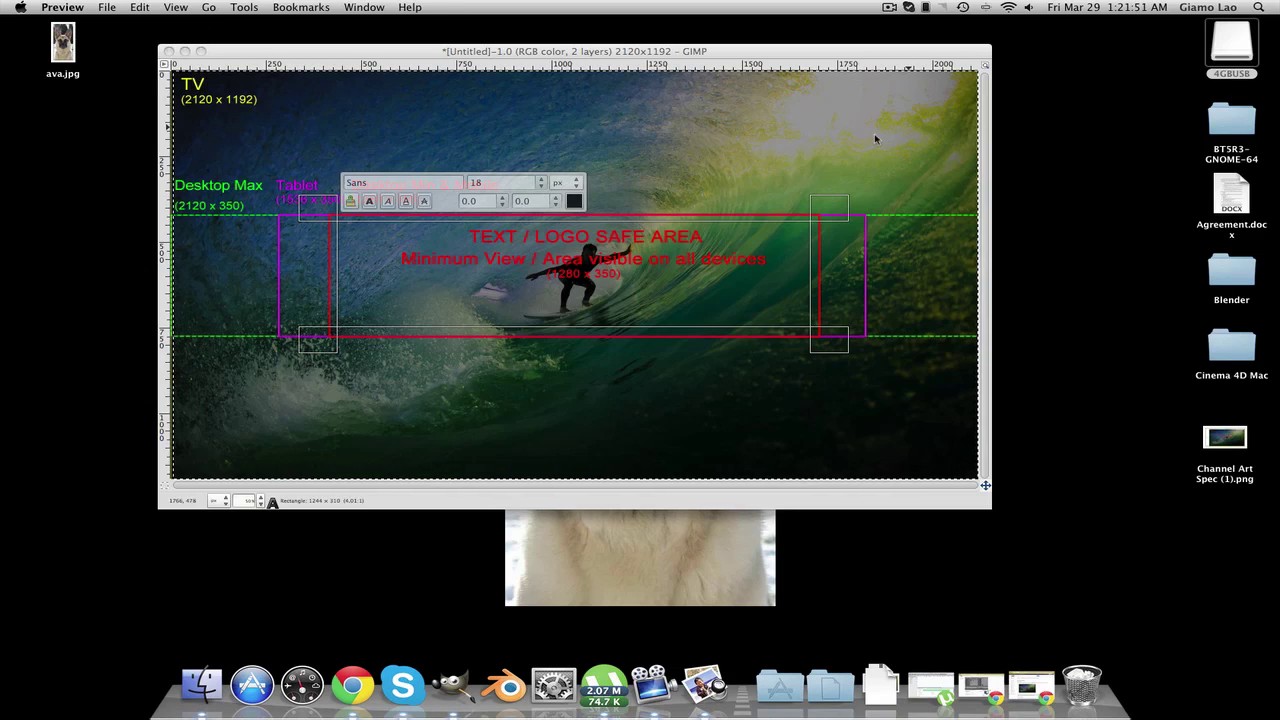
Open channelart.xcf from the Channel Art folder on the 4GBUSB drive in GIMP.
{"action": "double_click", "coordinate": [1210, 70]}
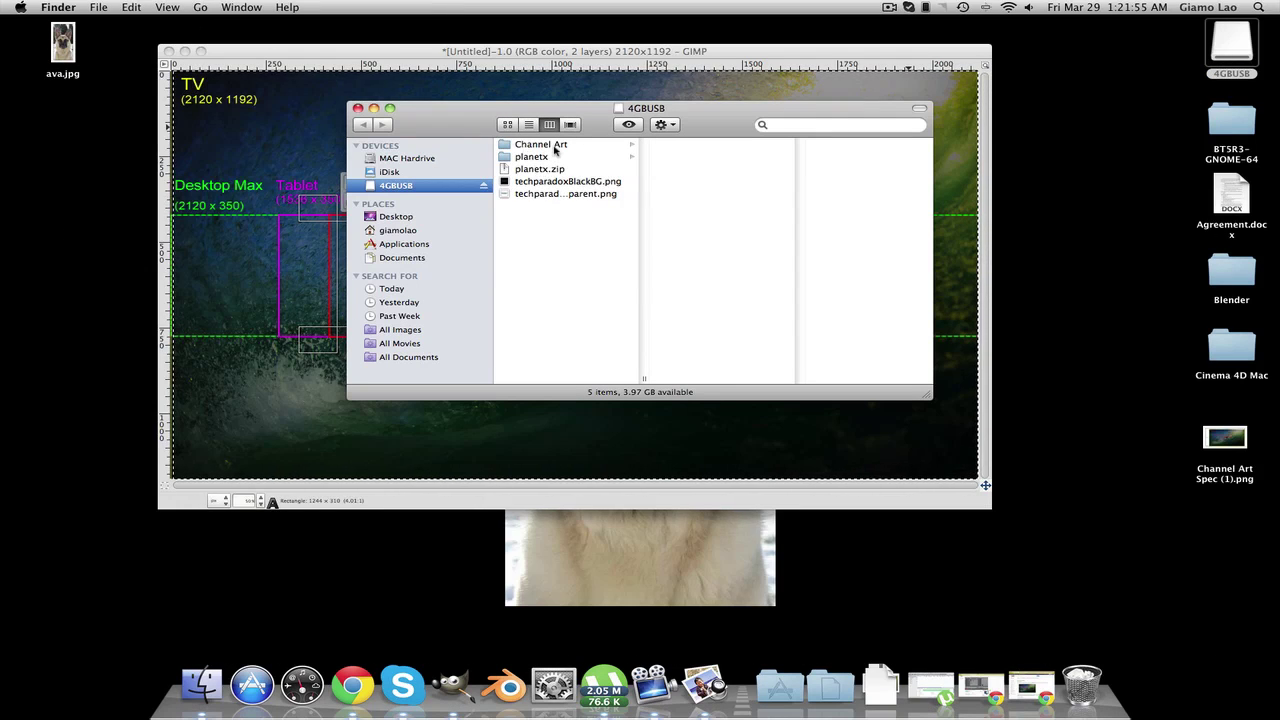
{"action": "left_click", "coordinate": [555, 148]}
{"action": "left_click", "coordinate": [700, 184]}
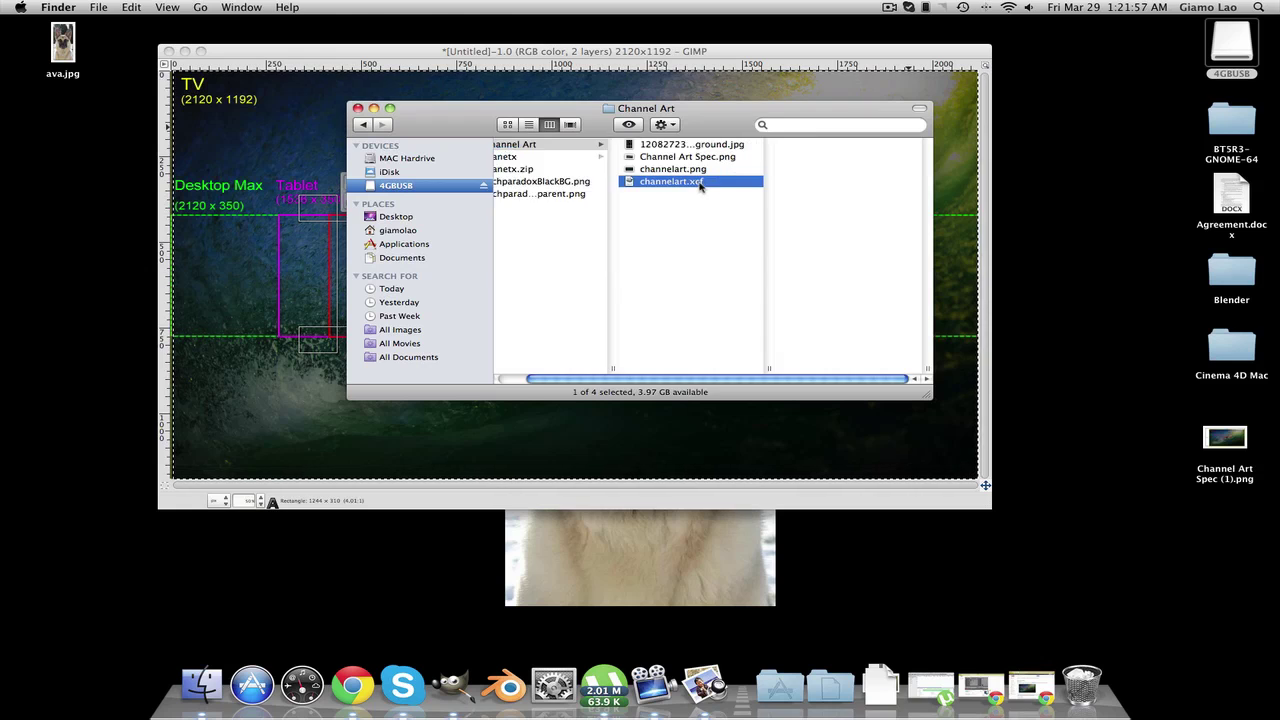
{"action": "double_click", "coordinate": [700, 184]}
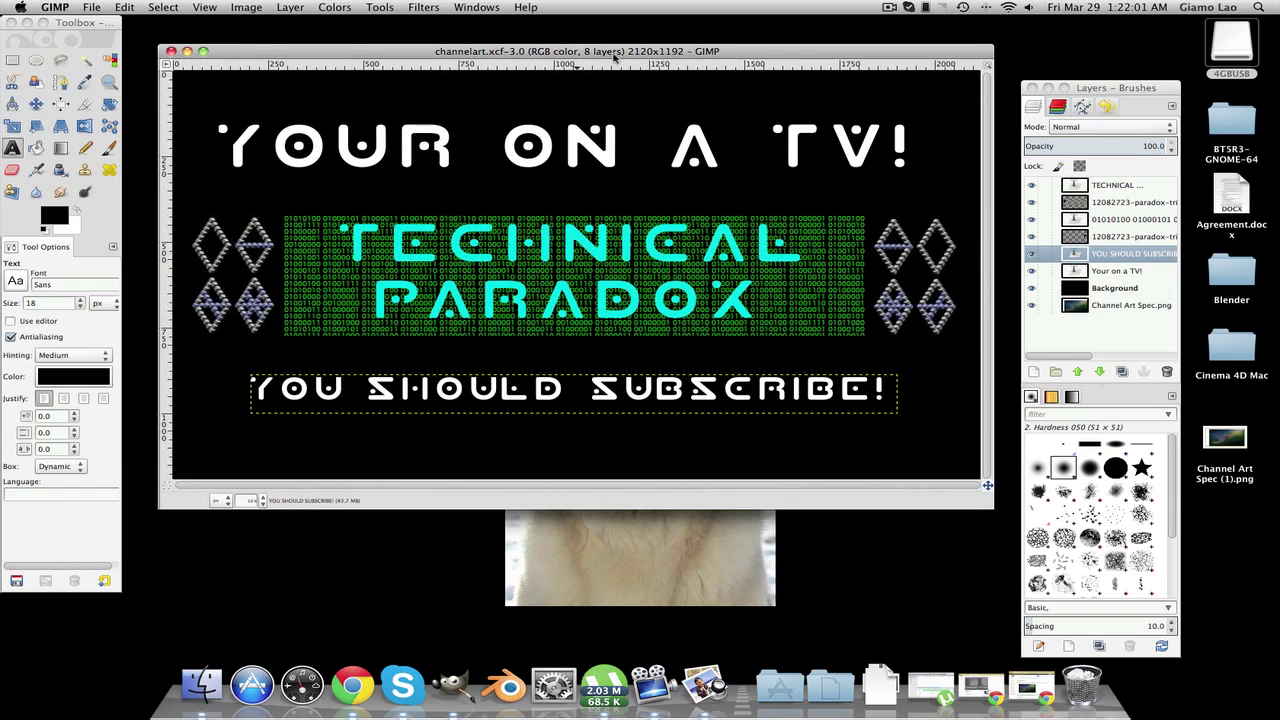
Examine how the finished art is layered, going from Channel Art Spec.png and Background up through the text and diamond image layers.
{"action": "left_click", "coordinate": [1147, 331]}
{"action": "left_click", "coordinate": [1134, 313]}
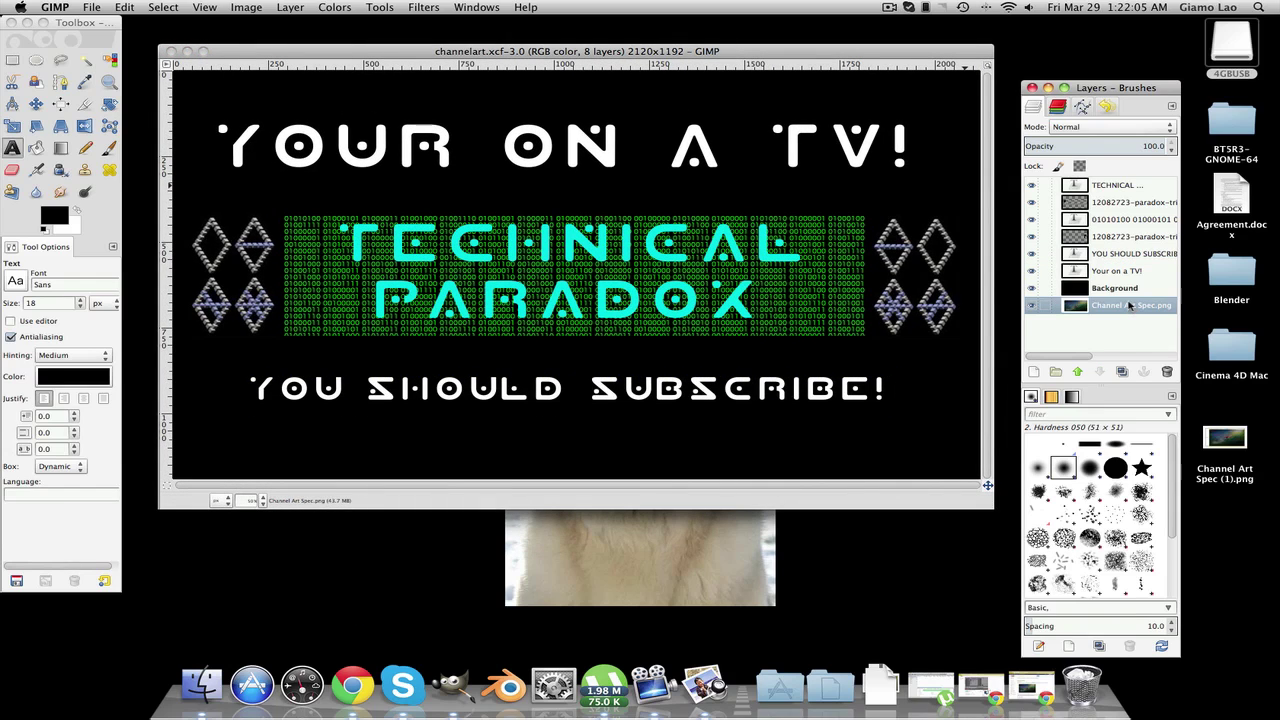
{"action": "left_click", "coordinate": [1130, 288]}
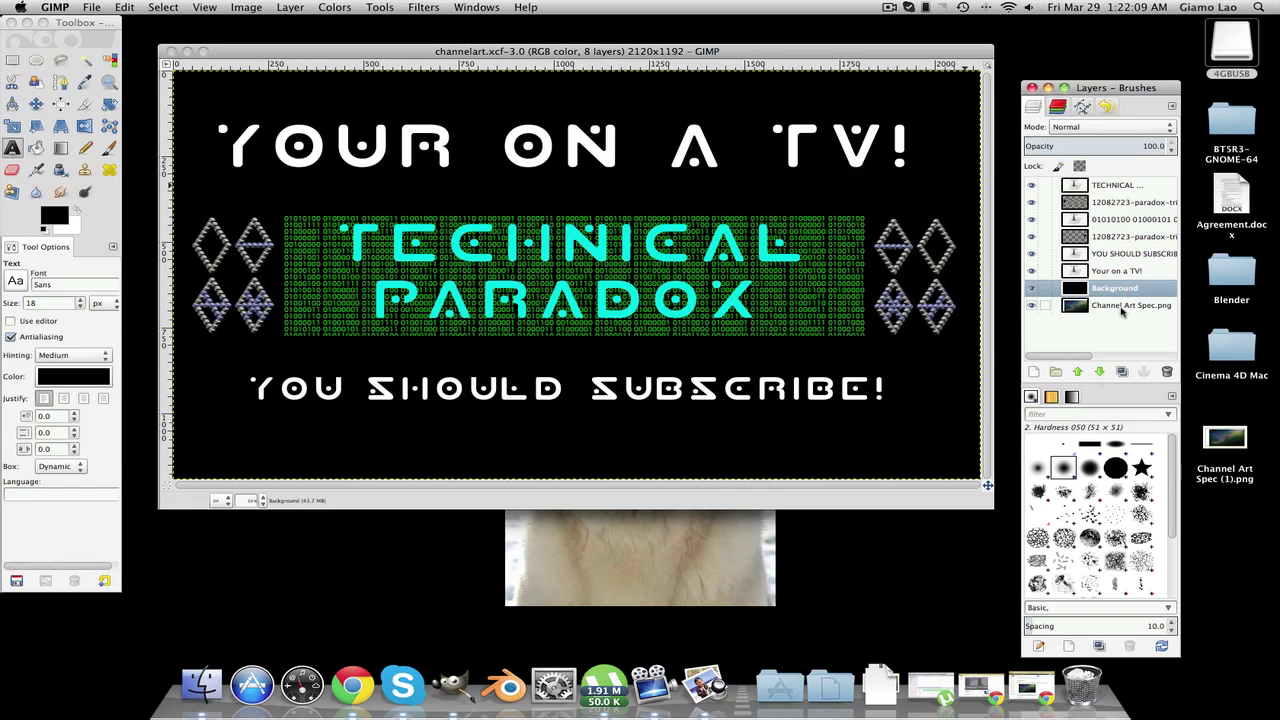
{"action": "left_click", "coordinate": [1123, 311]}
{"action": "left_click", "coordinate": [1115, 290]}
{"action": "left_click", "coordinate": [1116, 273]}
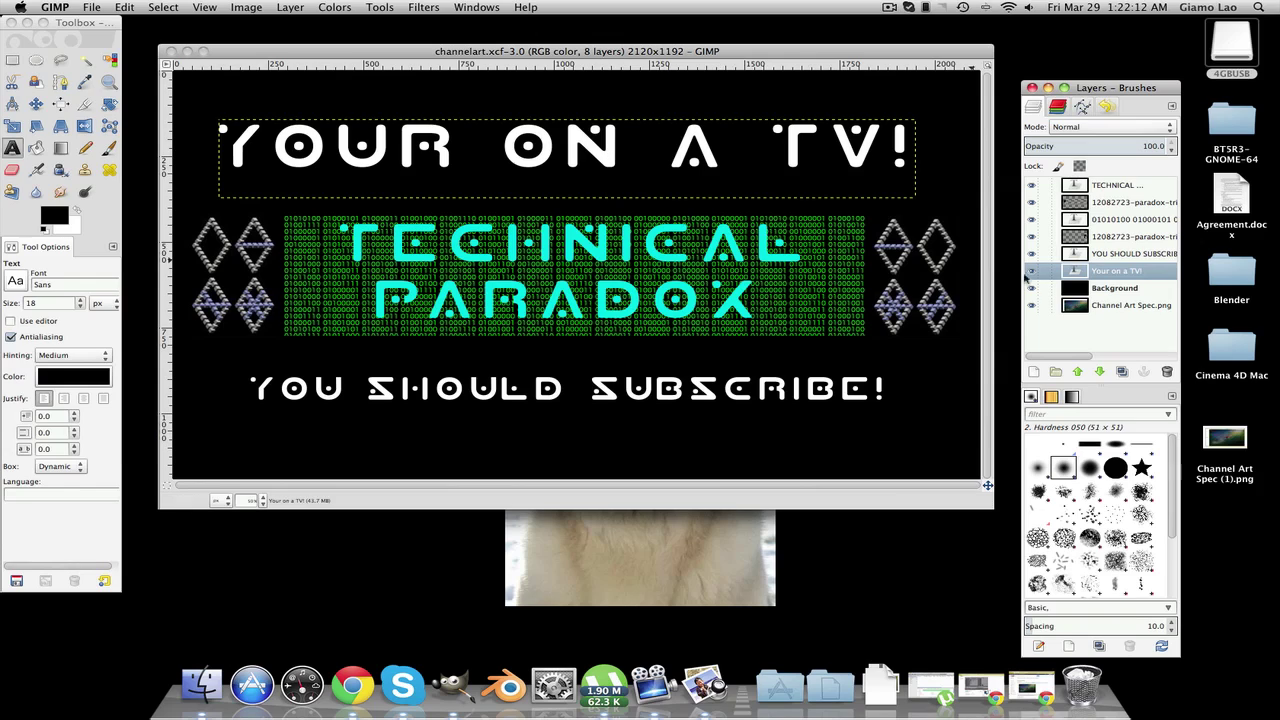
{"action": "left_click", "coordinate": [1156, 257]}
{"action": "left_click", "coordinate": [1149, 238]}
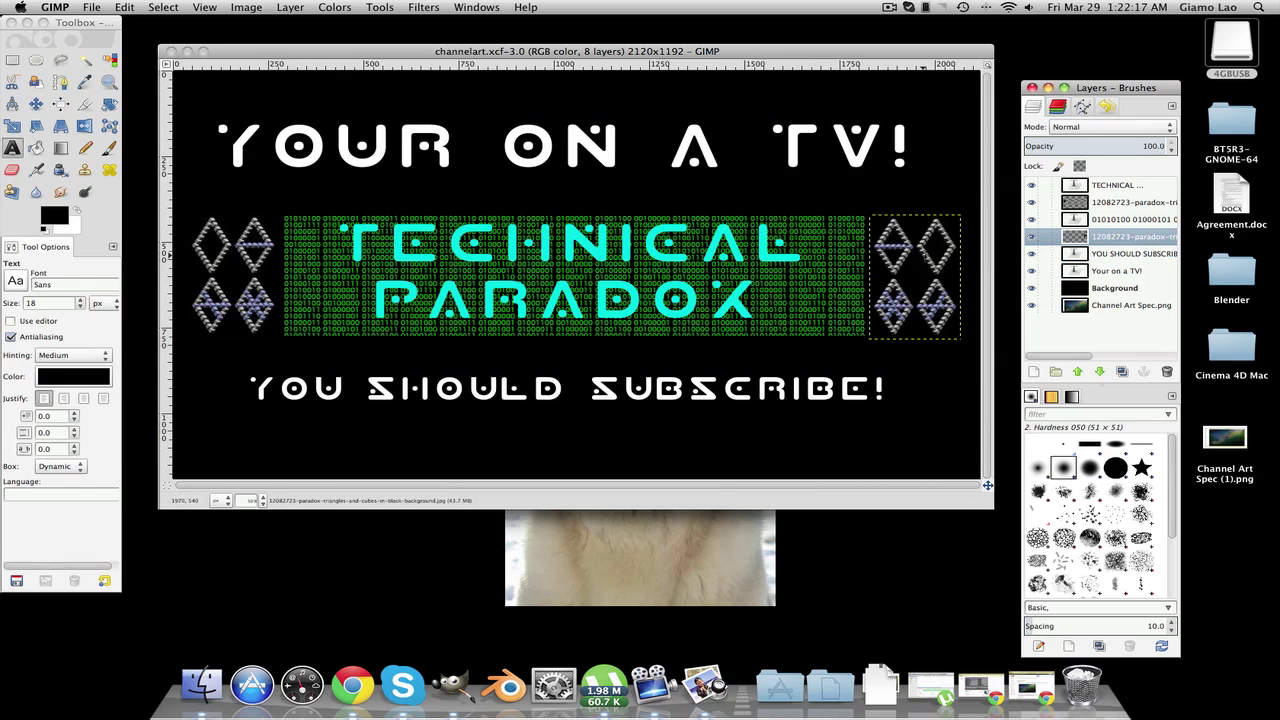
Flip the diamond image layer before the title horizontally, and examine the binary text and TECHNICAL PARADOX title layers.
{"action": "left_click", "coordinate": [1105, 204]}
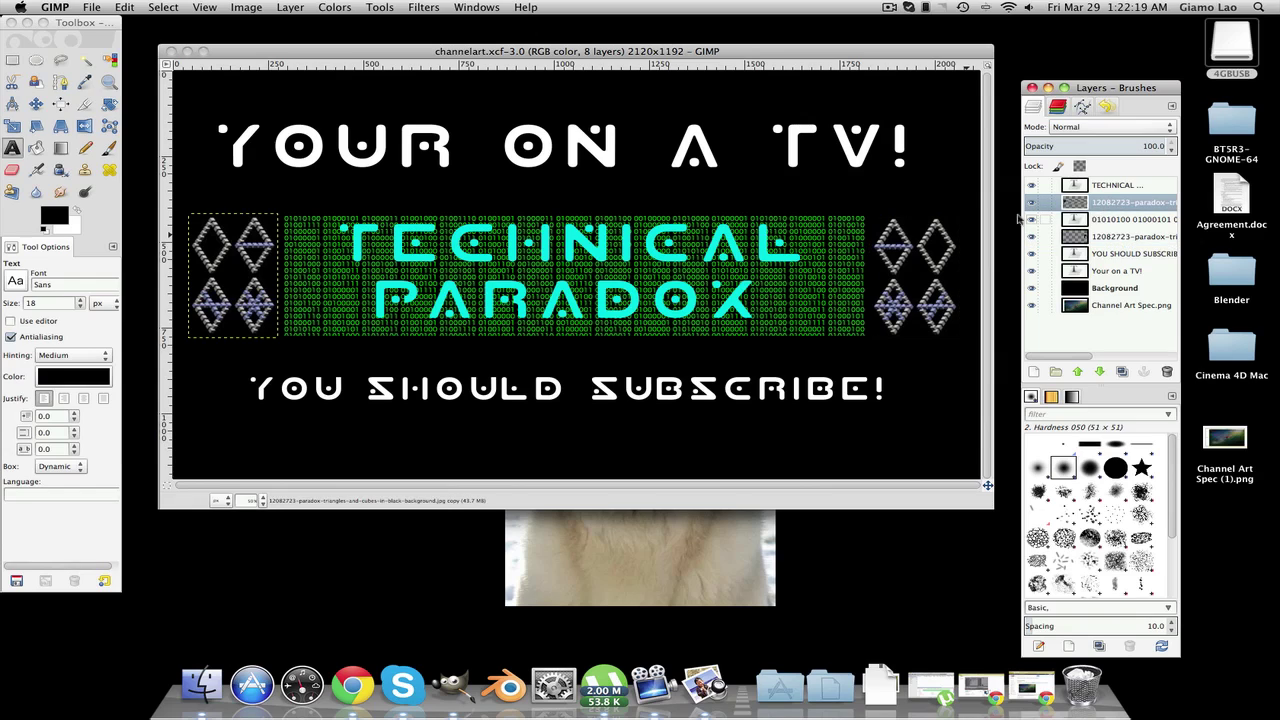
{"action": "left_click", "coordinate": [84, 125]}
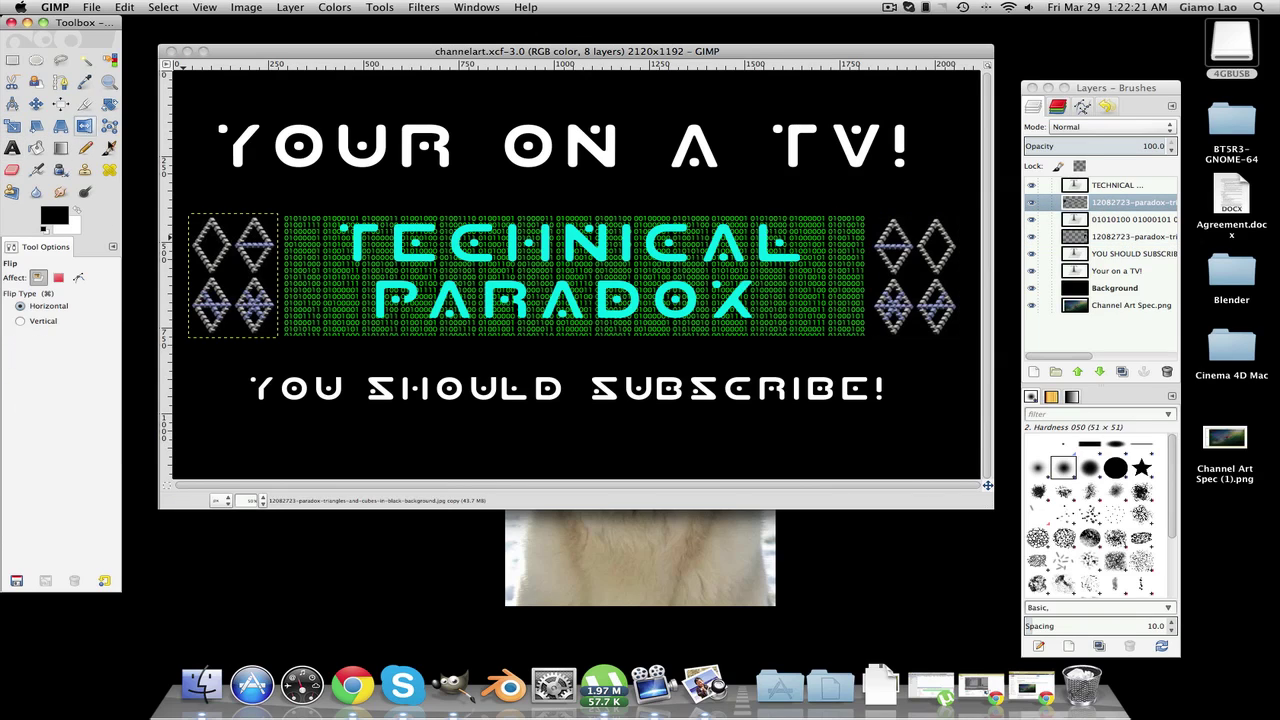
{"action": "left_click", "coordinate": [229, 253]}
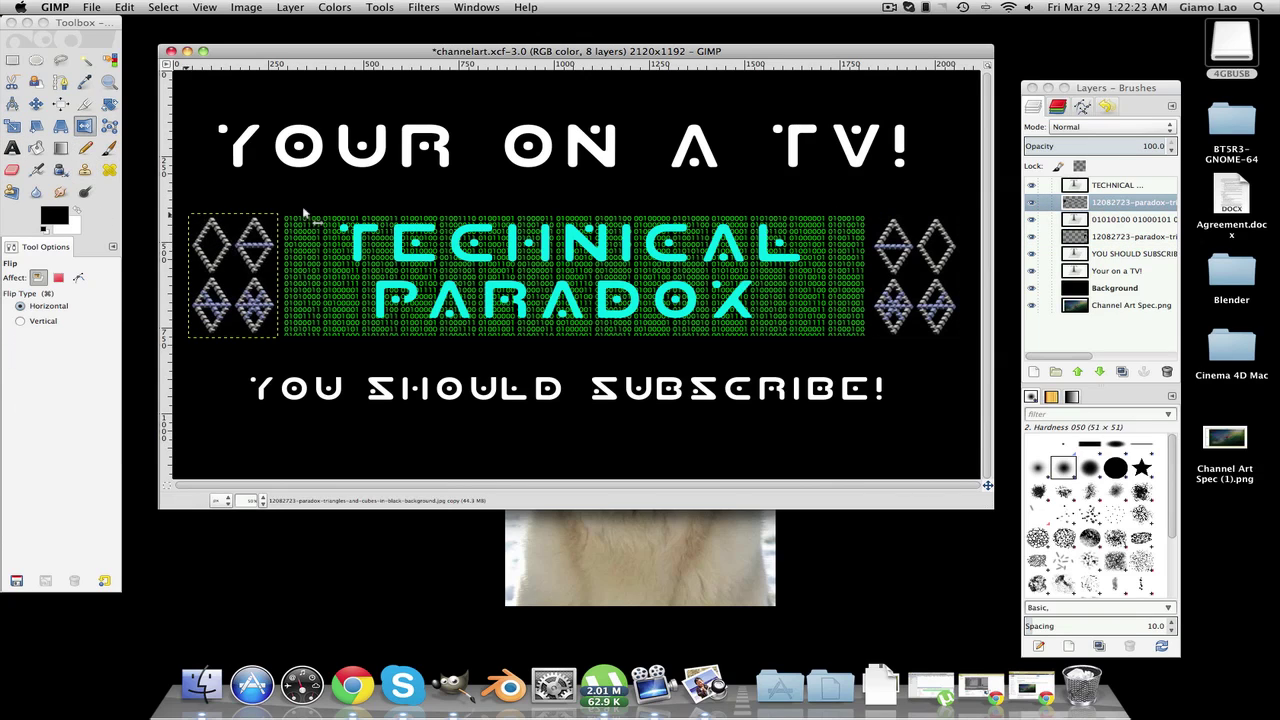
{"action": "left_click", "coordinate": [1120, 219]}
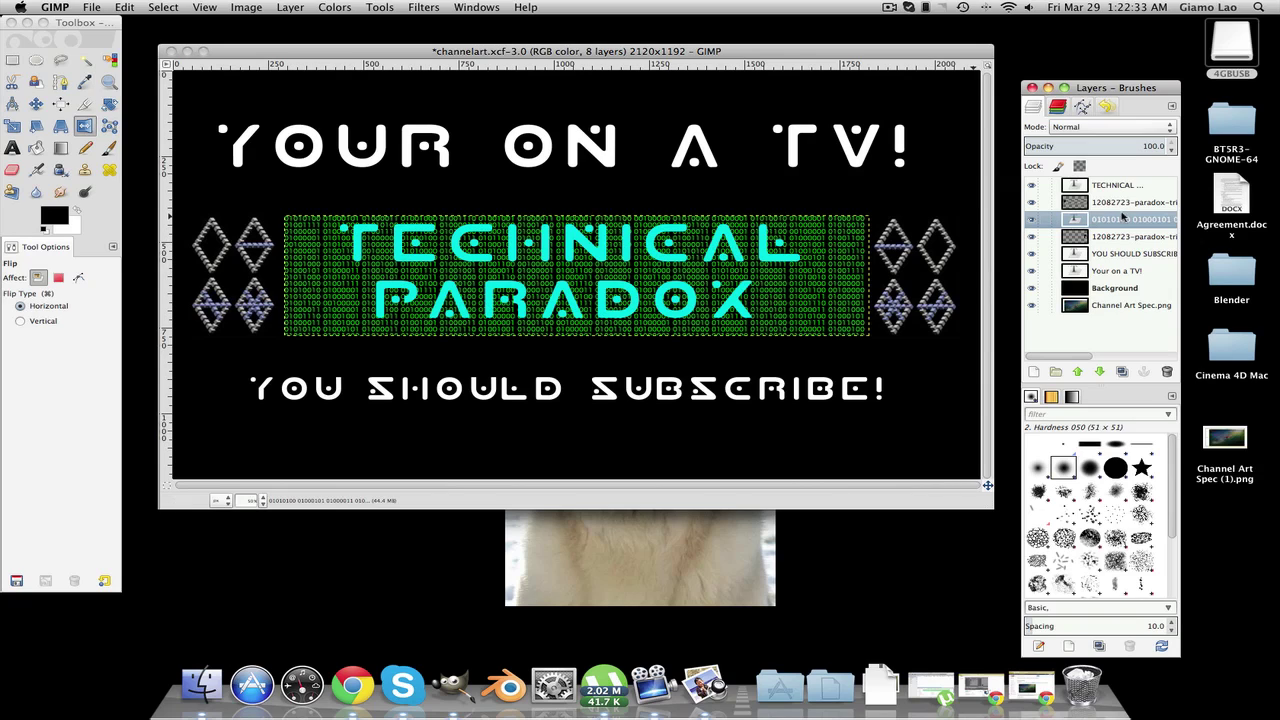
{"action": "left_click", "coordinate": [1126, 187]}
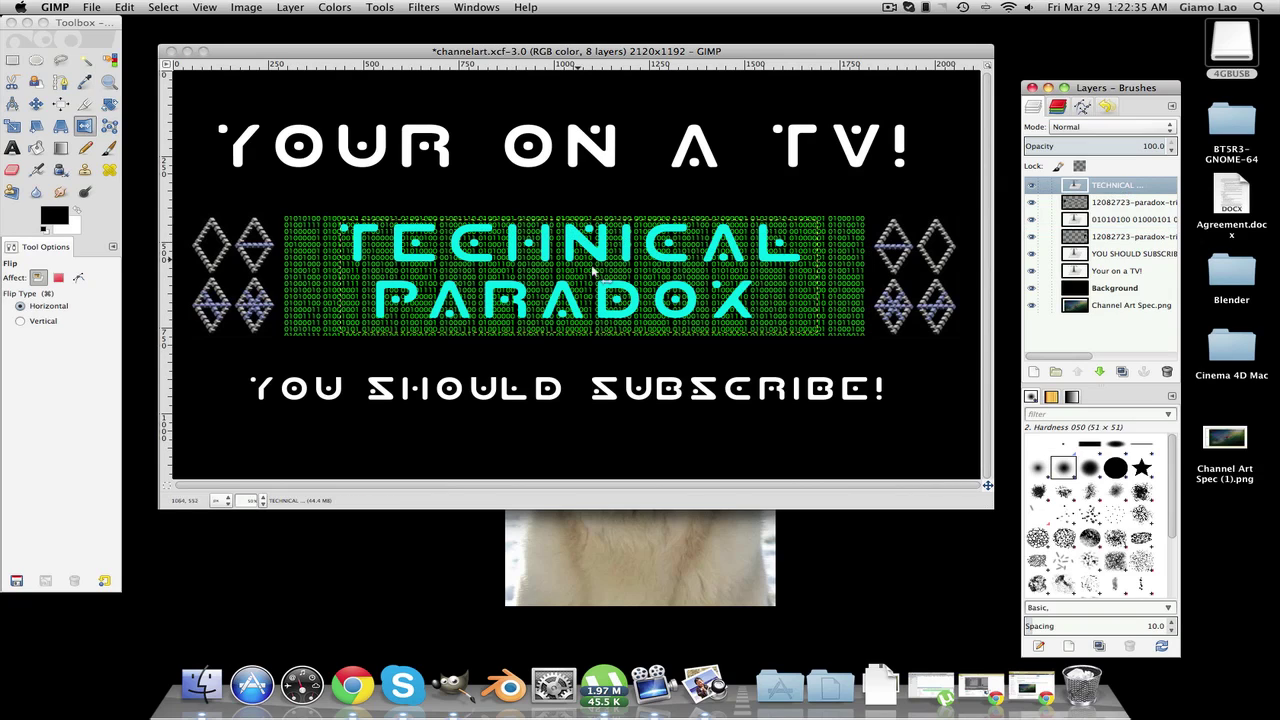
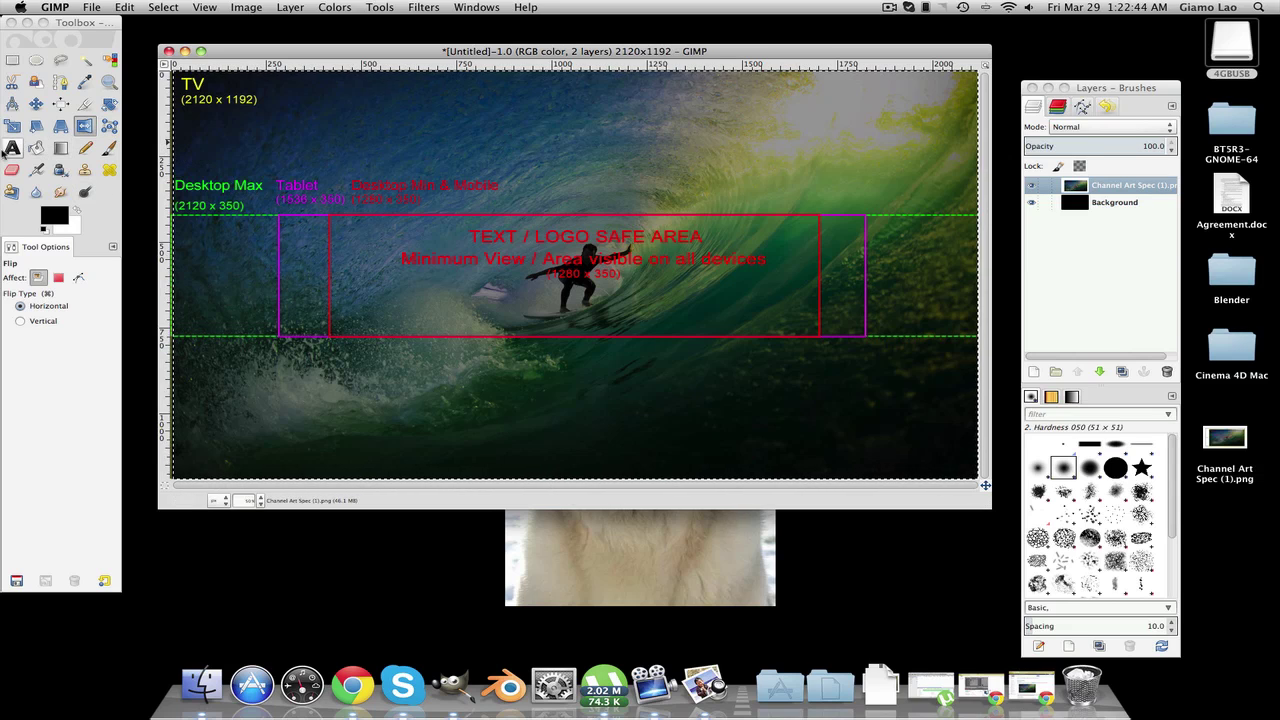
Add a text box about 1236 x 302 px inside the template's text safe area, reading "YOUTUBE CHANNEL NAME".
{"action": "left_click", "coordinate": [12, 147]}
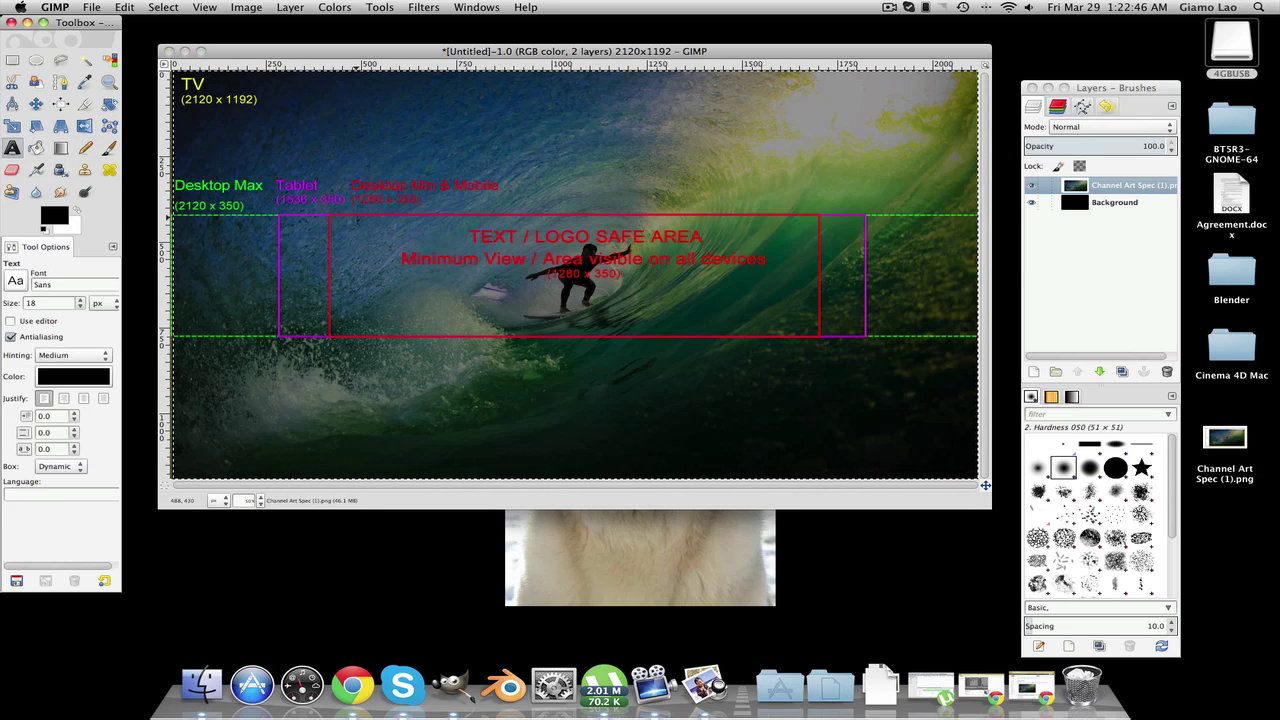
{"action": "left_click_drag", "start_coordinate": [337, 222], "coordinate": [810, 338]}
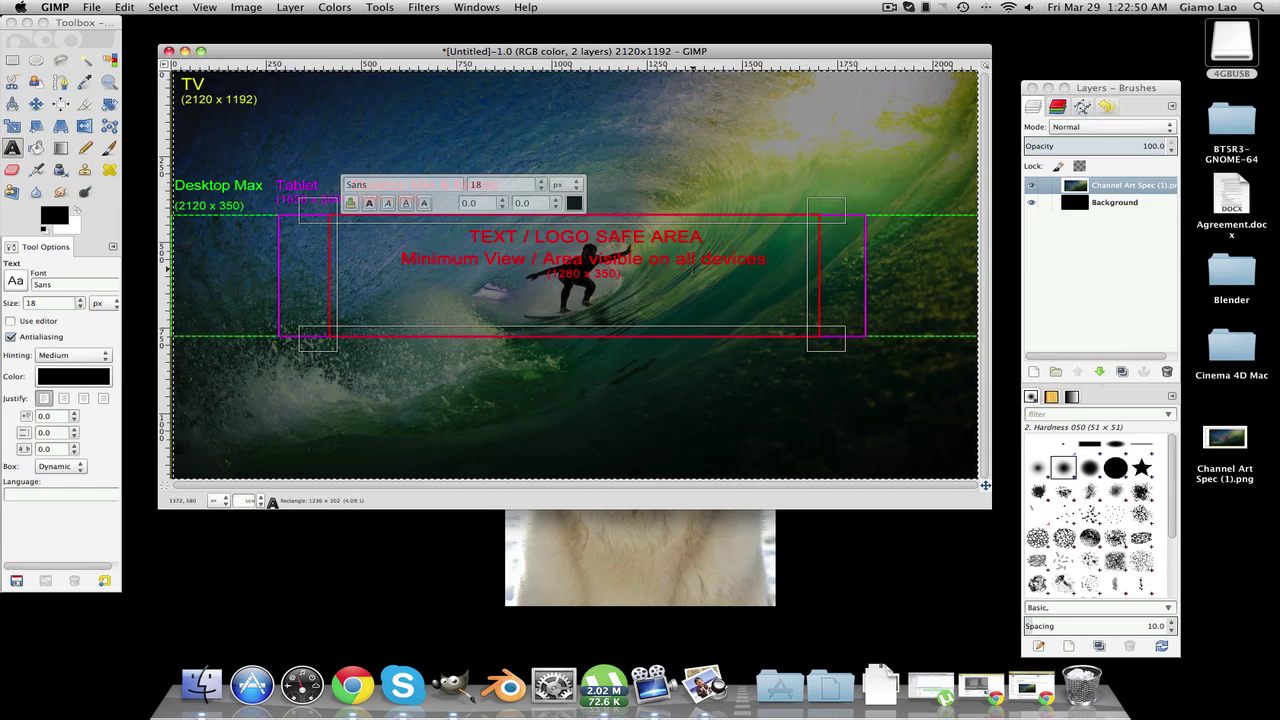
{"action": "type", "text": "YOUT"}
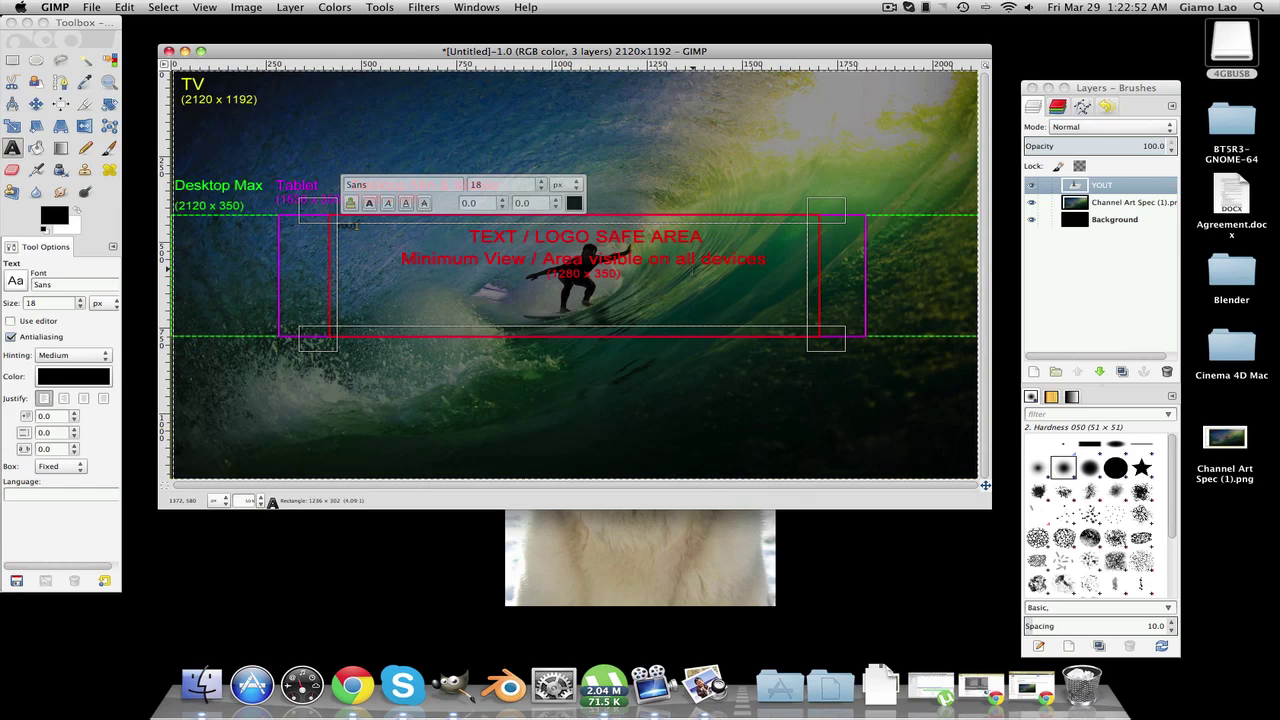
{"action": "type", "text": "UBE CHANNEL NAME"}
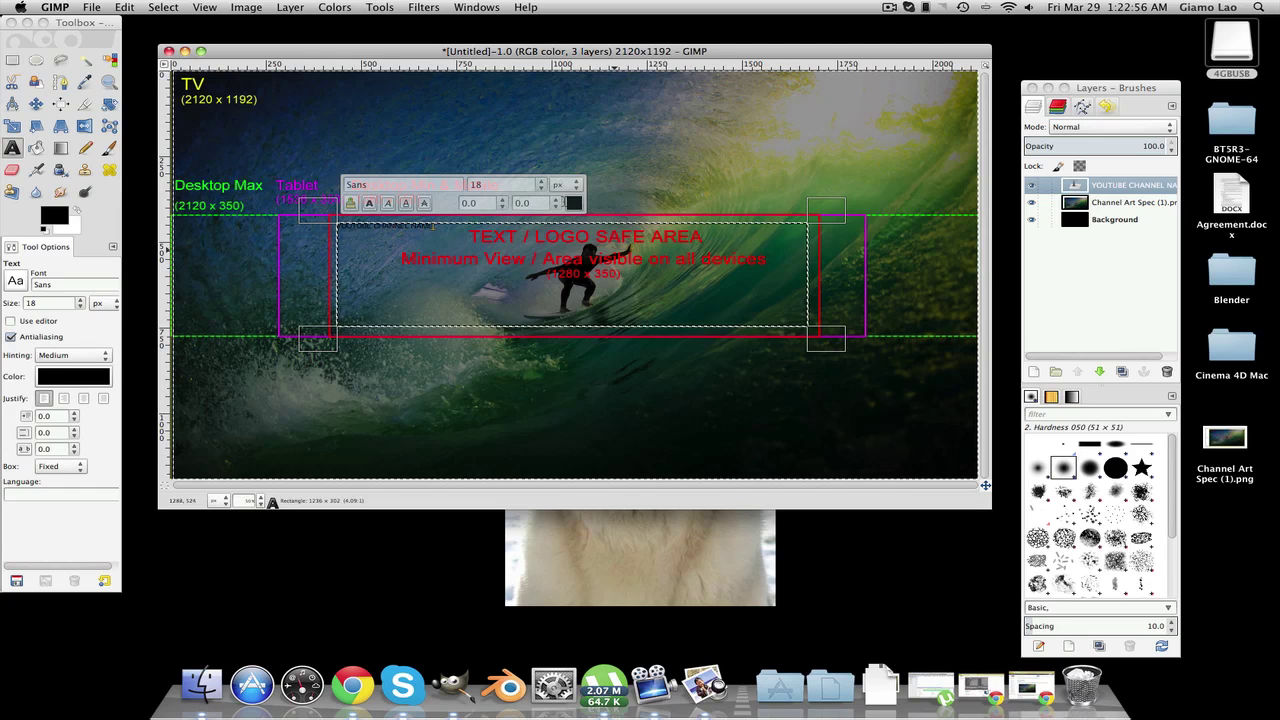
Set the font of the channel name text to Planet X.
{"action": "left_click", "coordinate": [401, 183]}
{"action": "key", "text": "BackSpace"}
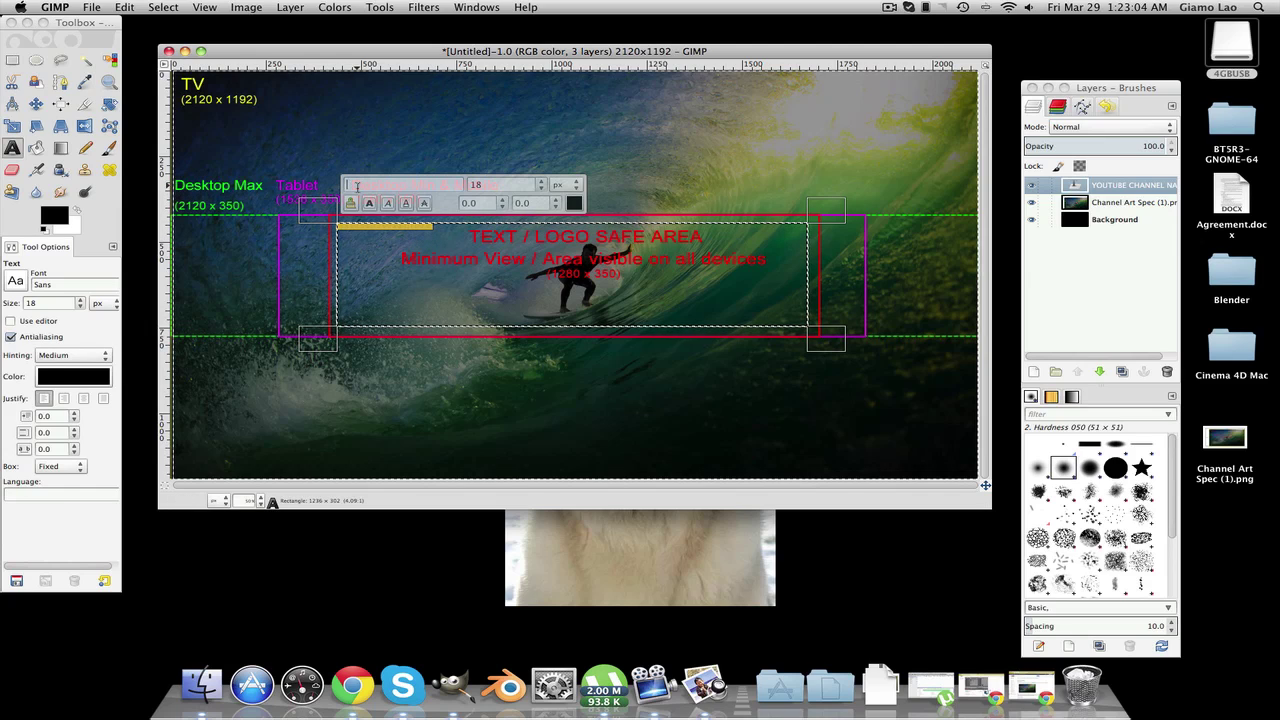
{"action": "type", "text": "lanet"}
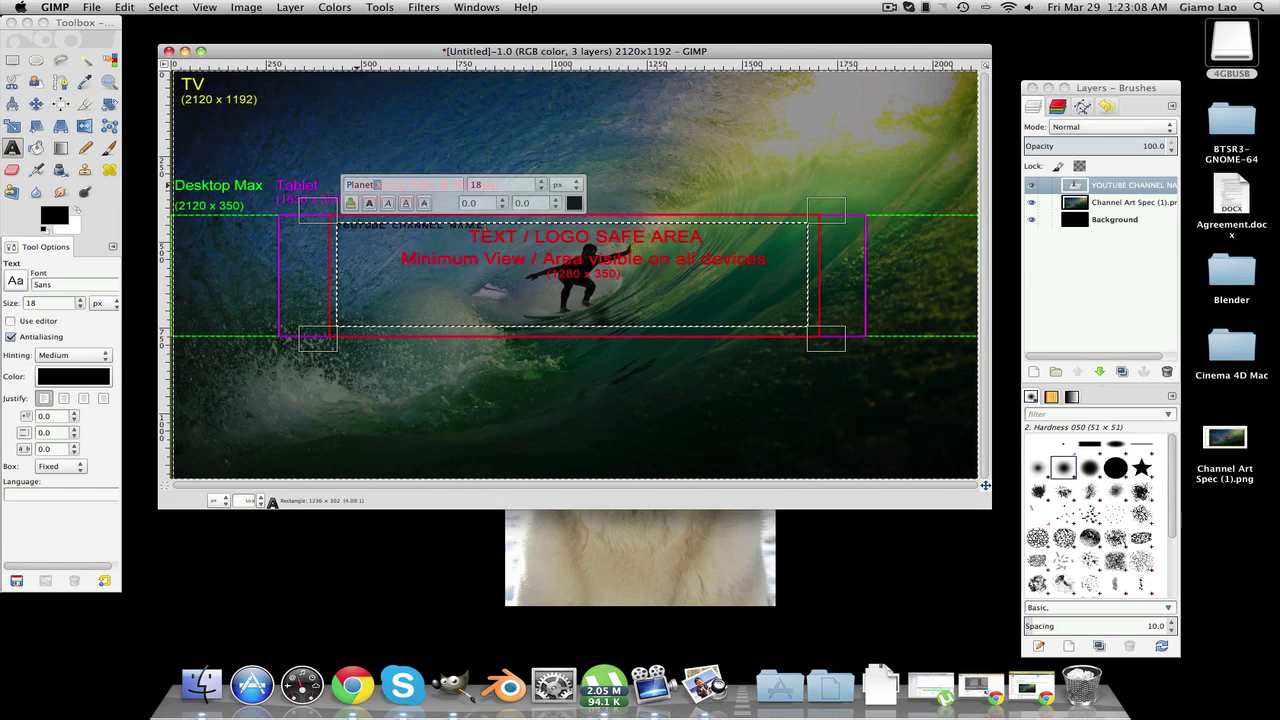
{"action": "type", "text": " X"}
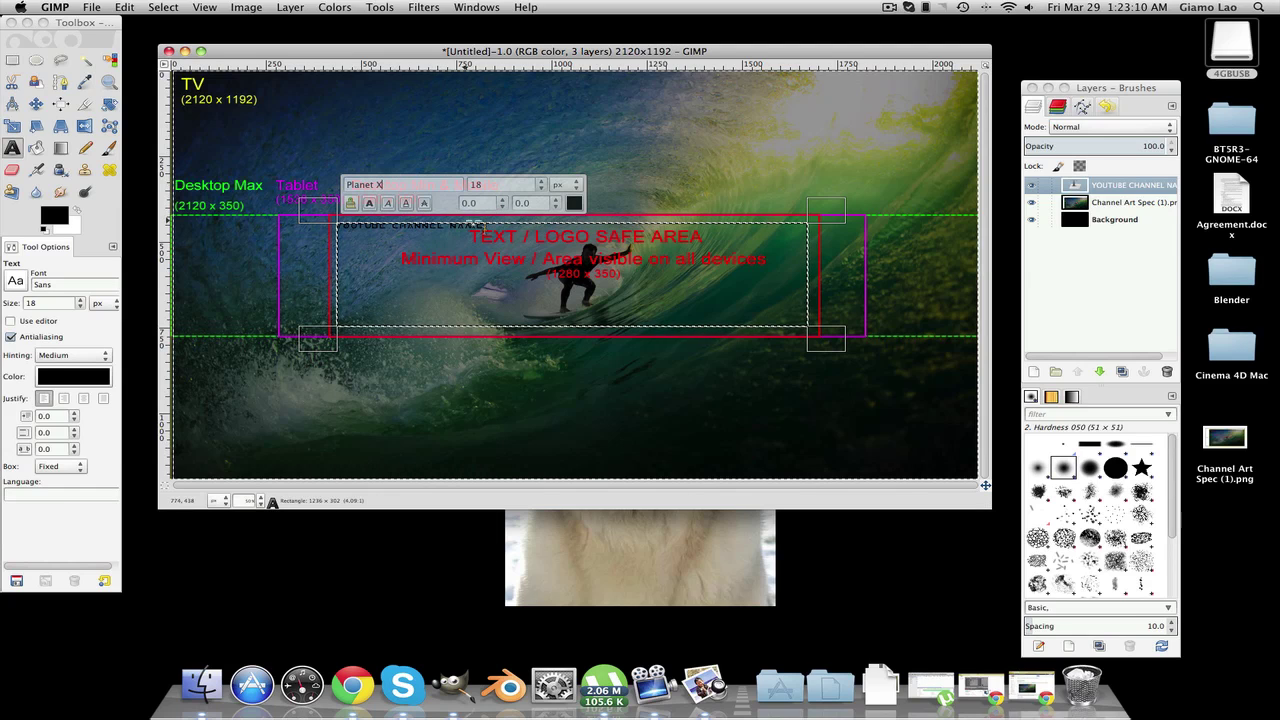
{"action": "key", "text": "Return"}
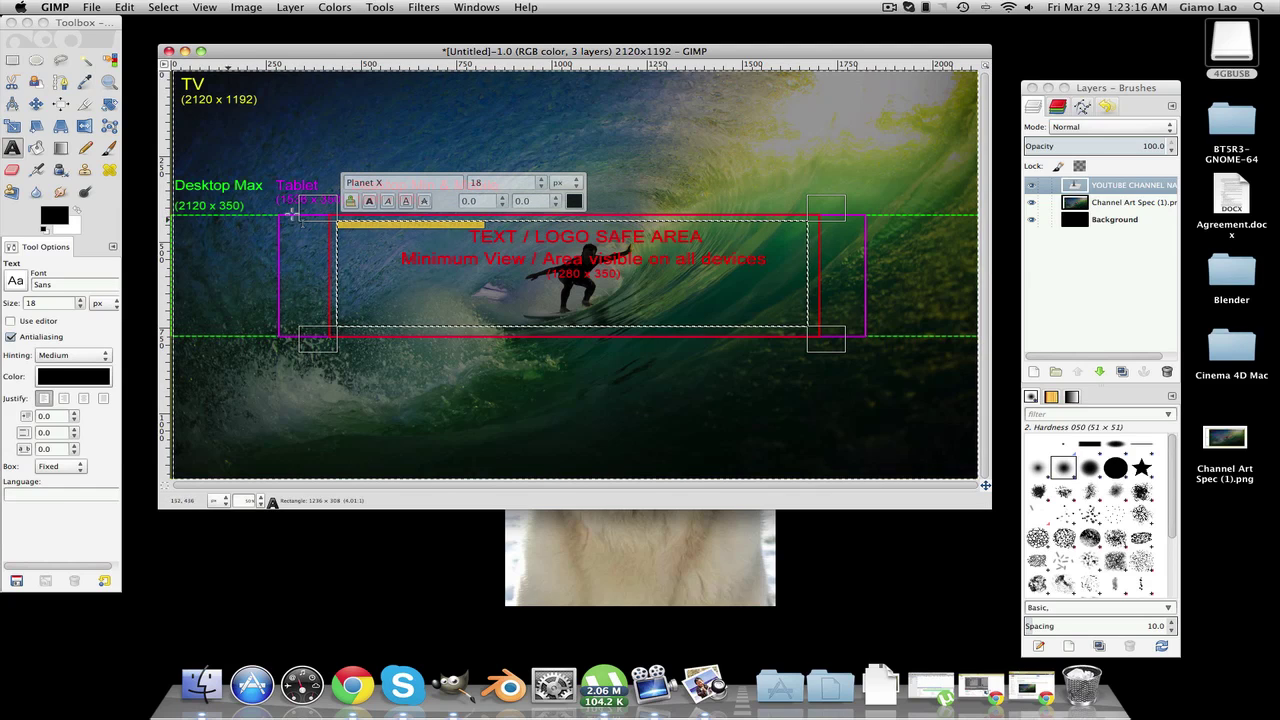
Increase the selected channel name text's size to 46 px.
{"action": "left_click", "coordinate": [542, 180]}
{"action": "left_click", "coordinate": [542, 180]}
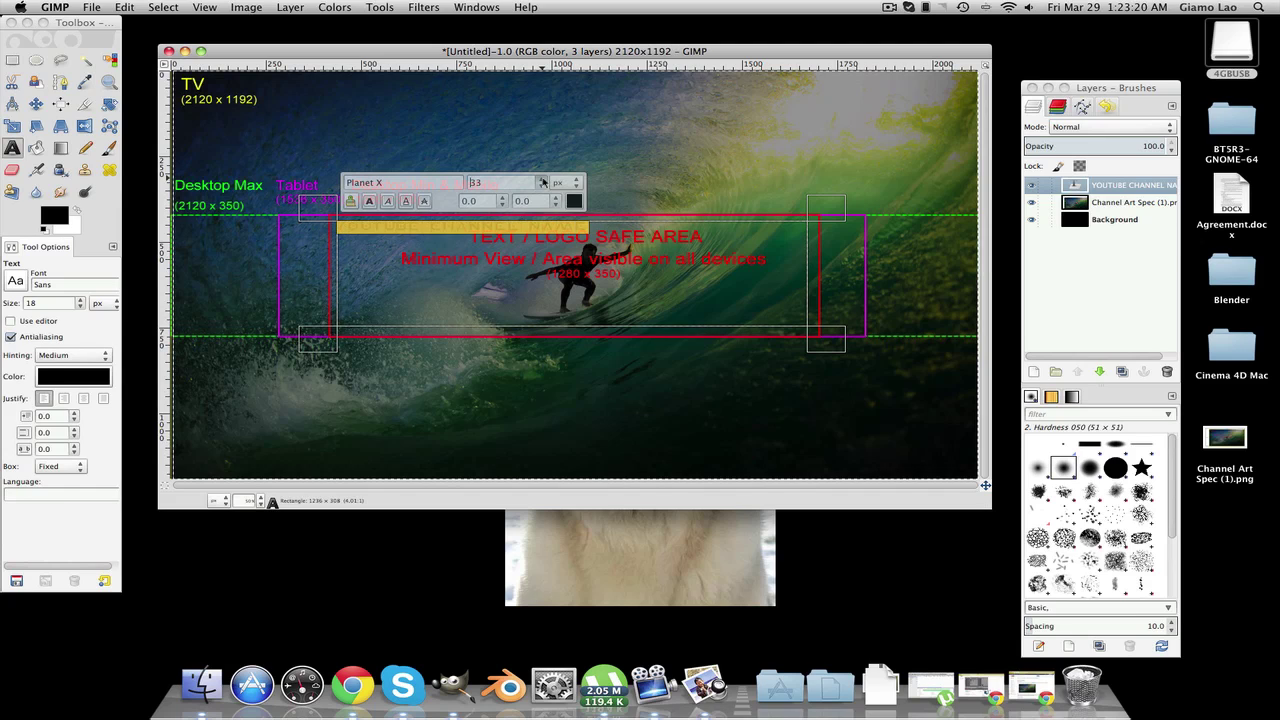
{"action": "left_click", "coordinate": [542, 180]}
{"action": "left_click", "coordinate": [542, 180]}
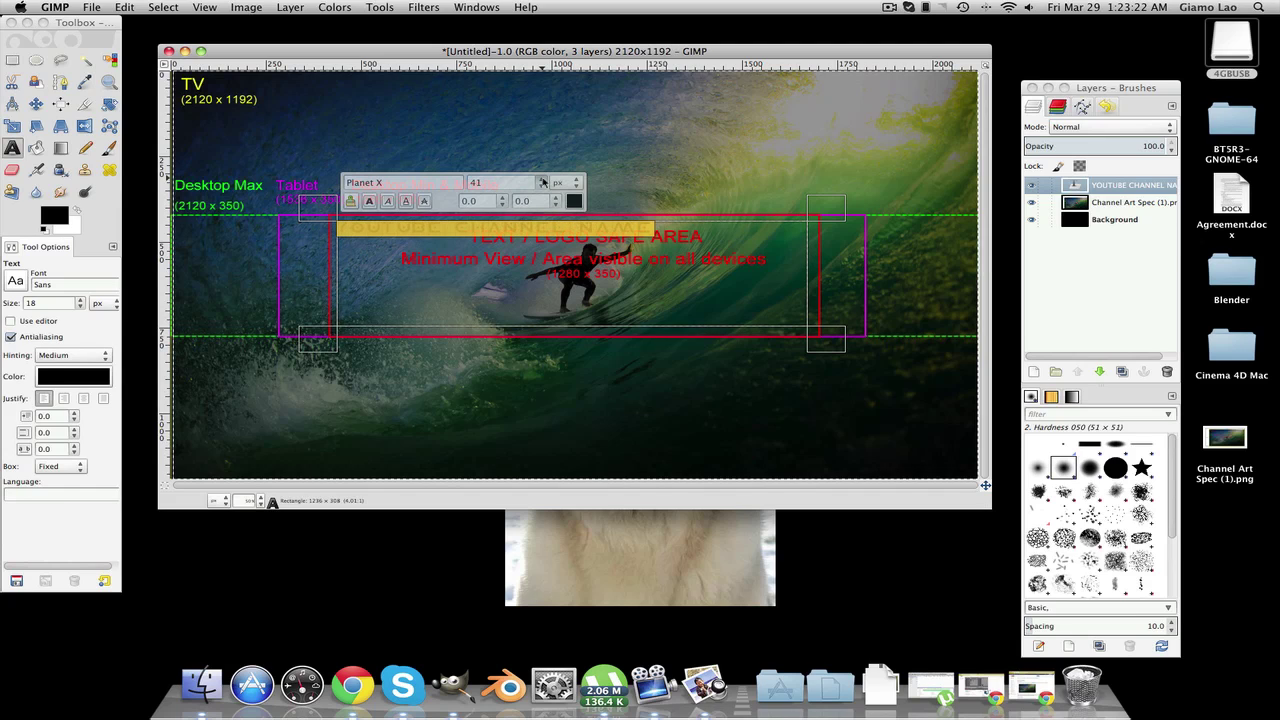
{"action": "left_click", "coordinate": [542, 180]}
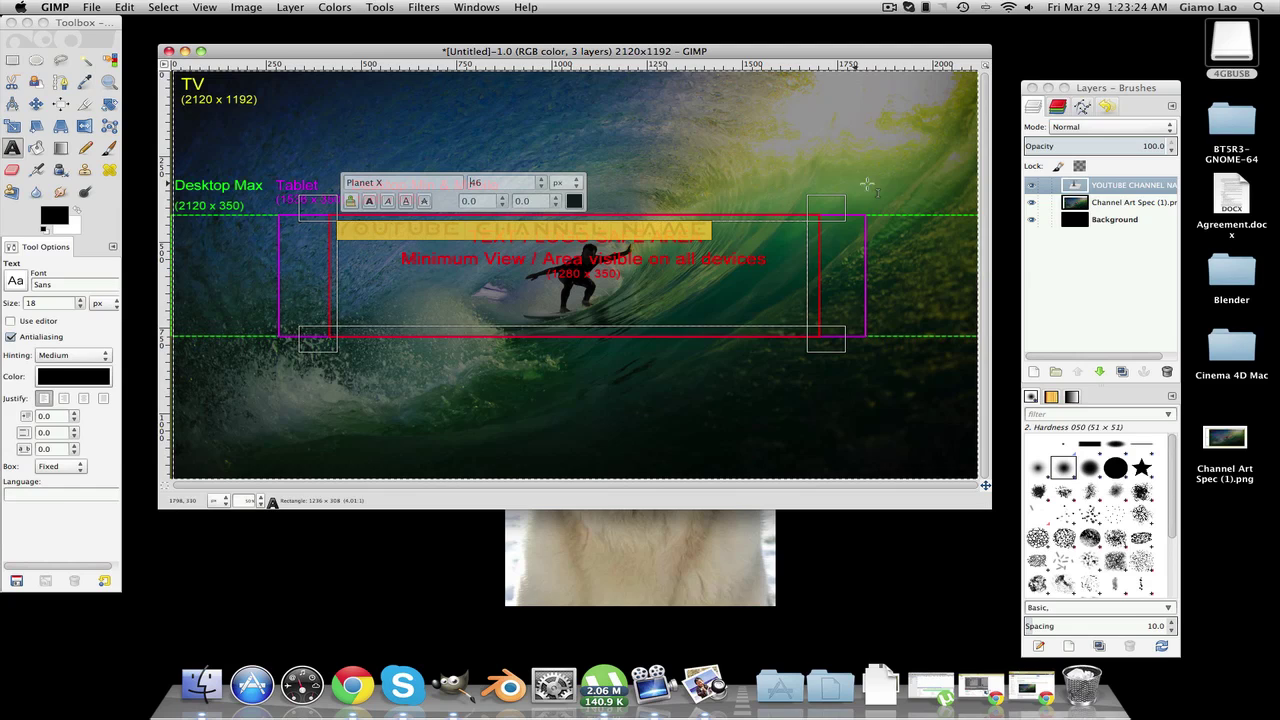
Recolor the selected channel name text with the saved bright green and enlarge it to 75 px.
{"action": "left_click", "coordinate": [62, 216]}
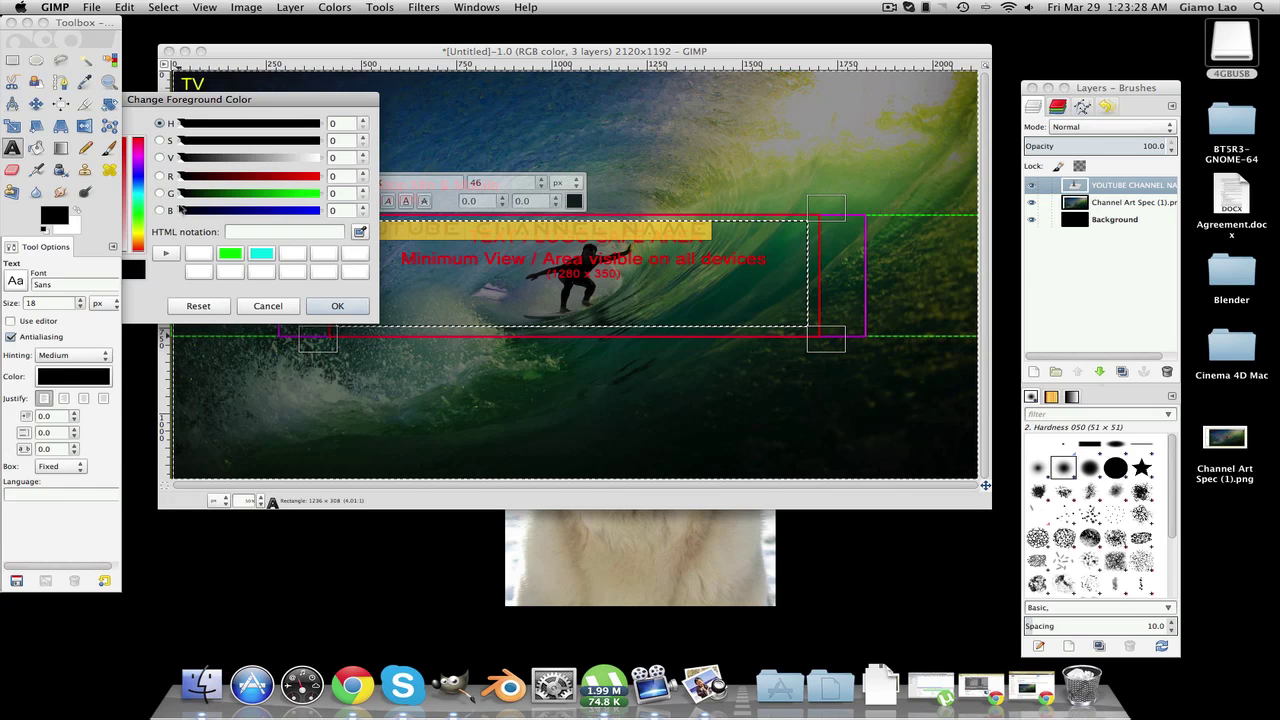
{"action": "left_click", "coordinate": [267, 305]}
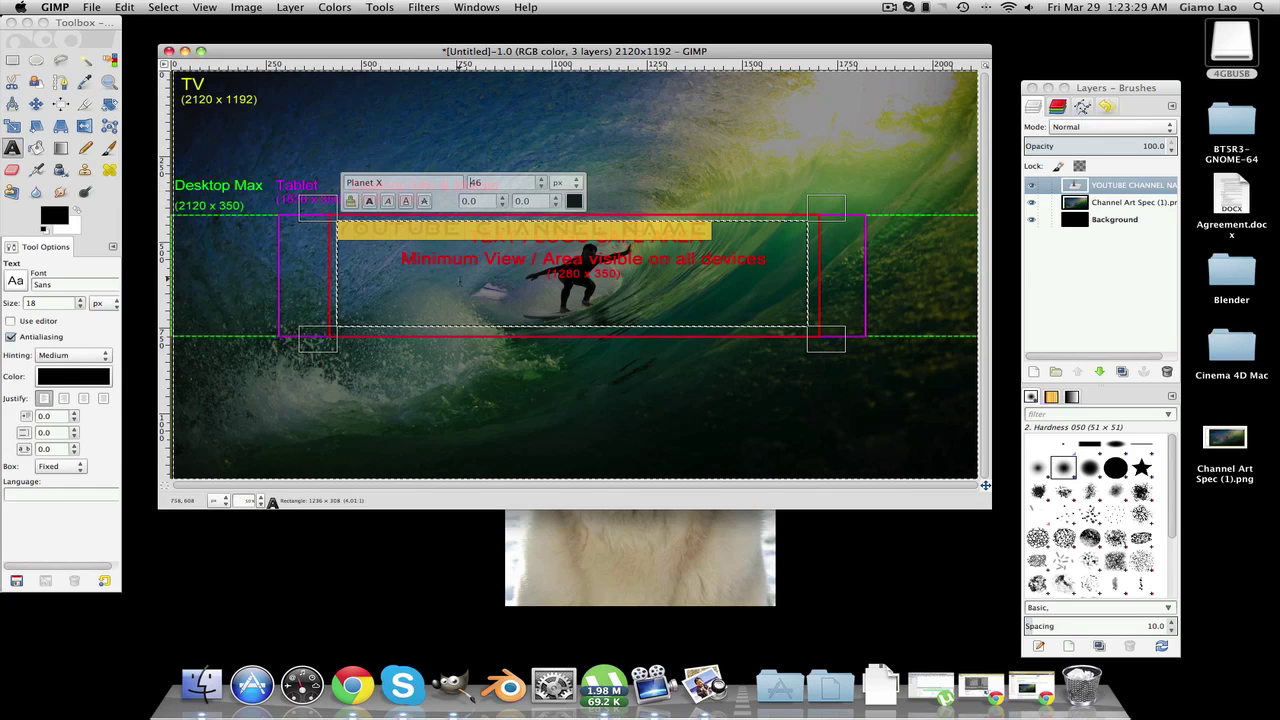
{"action": "left_click", "coordinate": [575, 202]}
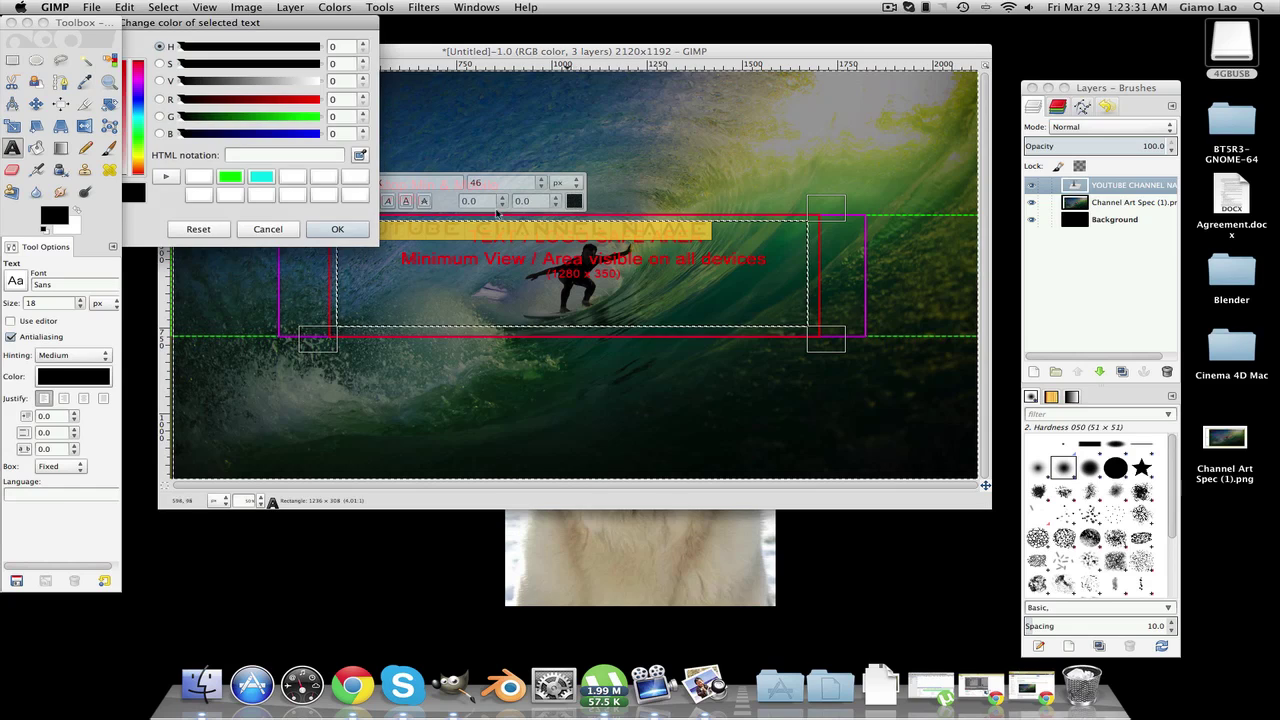
{"action": "left_click", "coordinate": [230, 177]}
{"action": "left_click", "coordinate": [333, 229]}
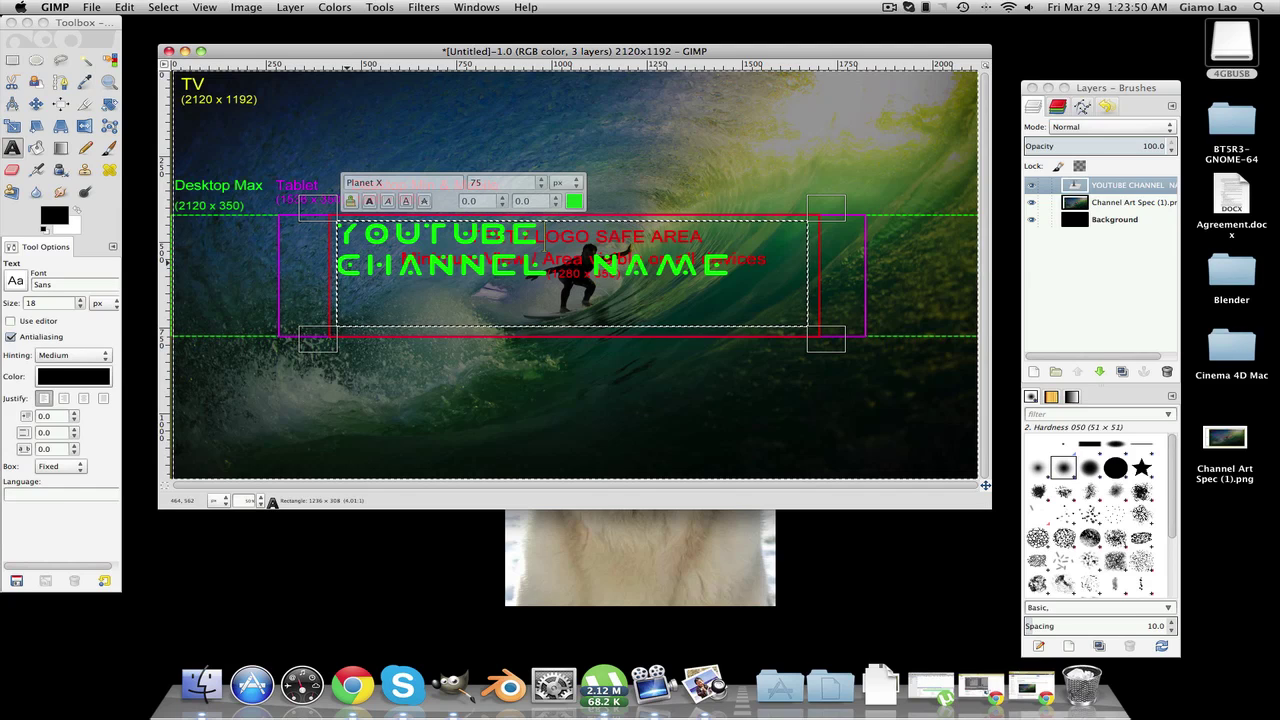
Remove the extra space between CHANNEL and NAME and retype the last letters of CHANNEL and YOUTUBE.
{"action": "key", "text": "BackSpace"}
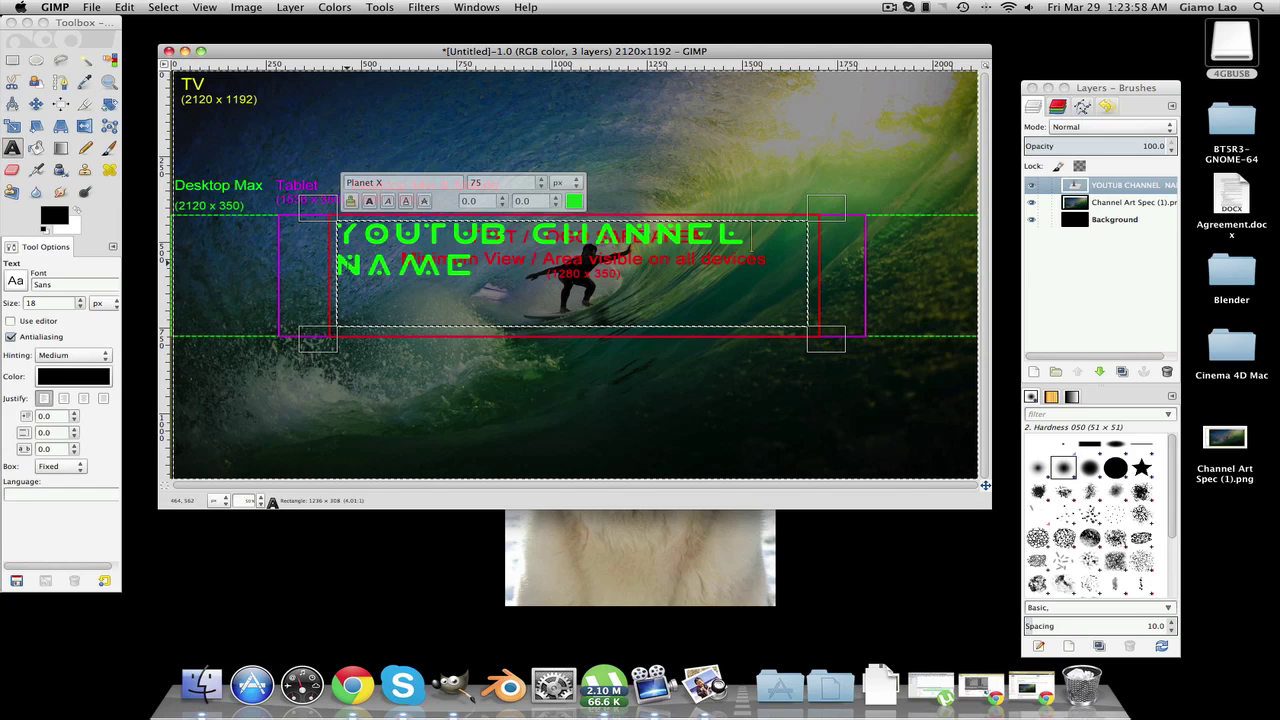
{"action": "left_click", "coordinate": [721, 233]}
{"action": "key", "text": "BackSpace"}
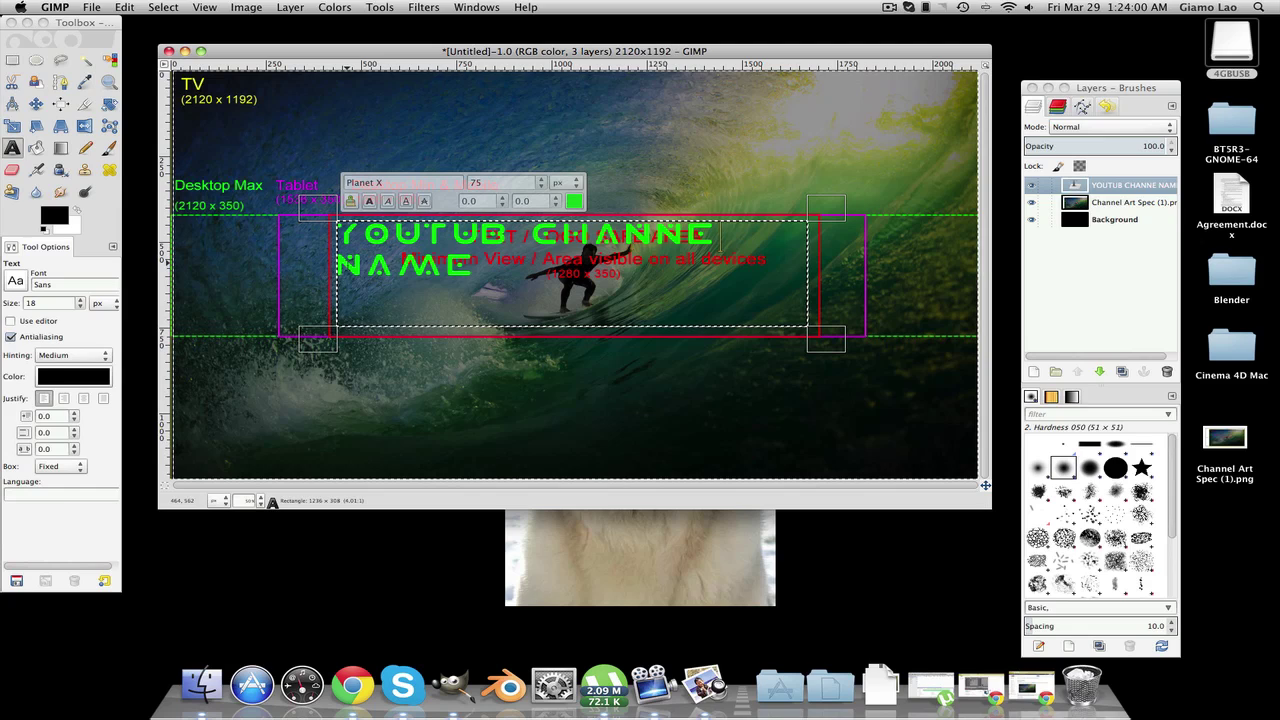
{"action": "type", "text": "L"}
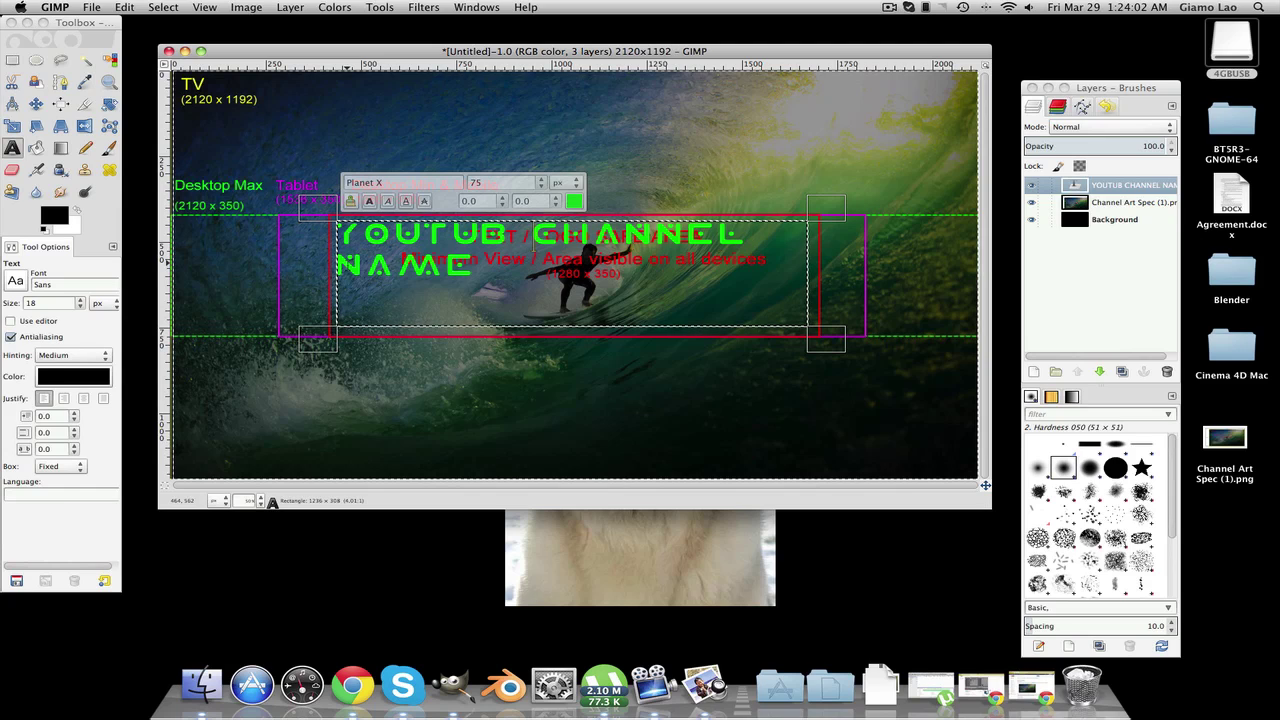
{"action": "type", "text": "e"}
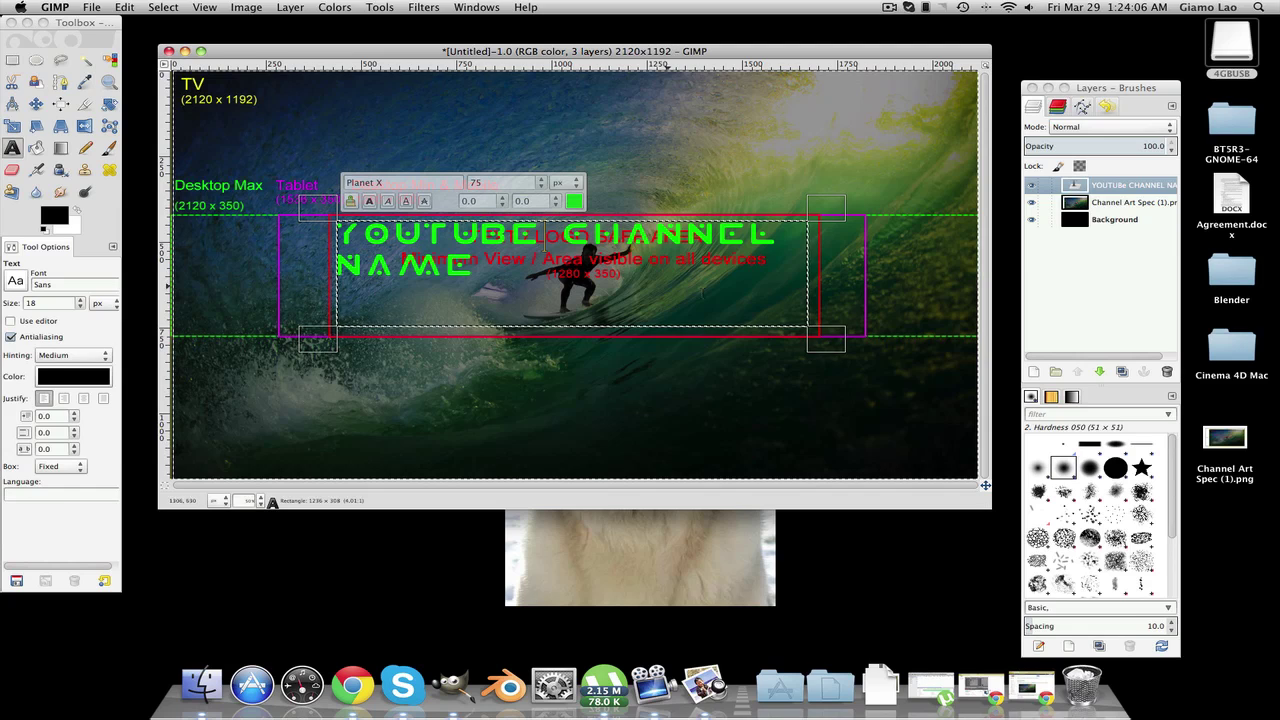
Resize the channel name's text box to about 1286 x 366 px and move the text layer slightly down and to the right.
{"action": "left_click_drag", "start_coordinate": [803, 325], "coordinate": [791, 353]}
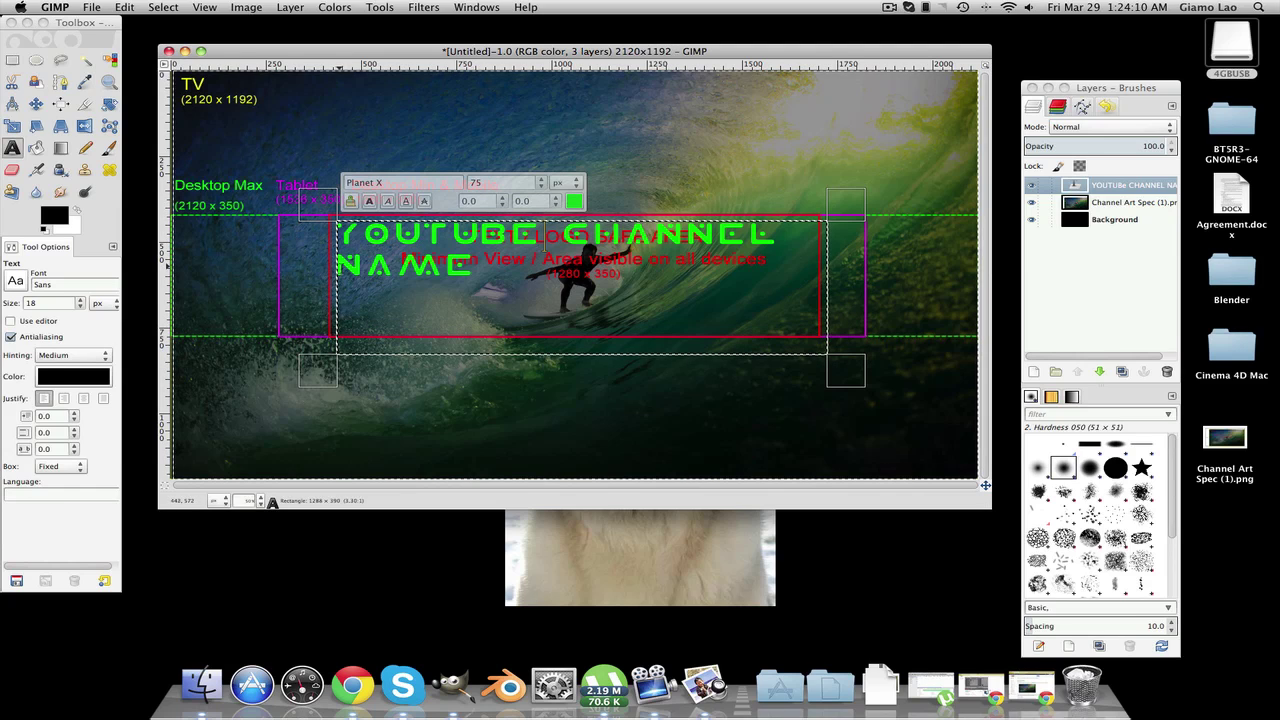
{"action": "key", "text": "Return"}
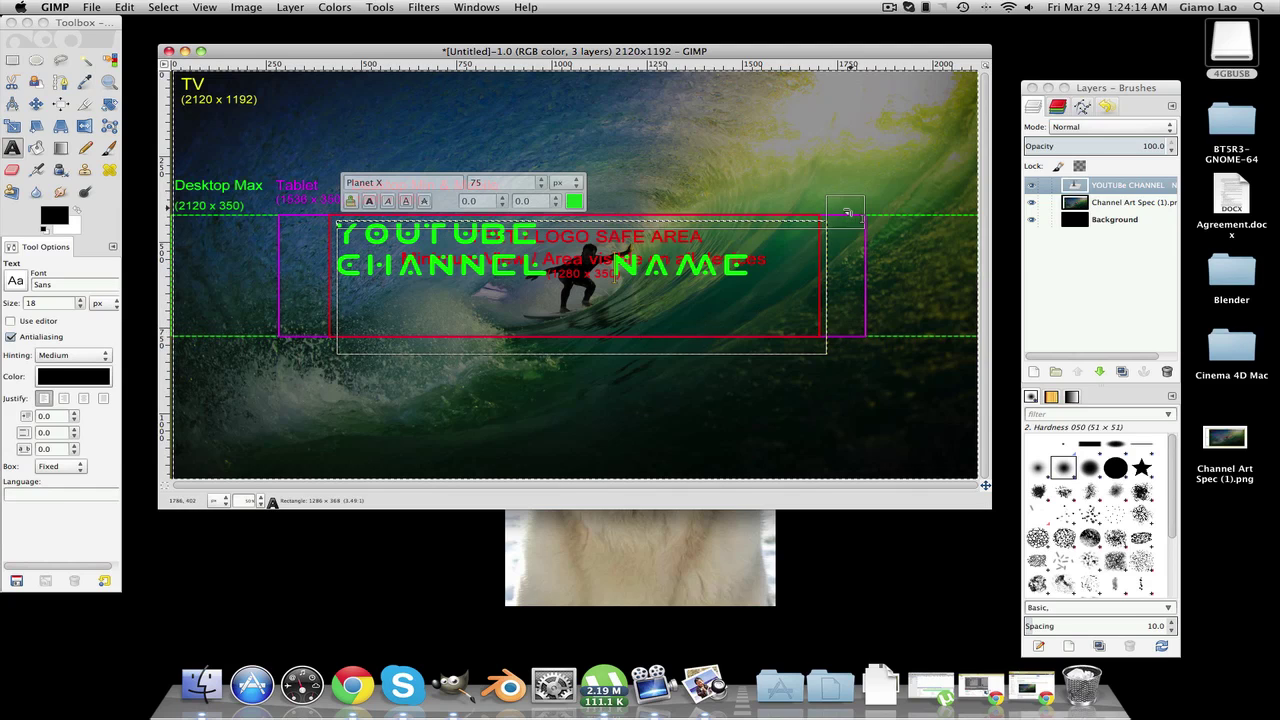
{"action": "left_click_drag", "start_coordinate": [686, 211], "coordinate": [686, 218]}
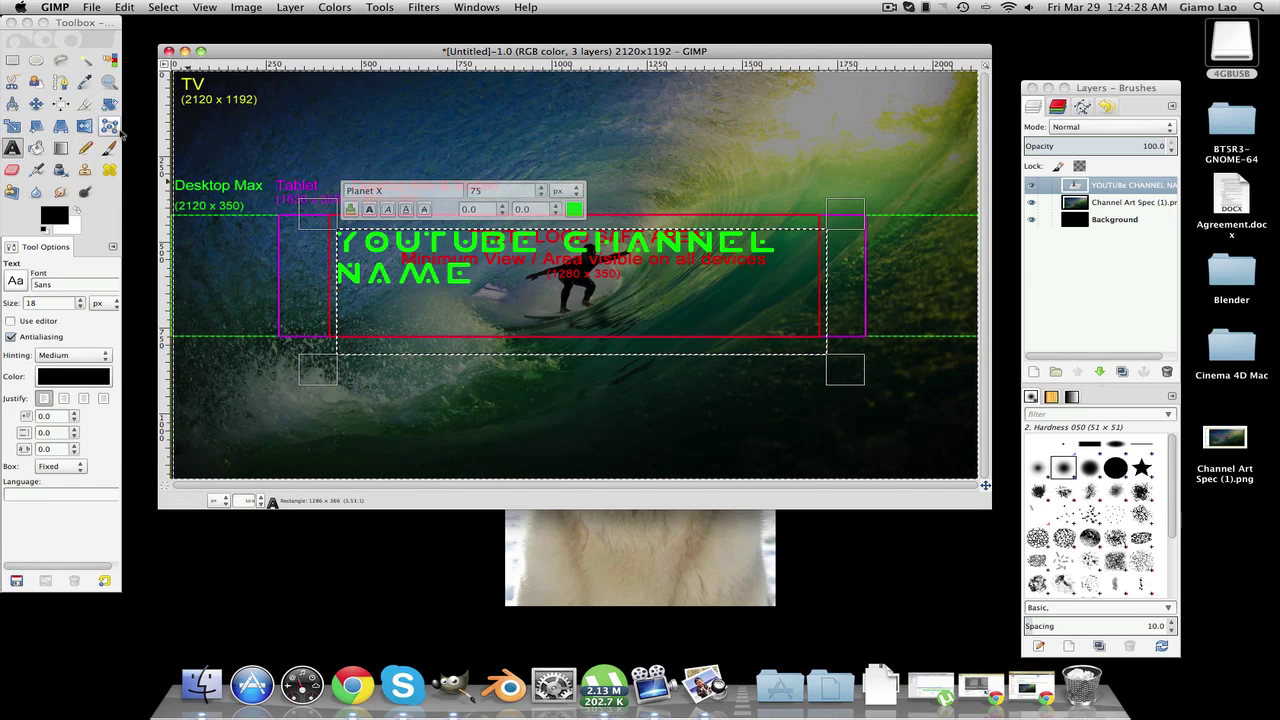
{"action": "left_click", "coordinate": [35, 103]}
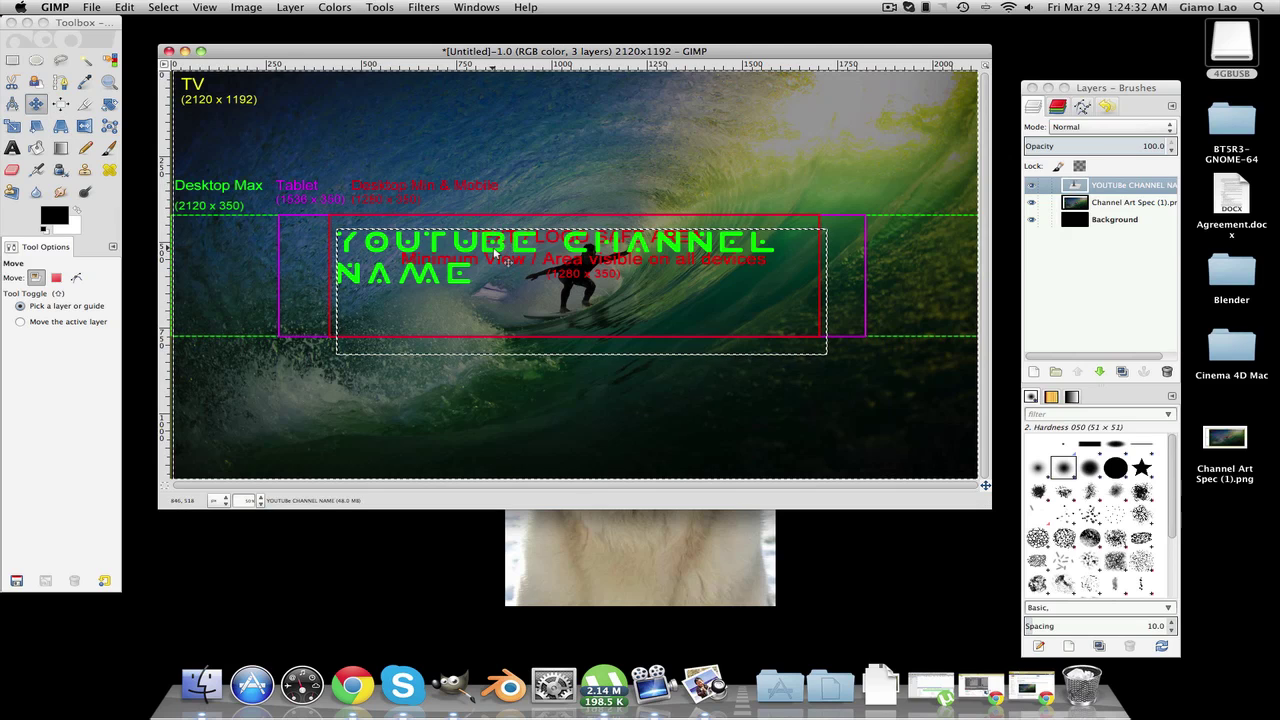
{"action": "left_click_drag", "start_coordinate": [494, 251], "coordinate": [520, 264]}
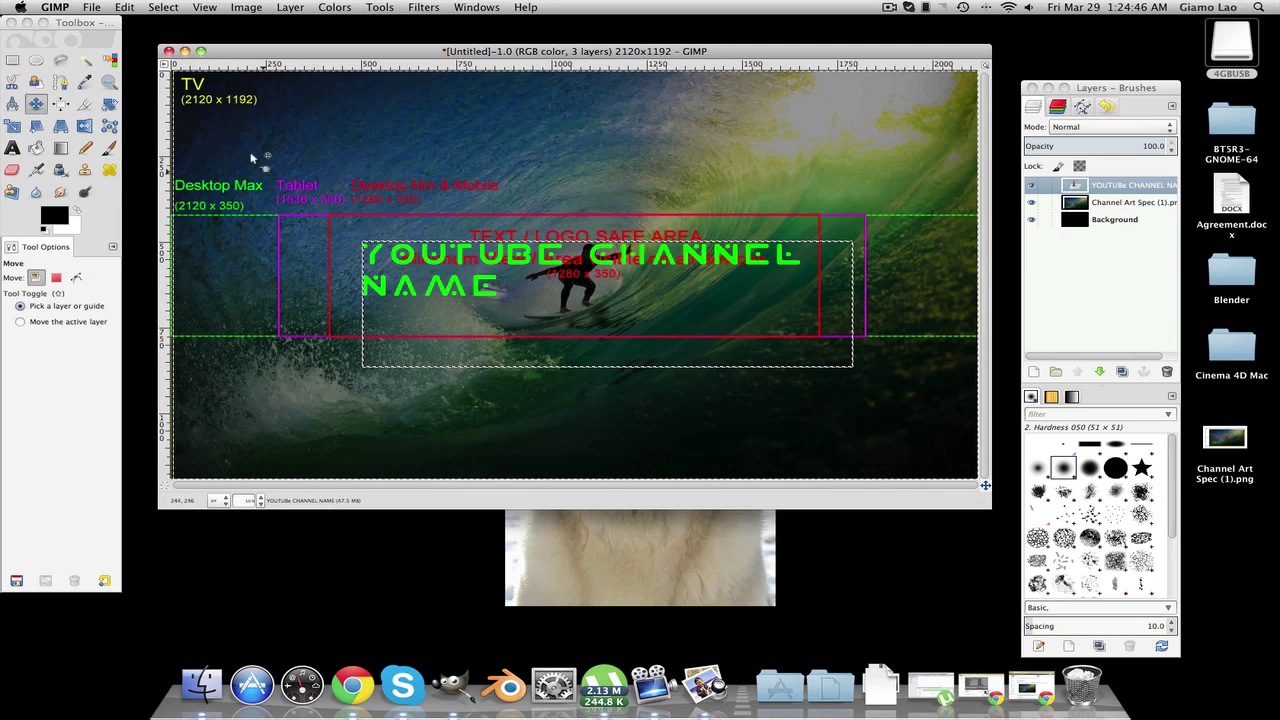
Close the untitled practice image without saving it, and close the empty GIMP window.
{"action": "left_click", "coordinate": [169, 51]}
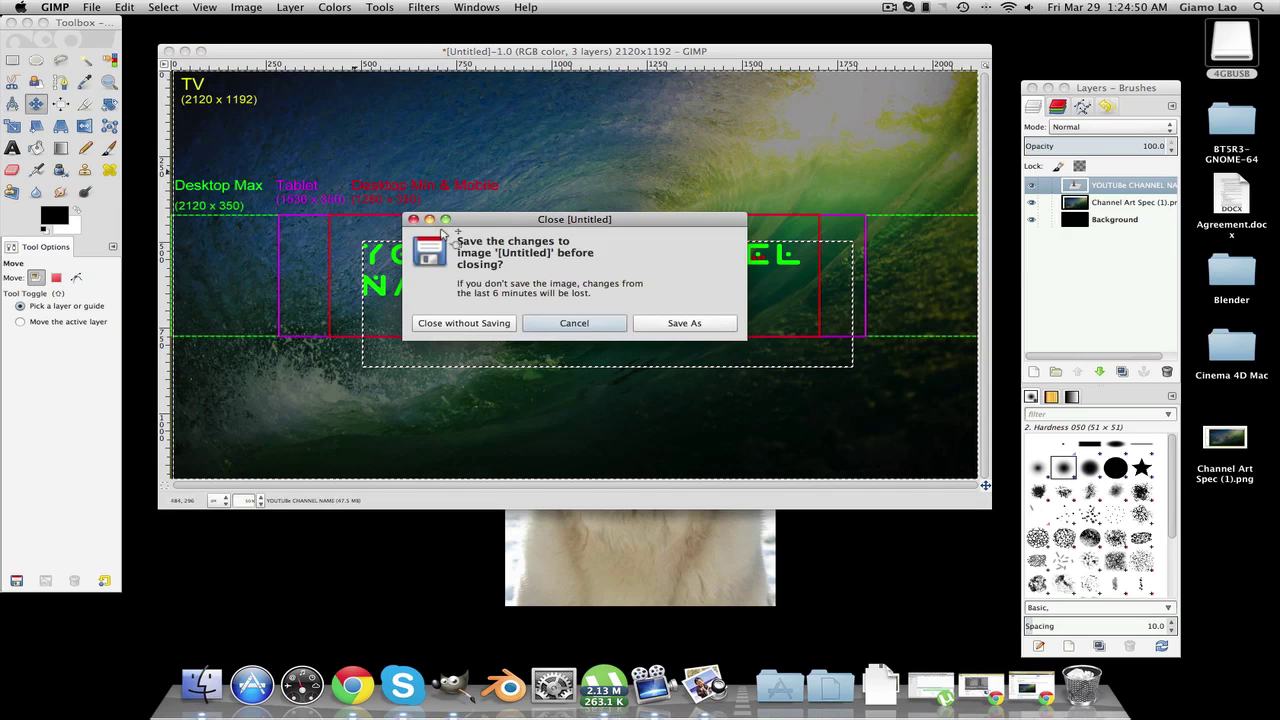
{"action": "left_click", "coordinate": [449, 325]}
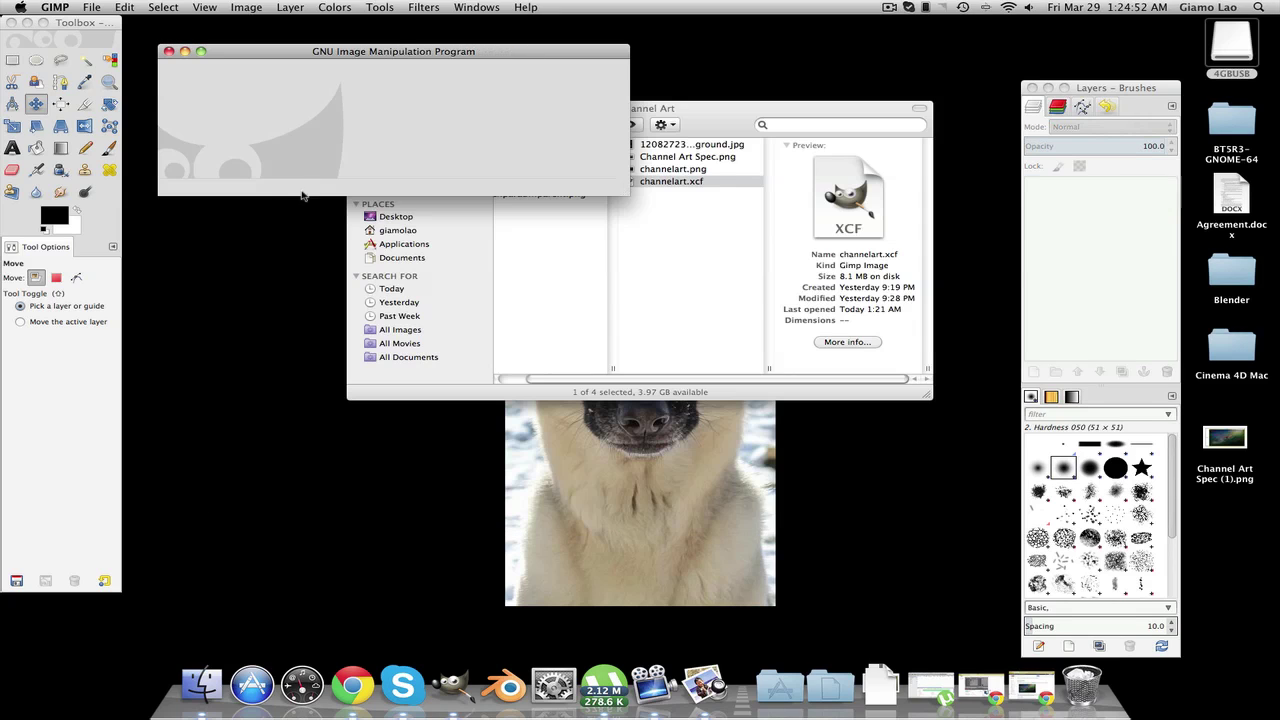
{"action": "left_click", "coordinate": [169, 51]}
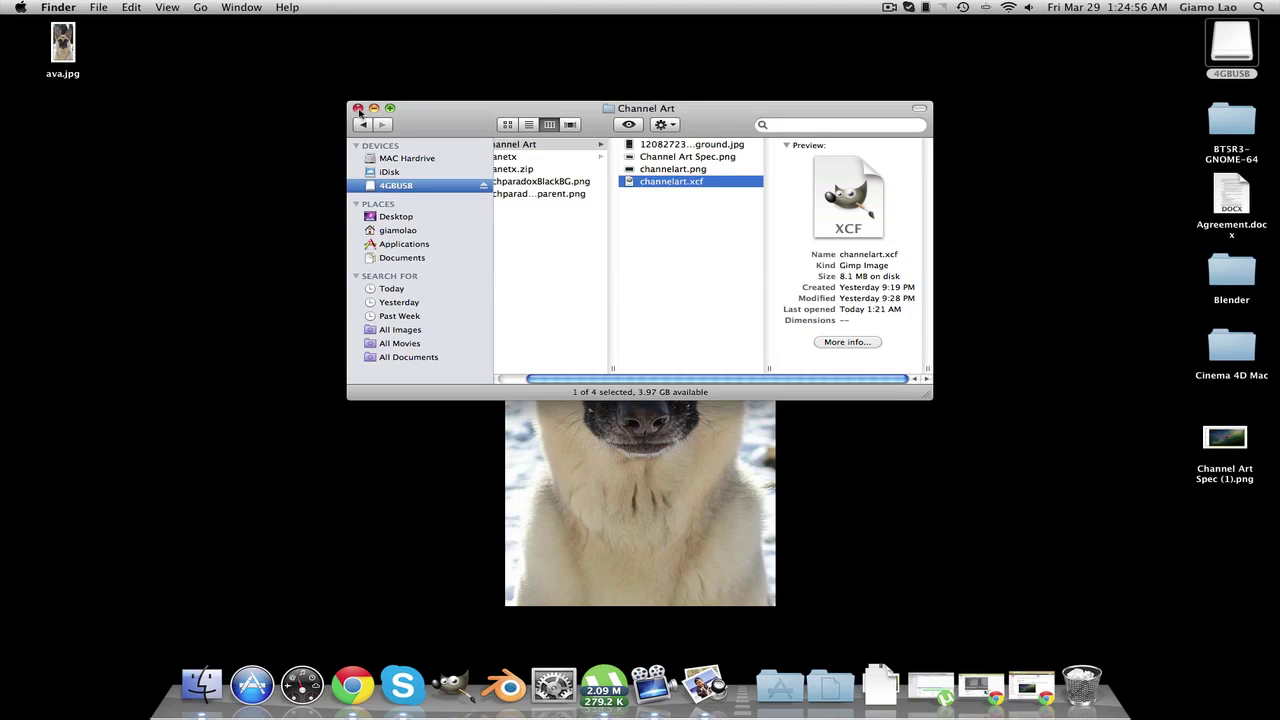
Switch to Chrome, minimize the tutorial video window and bring up the window with the Channel Art Guidelines page.
{"action": "left_click", "coordinate": [352, 685]}
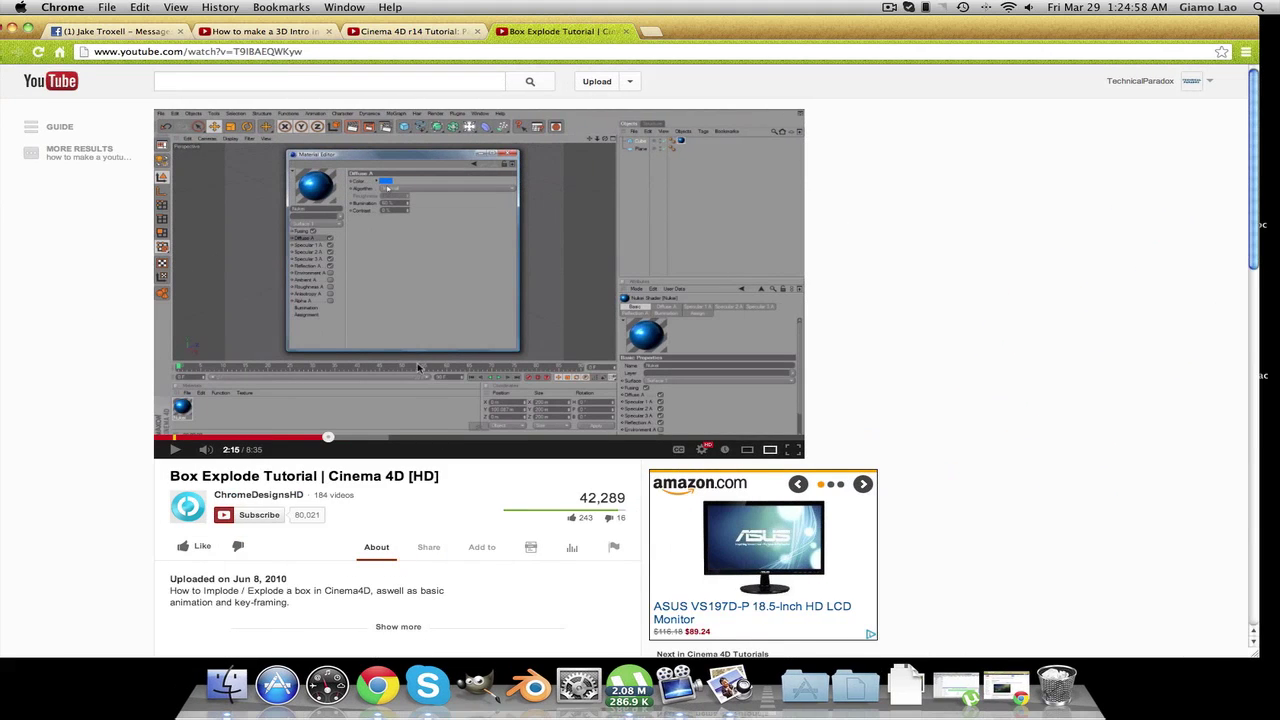
{"action": "left_click", "coordinate": [18, 30]}
{"action": "left_click", "coordinate": [952, 685]}
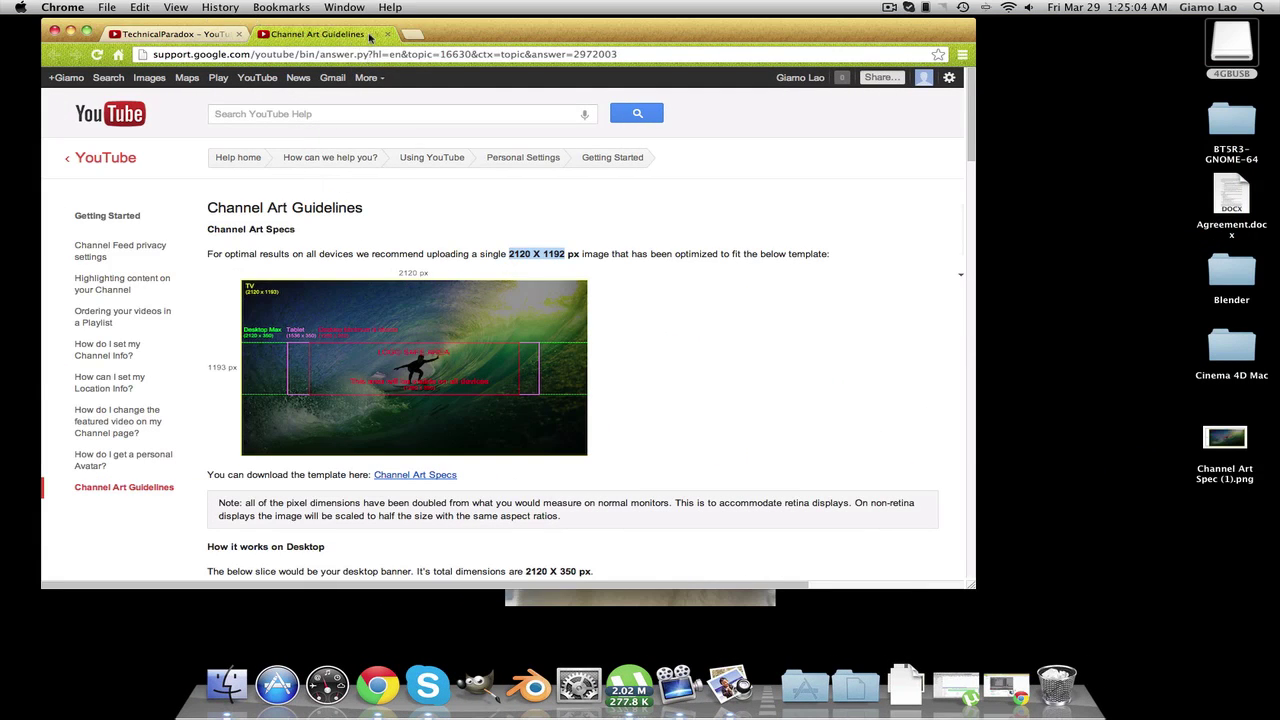
Close the Channel Art Guidelines tab, preview channelart.png from the 4GBUSB drive's Channel Art folder as channel art, and cancel without applying it.
{"action": "left_click", "coordinate": [387, 34]}
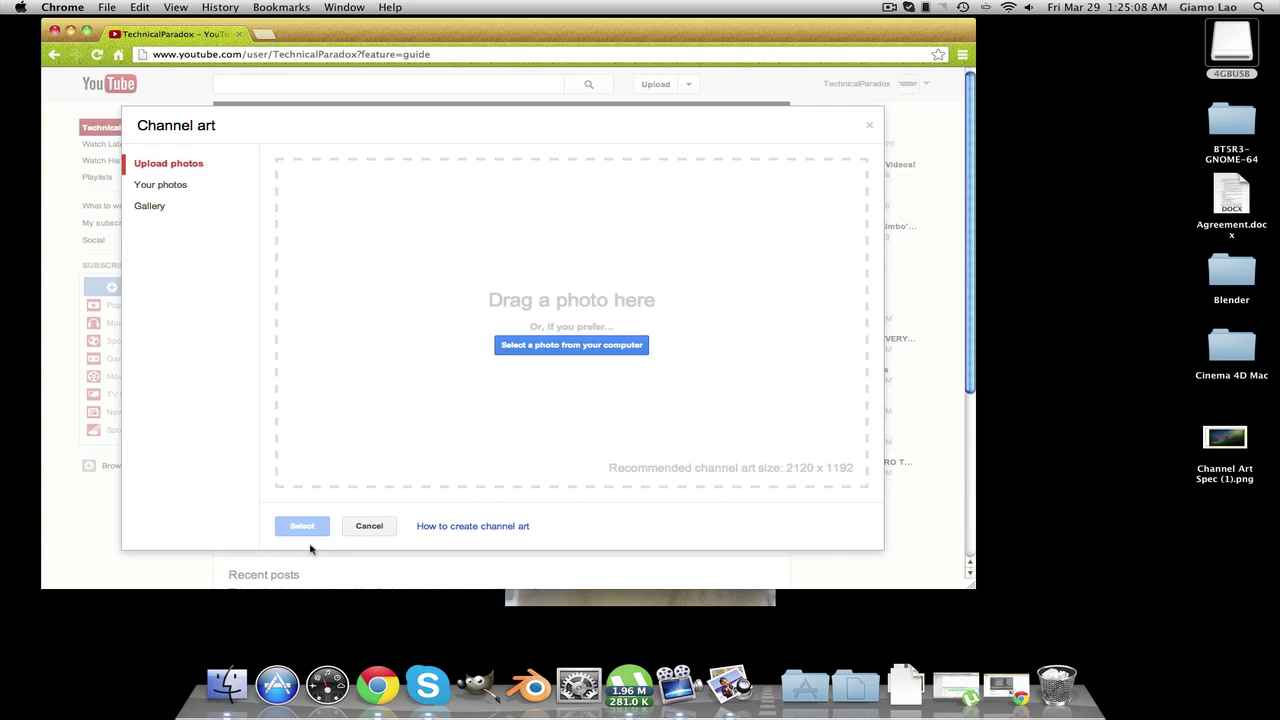
{"action": "left_click", "coordinate": [496, 343]}
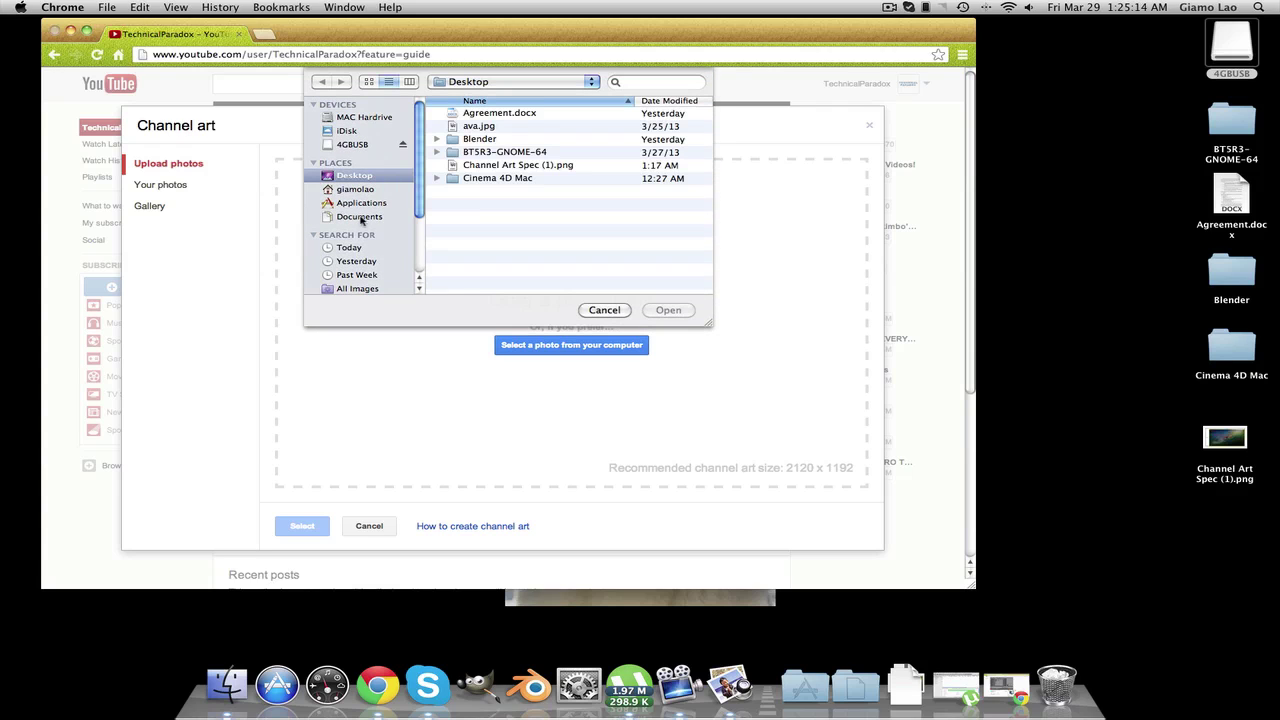
{"action": "left_click", "coordinate": [345, 144]}
{"action": "double_click", "coordinate": [456, 116]}
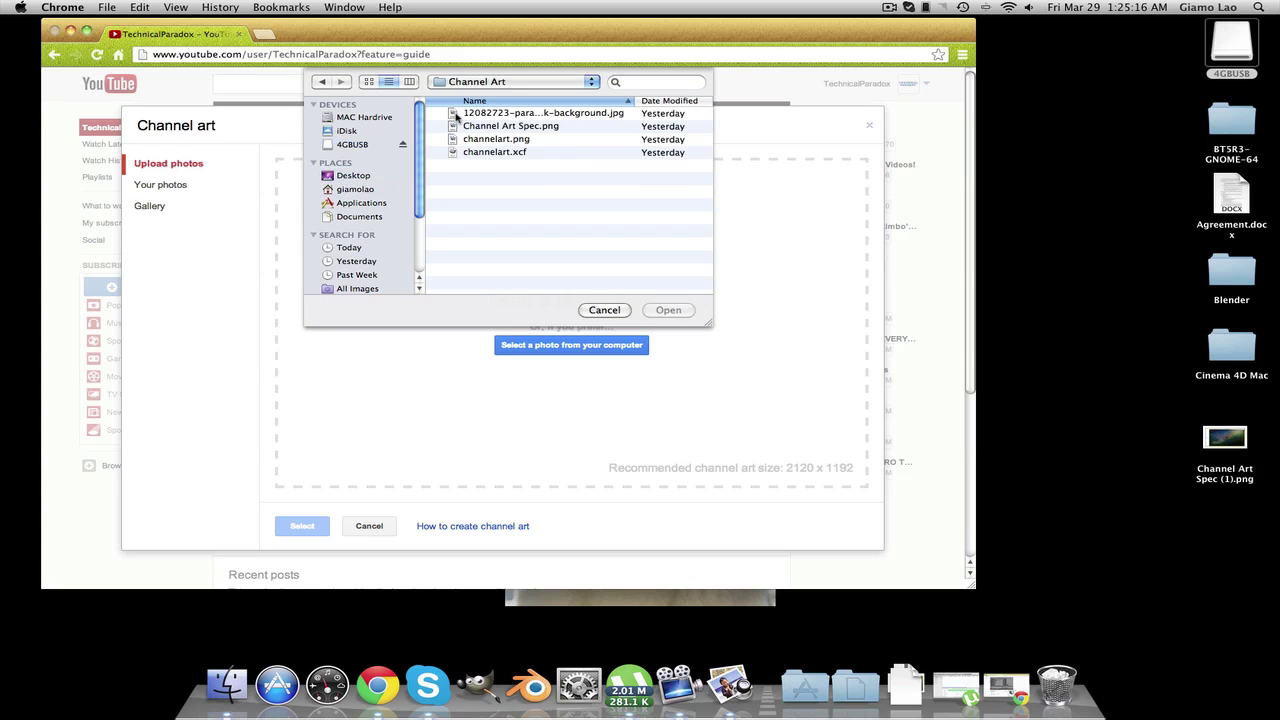
{"action": "double_click", "coordinate": [479, 142]}
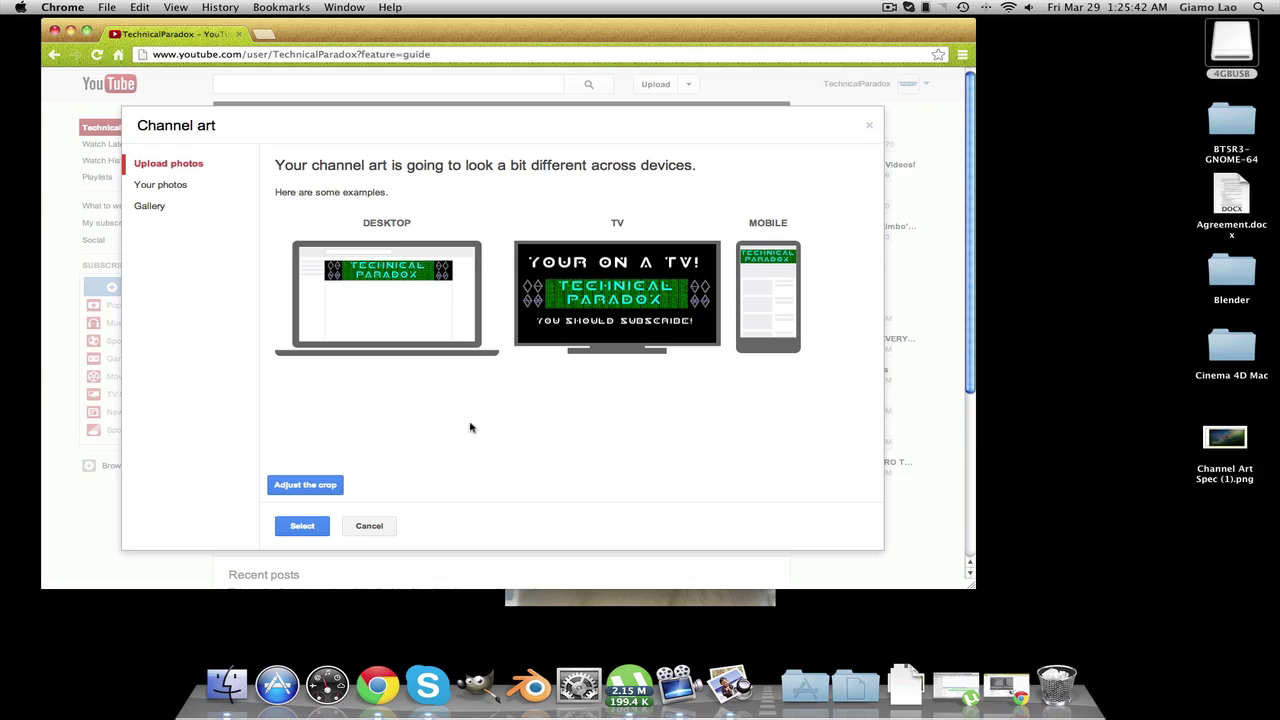
{"action": "left_click", "coordinate": [366, 527]}
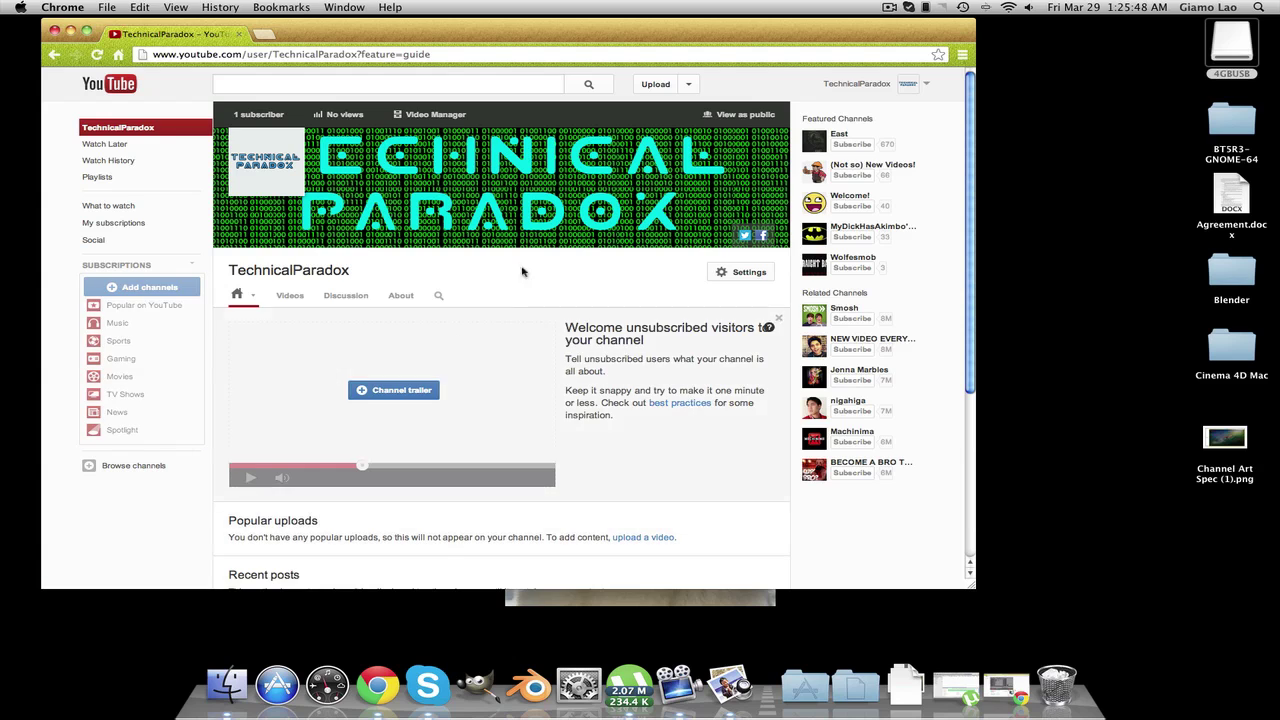
View the logo images techparadoxBlackBG.png and techparadoxTransparent.png on the 4GBUSB drive, opening the transparent one in Preview, and close the Finder and Preview windows.
{"action": "left_click_drag", "start_coordinate": [773, 45], "coordinate": [850, 66]}
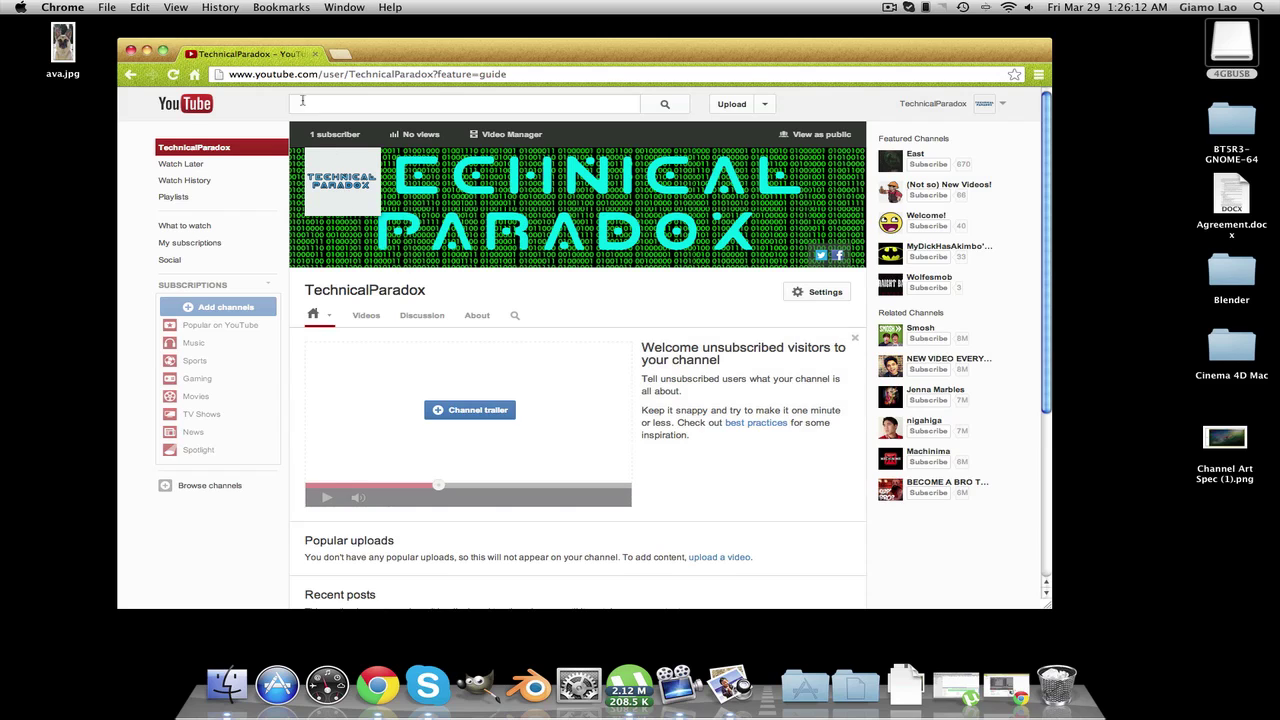
{"action": "double_click", "coordinate": [1231, 45]}
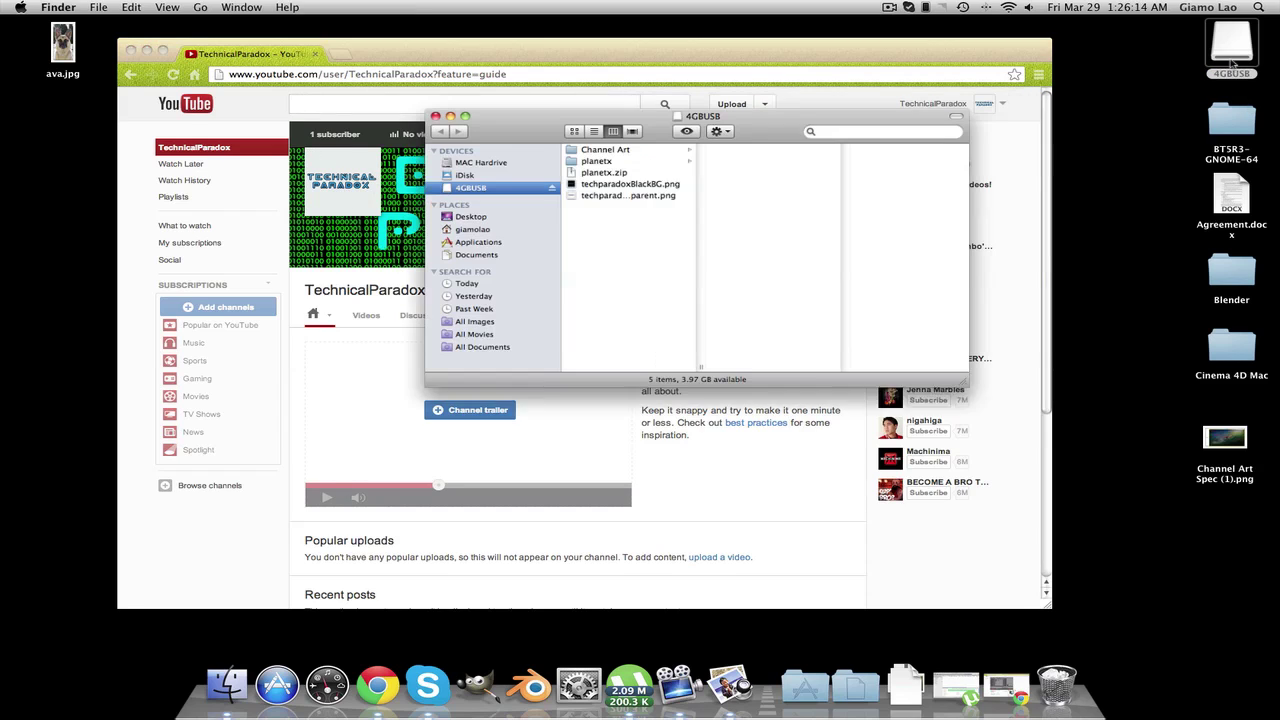
{"action": "left_click", "coordinate": [580, 195]}
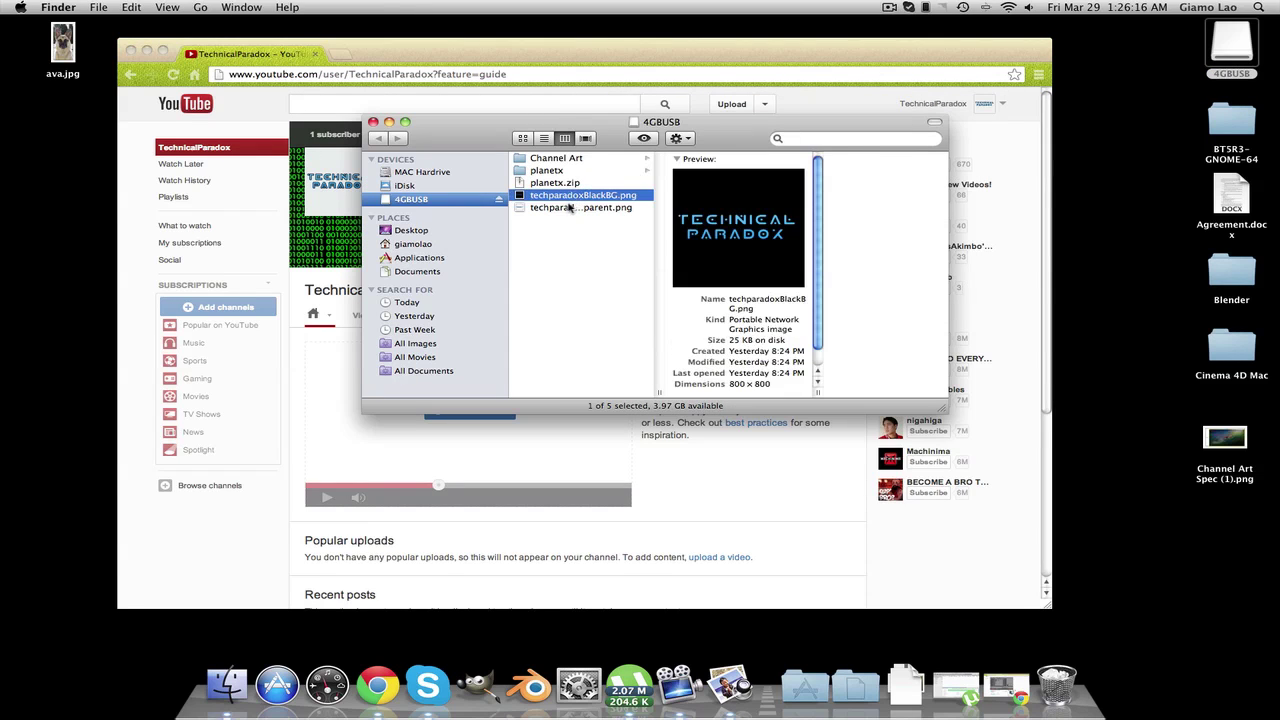
{"action": "left_click", "coordinate": [570, 207]}
{"action": "double_click", "coordinate": [570, 207]}
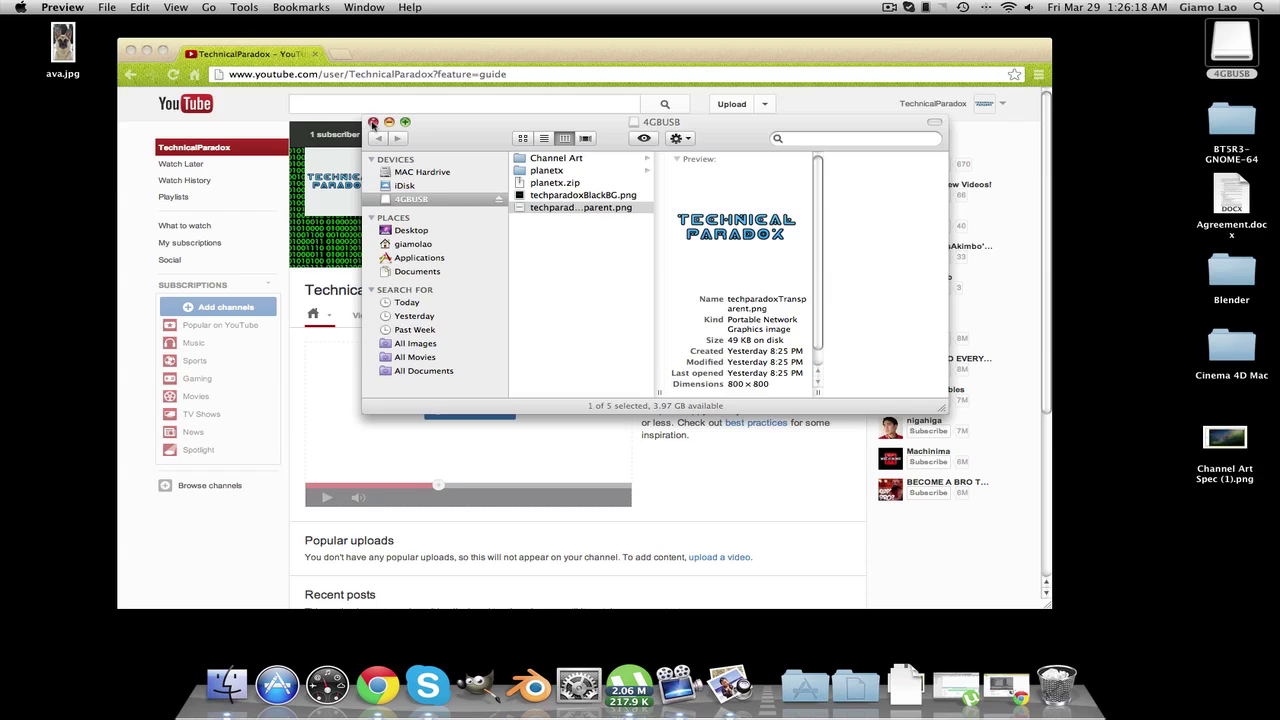
{"action": "left_click", "coordinate": [373, 122]}
{"action": "left_click_drag", "start_coordinate": [520, 24], "coordinate": [616, 24]}
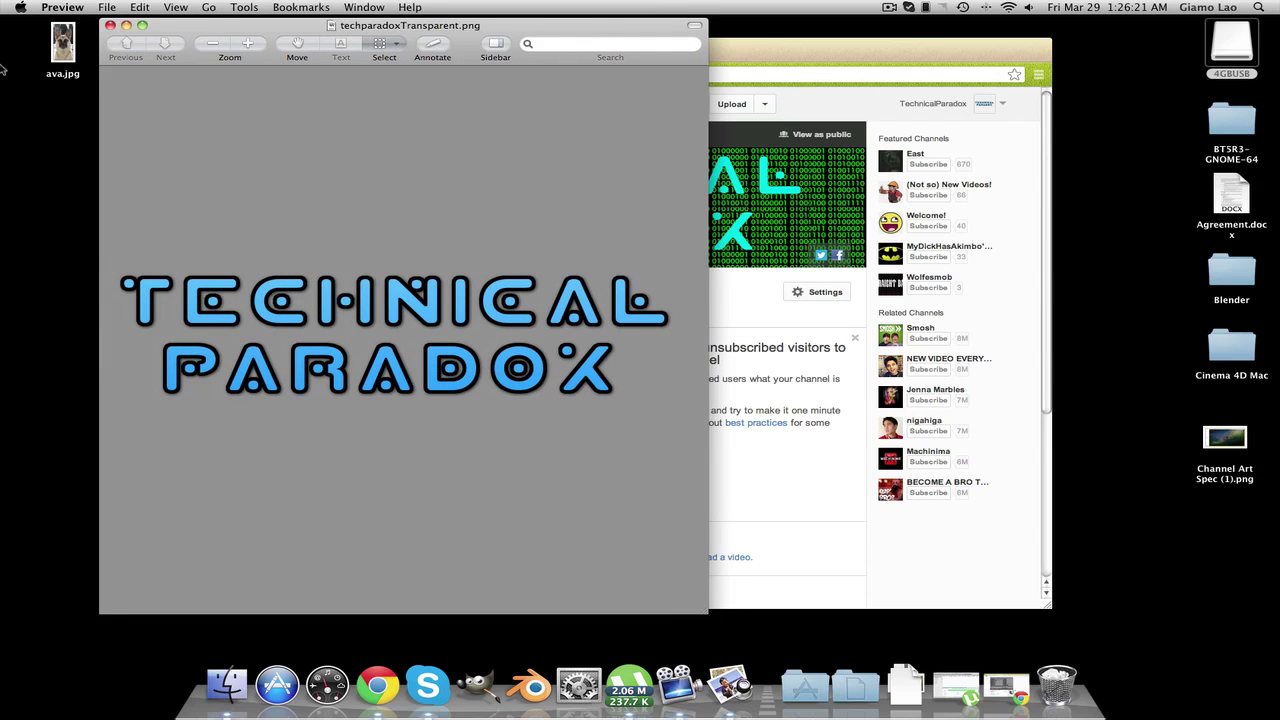
{"action": "left_click", "coordinate": [110, 25]}
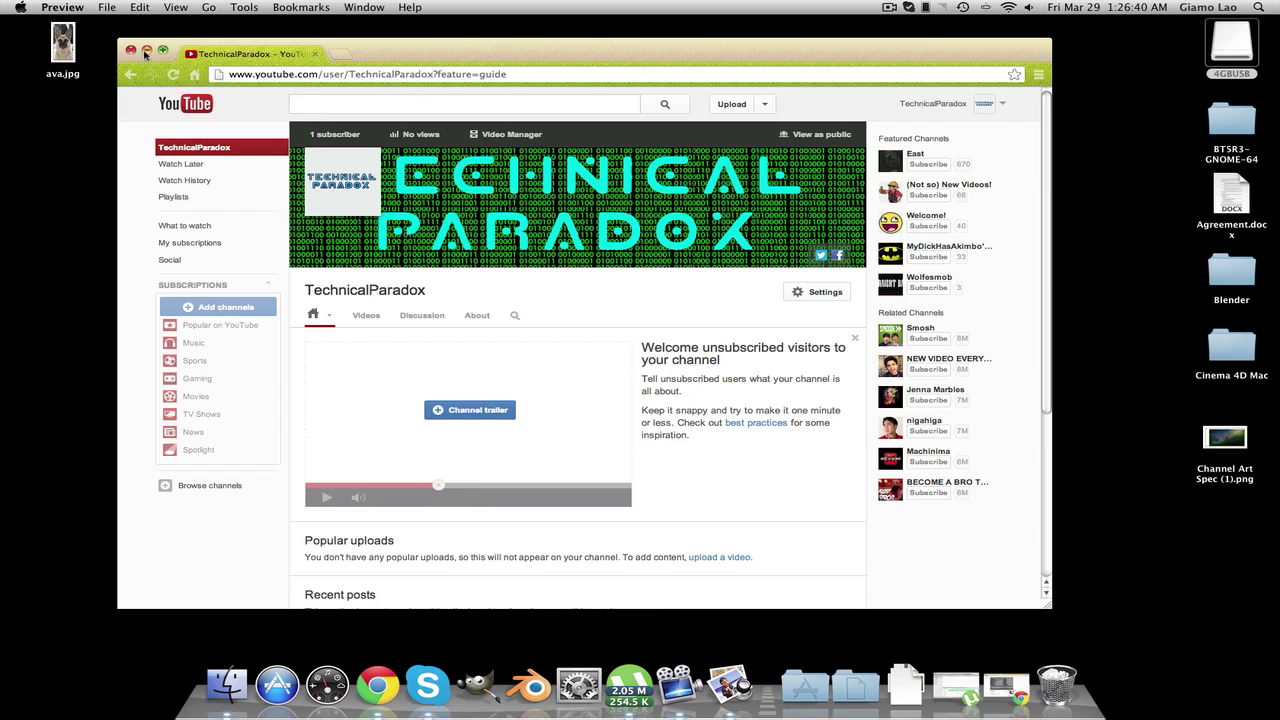
{"action": "left_click", "coordinate": [278, 58]}
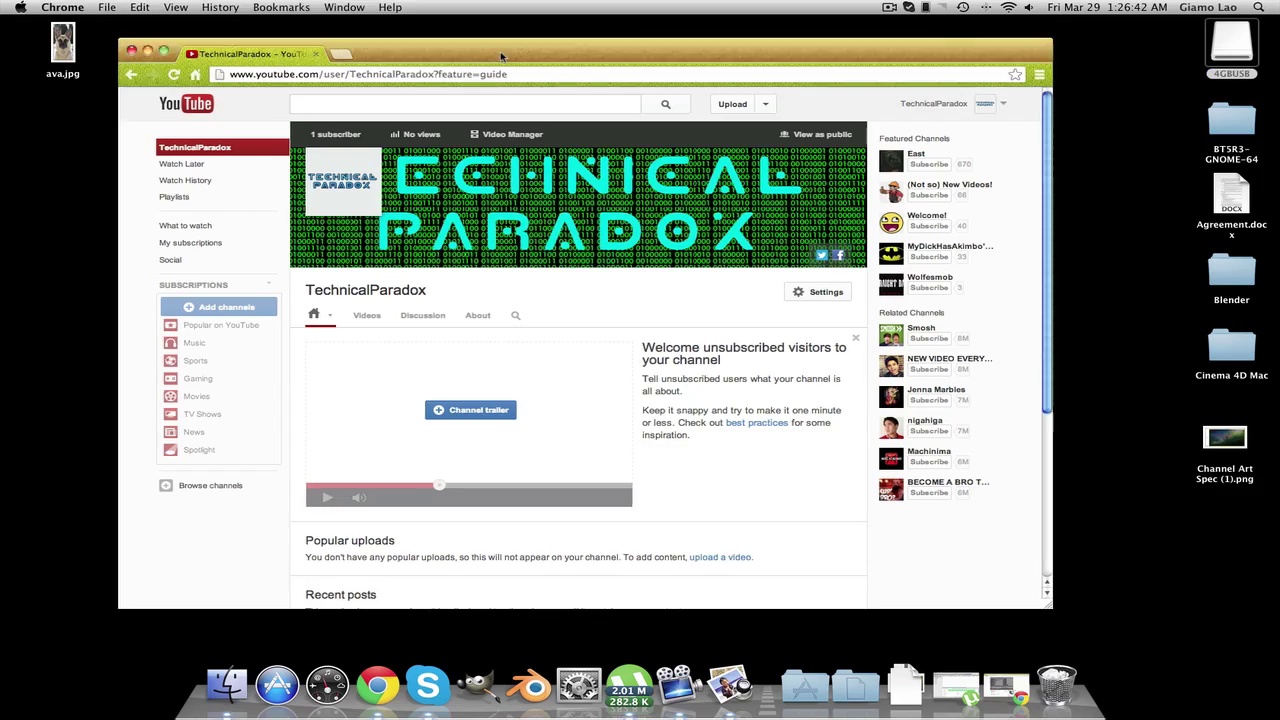
{"action": "left_click_drag", "start_coordinate": [501, 57], "coordinate": [570, 74]}
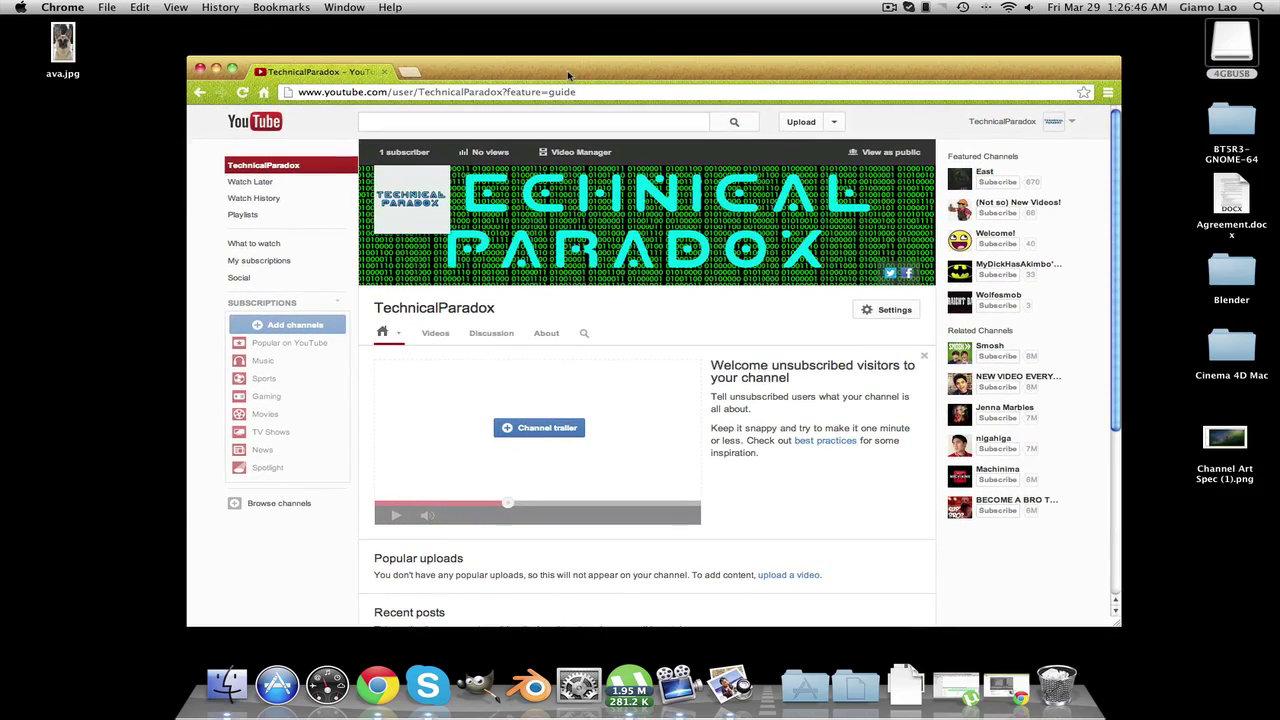